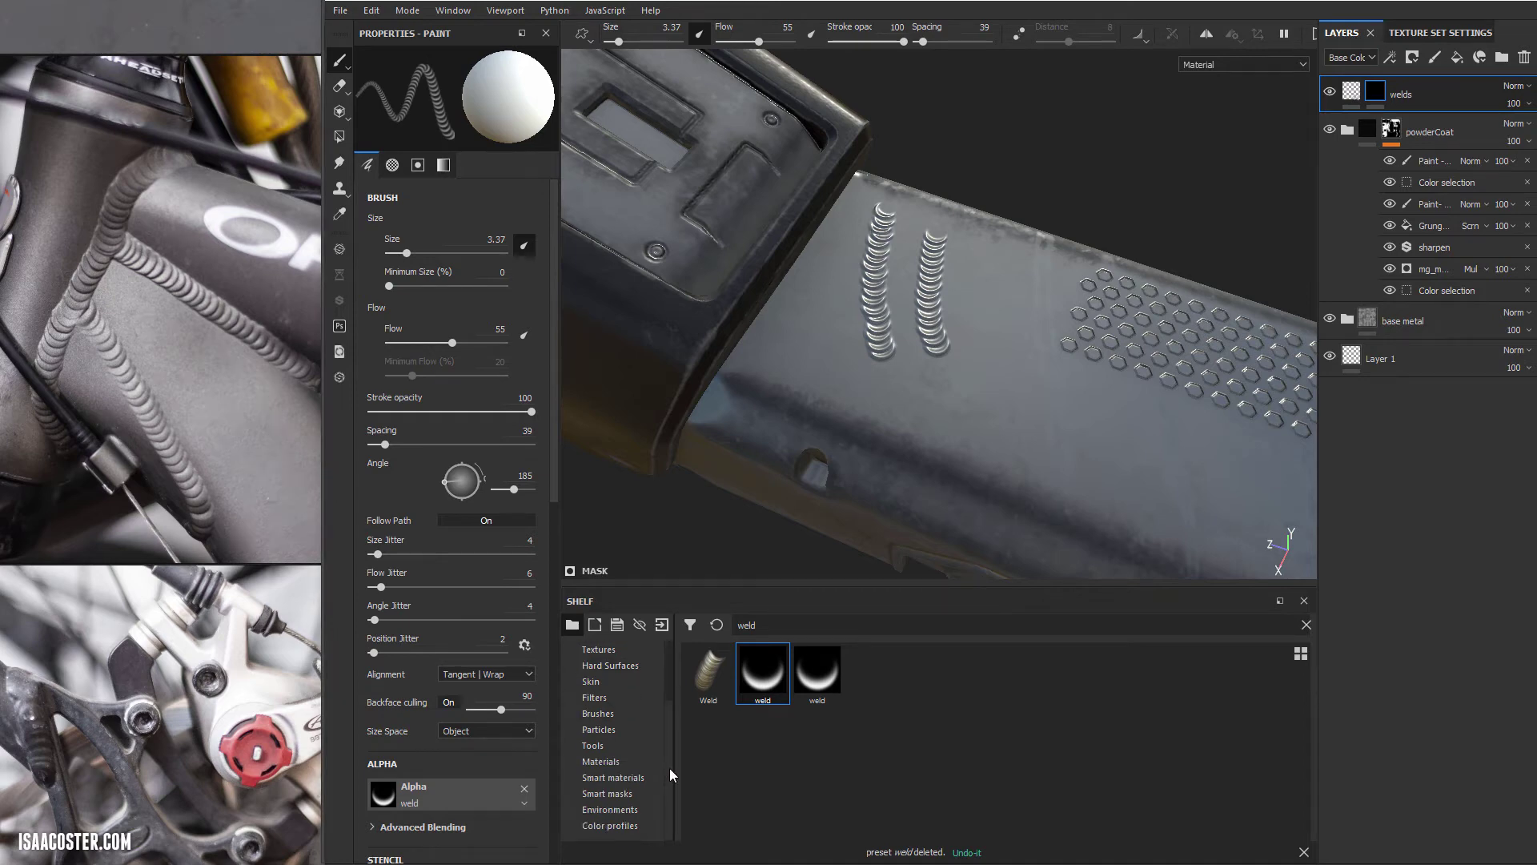
Step: Paint two more test weld strokes on the flat metal panel, one running down and one running across beneath the existing strokes
{"action": "left_click_drag", "start_coordinate": [885, 401], "coordinate": [833, 416], "text": "alt"}
{"action": "left_click", "coordinate": [628, 713]}
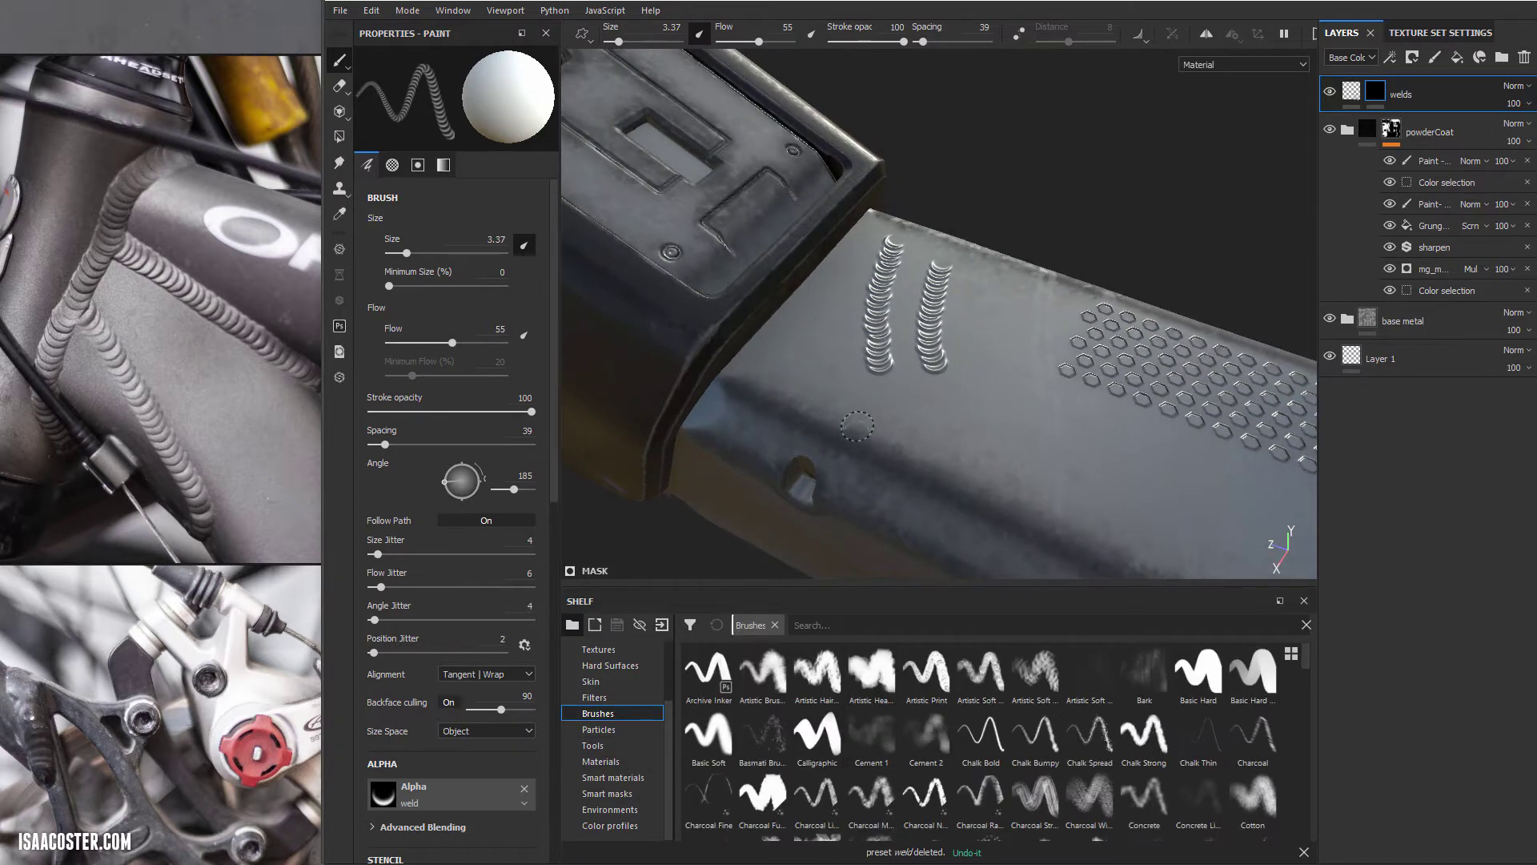
{"action": "left_click_drag", "start_coordinate": [1012, 339], "coordinate": [985, 354], "text": "alt"}
{"action": "scroll", "coordinate": [985, 354], "scroll_direction": "up", "scroll_amount": 1}
{"action": "left_click_drag", "start_coordinate": [992, 286], "coordinate": [1056, 481]}
{"action": "mouse_move", "coordinate": [1001, 497]}
{"action": "left_mouse_down", "text": "alt"}
{"action": "mouse_move", "coordinate": [969, 504]}
{"action": "mouse_move", "coordinate": [881, 468]}
{"action": "left_mouse_up", "text": "alt"}
{"action": "mouse_move", "coordinate": [745, 394]}
{"action": "left_mouse_down"}
{"action": "mouse_move", "coordinate": [974, 474]}
{"action": "mouse_move", "coordinate": [888, 376]}
{"action": "mouse_move", "coordinate": [929, 396]}
{"action": "left_mouse_up"}
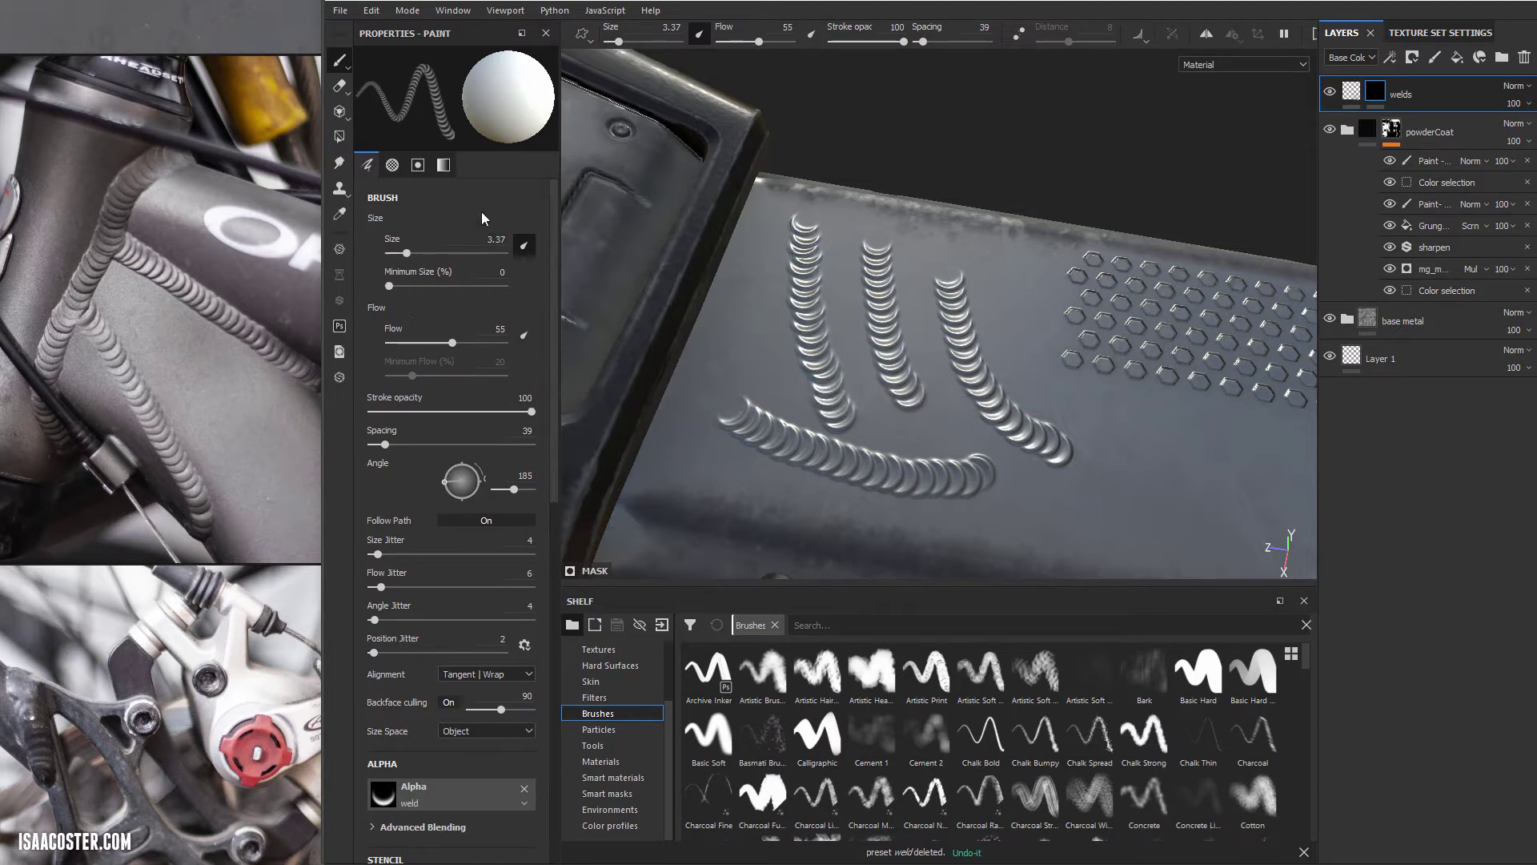
Step: Create a brush preset from the current weld brush settings
{"action": "right_click", "coordinate": [394, 482]}
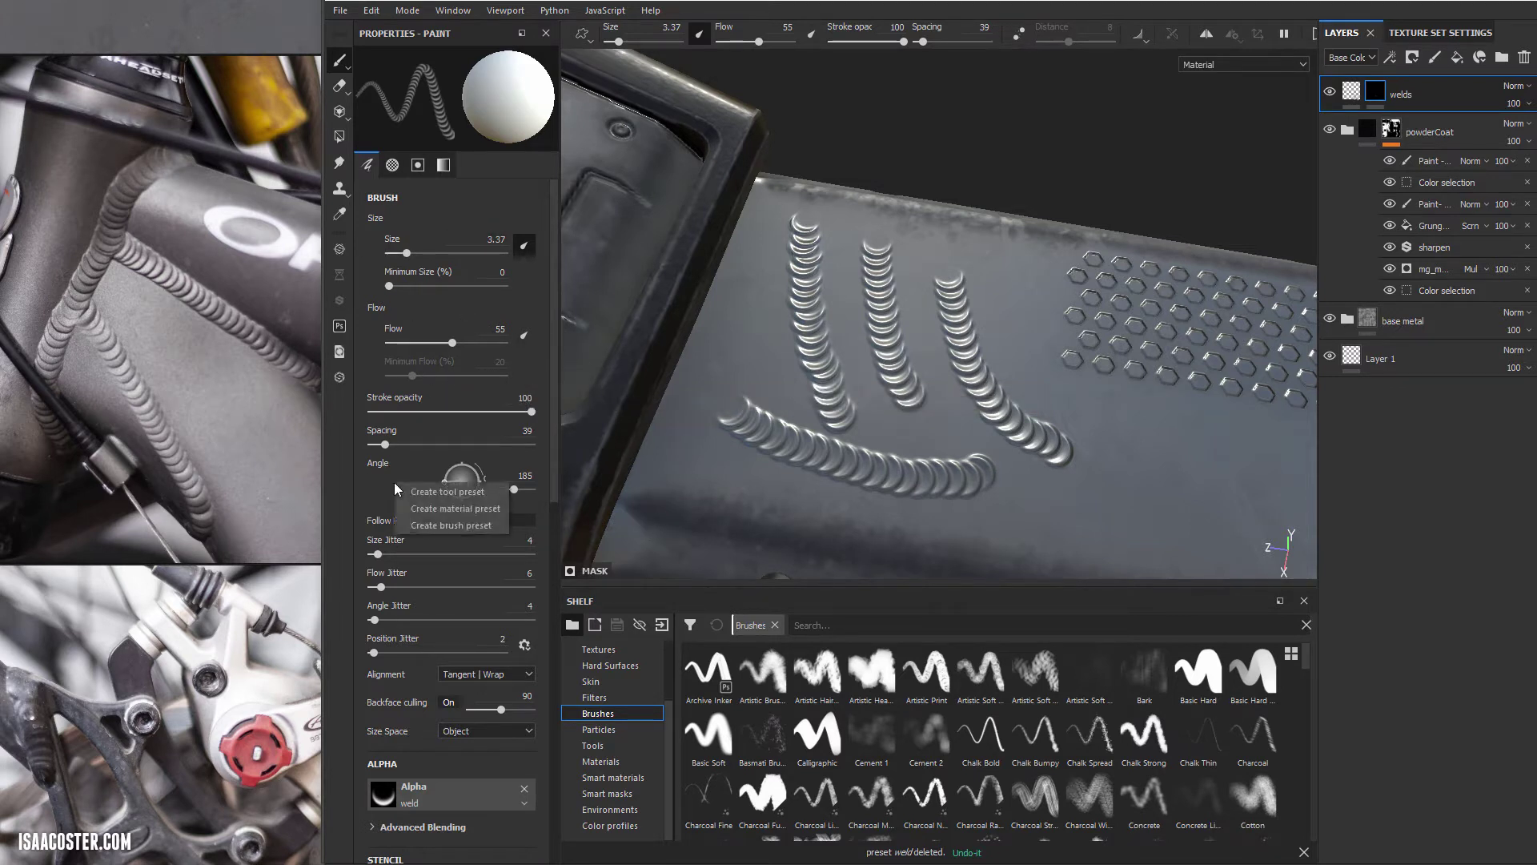
{"action": "right_click", "coordinate": [479, 301]}
{"action": "right_click", "coordinate": [481, 765]}
{"action": "right_click", "coordinate": [481, 762]}
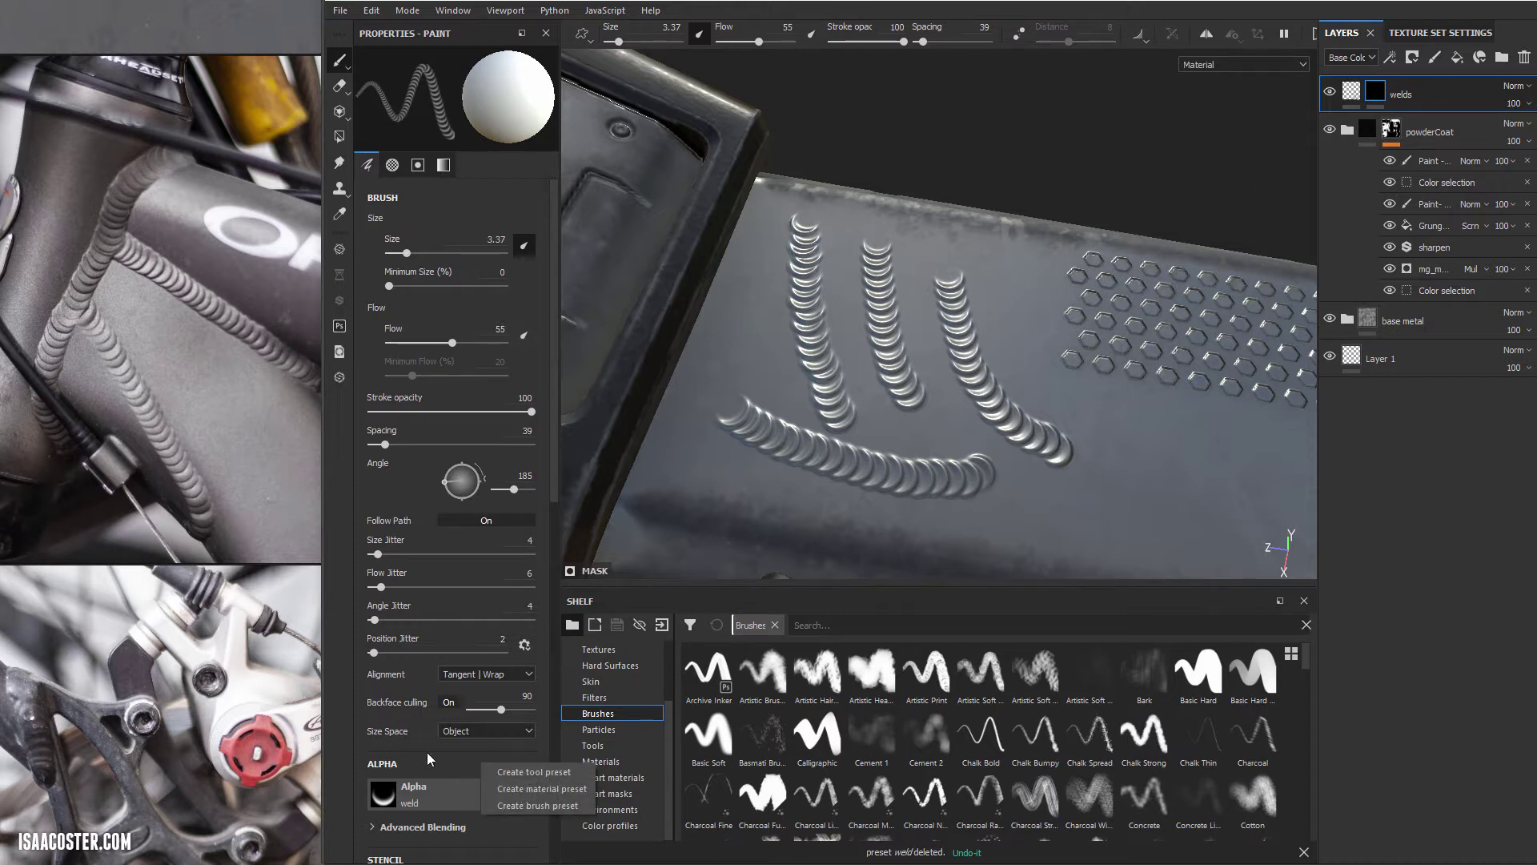
{"action": "left_click", "coordinate": [555, 806]}
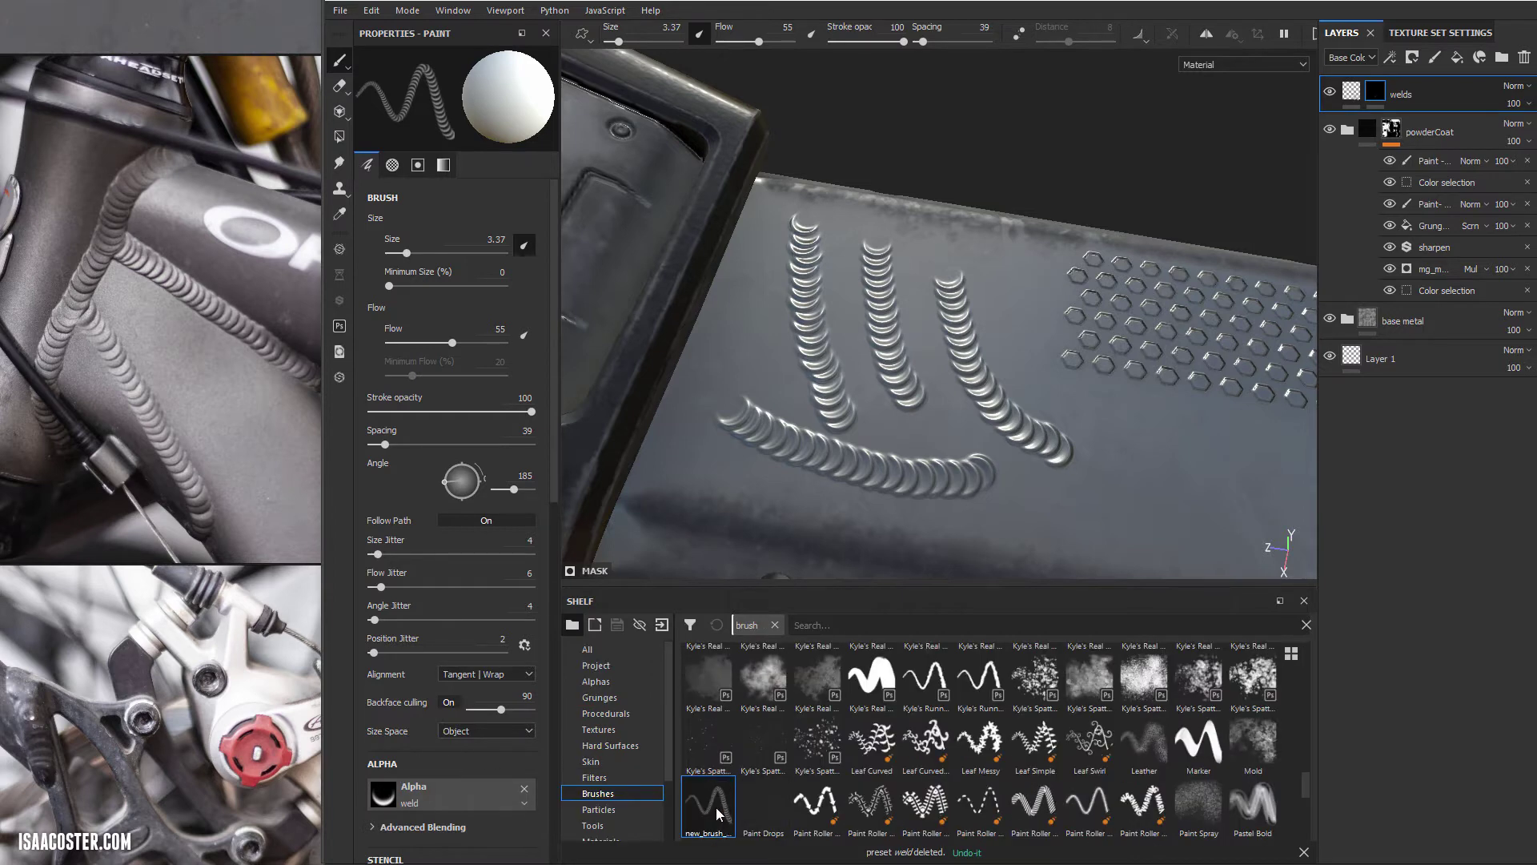
Step: Rename the new brush preset in the shelf as weld_brush
{"action": "scroll", "coordinate": [712, 761], "scroll_direction": "down", "scroll_amount": 10}
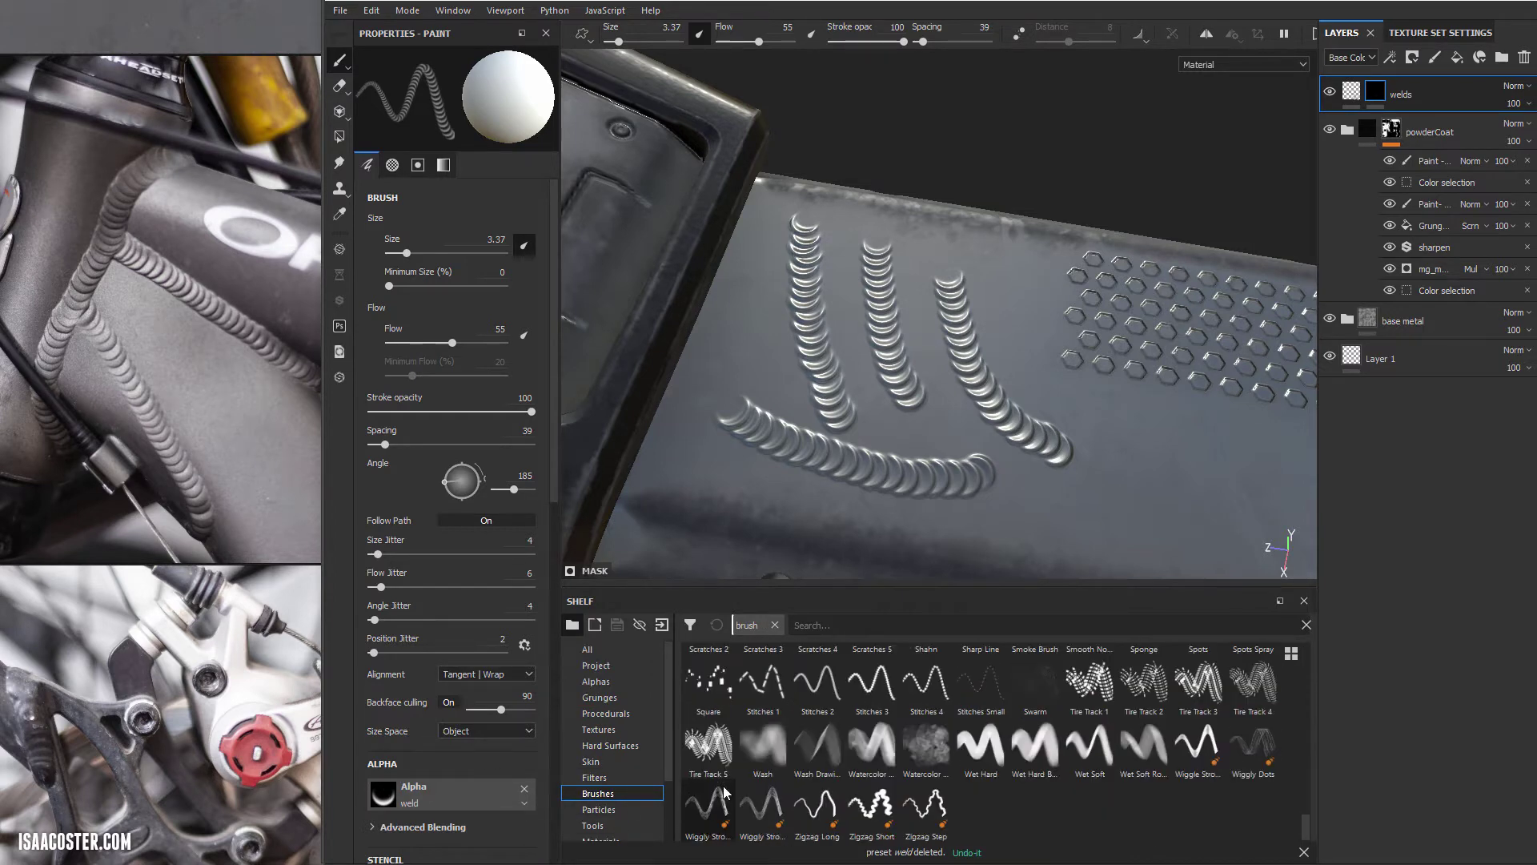
{"action": "scroll", "coordinate": [715, 827], "scroll_direction": "up", "scroll_amount": 4}
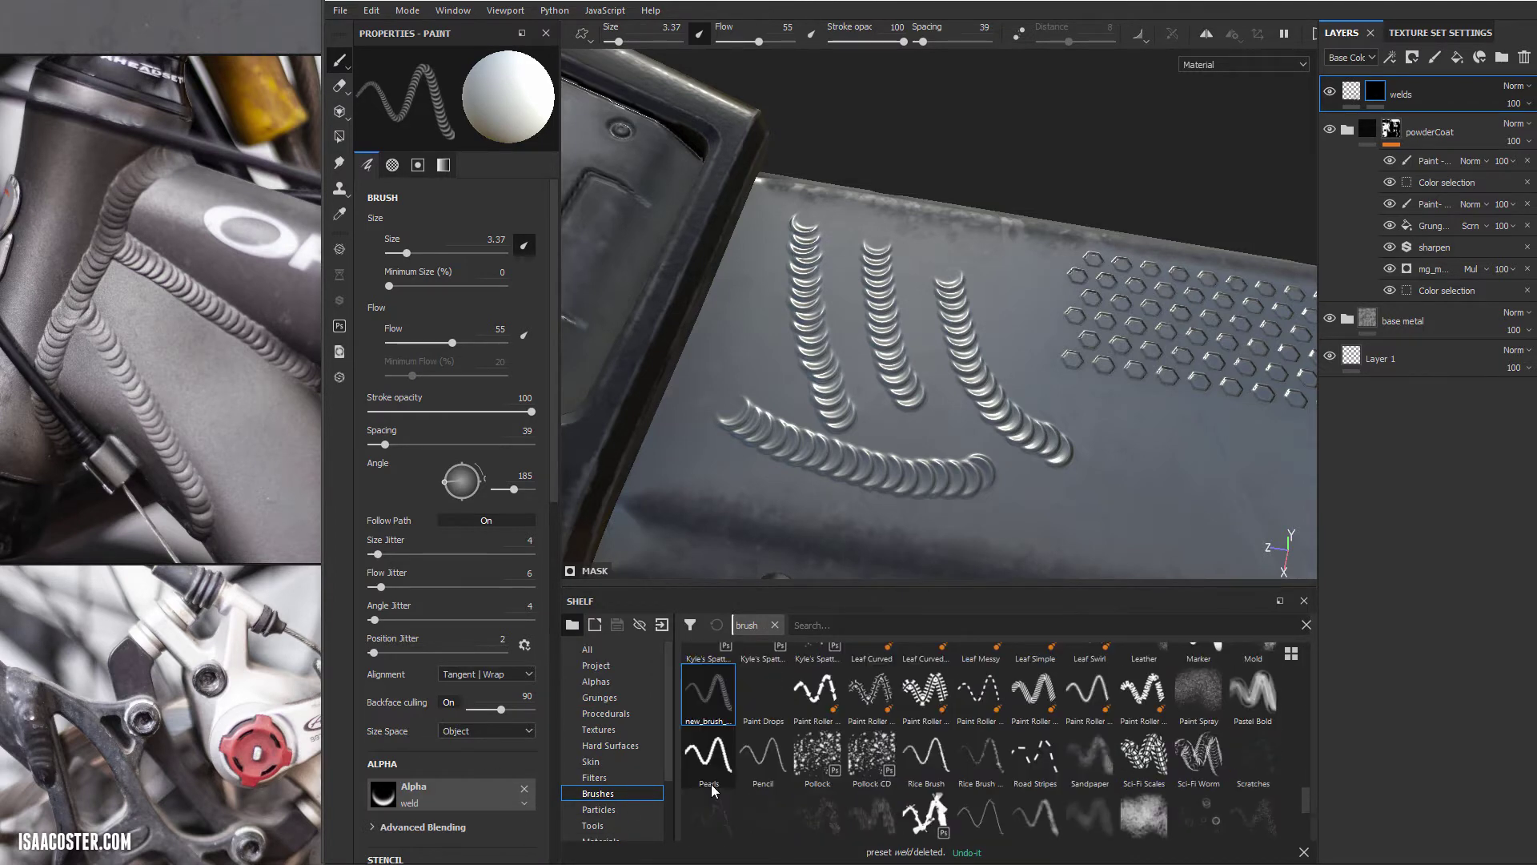
{"action": "right_click", "coordinate": [704, 695]}
{"action": "left_click", "coordinate": [845, 679]}
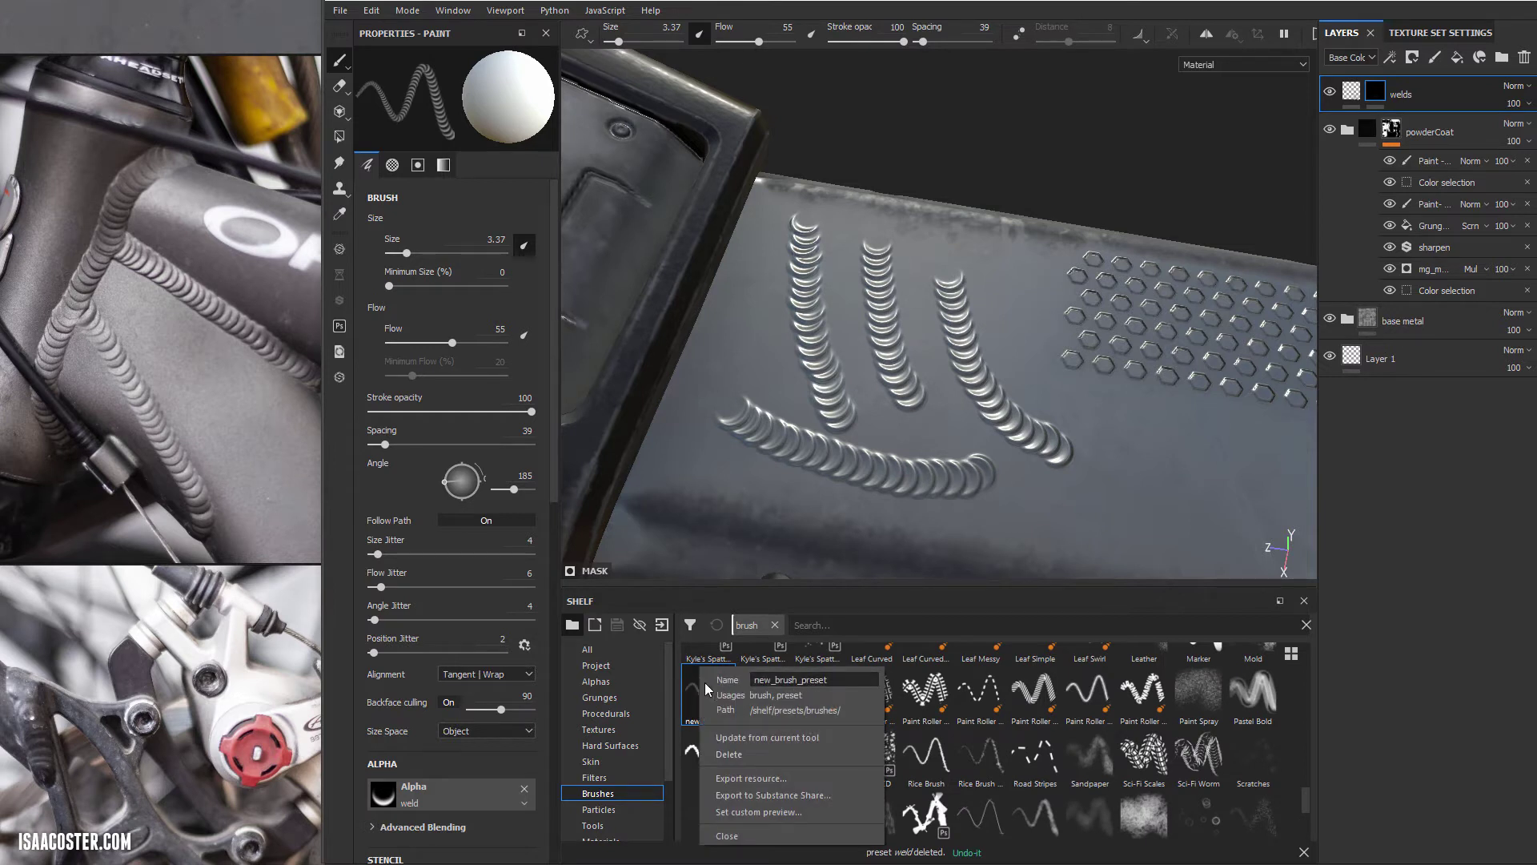
{"action": "left_click_drag", "start_coordinate": [846, 679], "coordinate": [694, 679]}
{"action": "type", "text": "weld"}
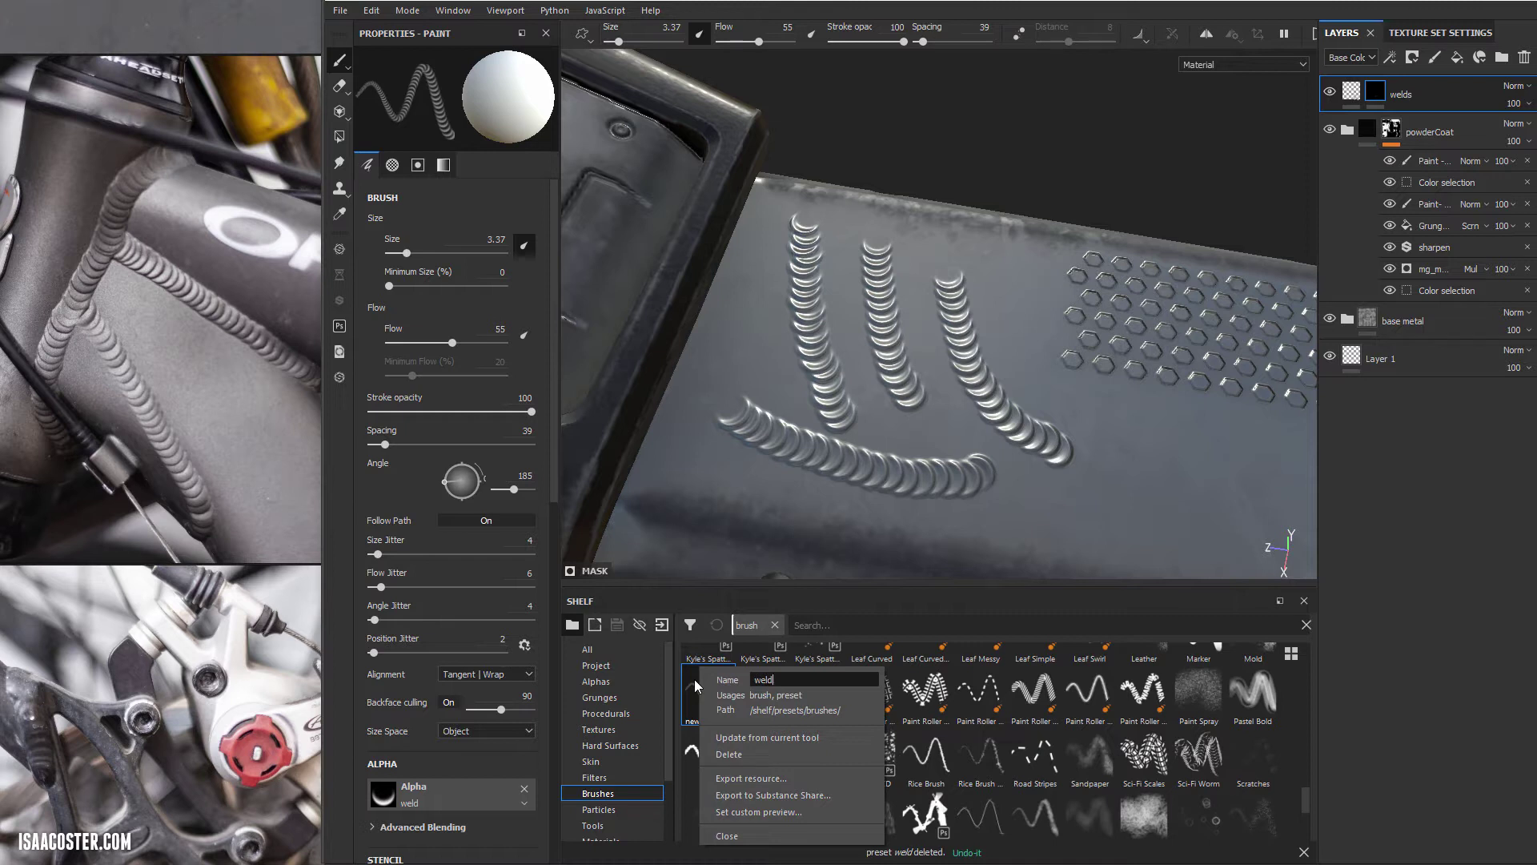
{"action": "type", "text": "_brush"}
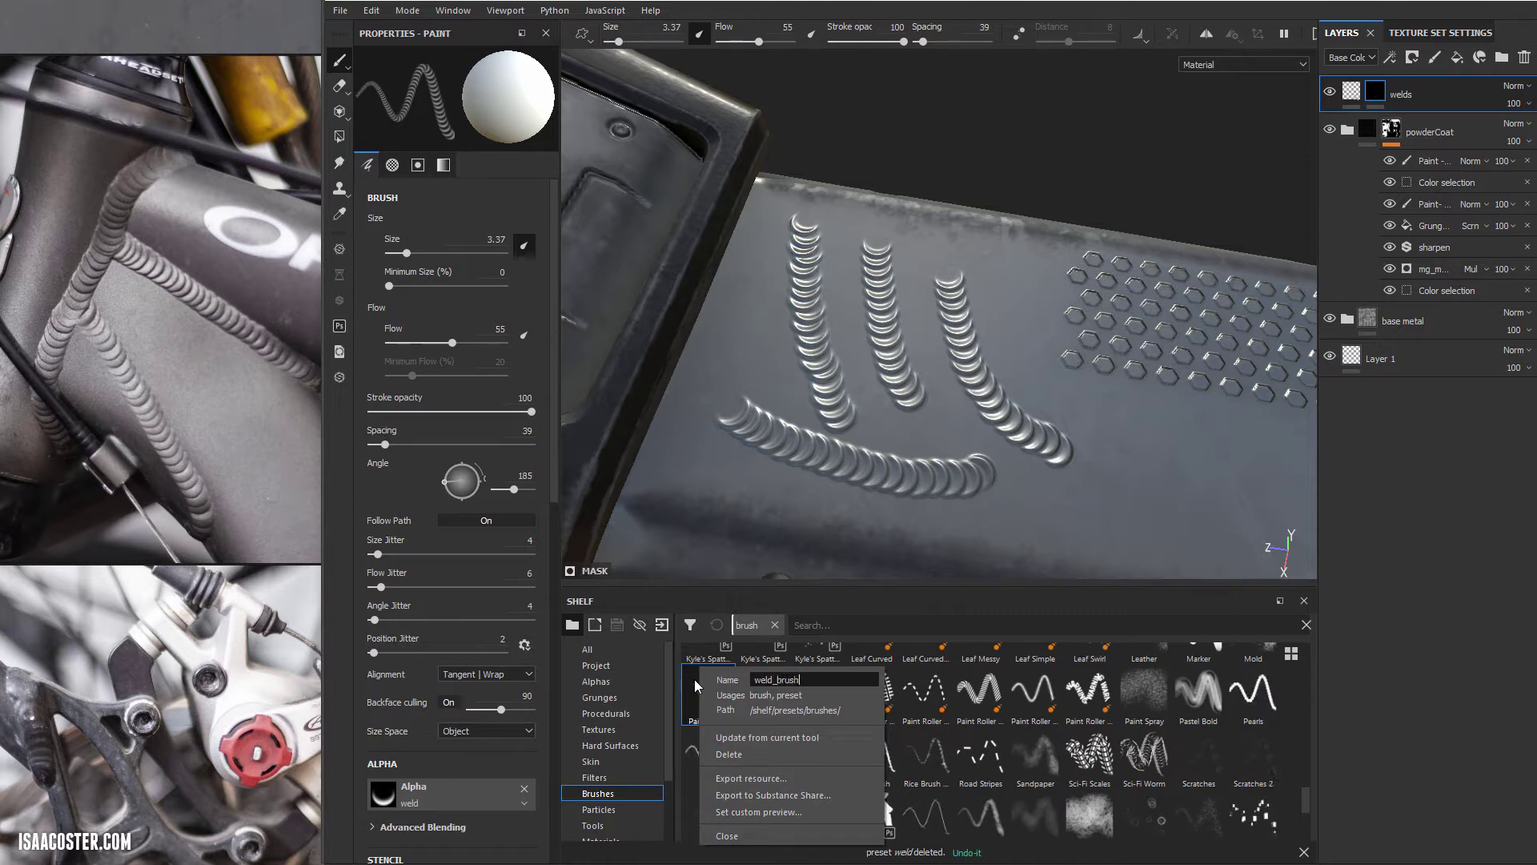
{"action": "left_click", "coordinate": [903, 625]}
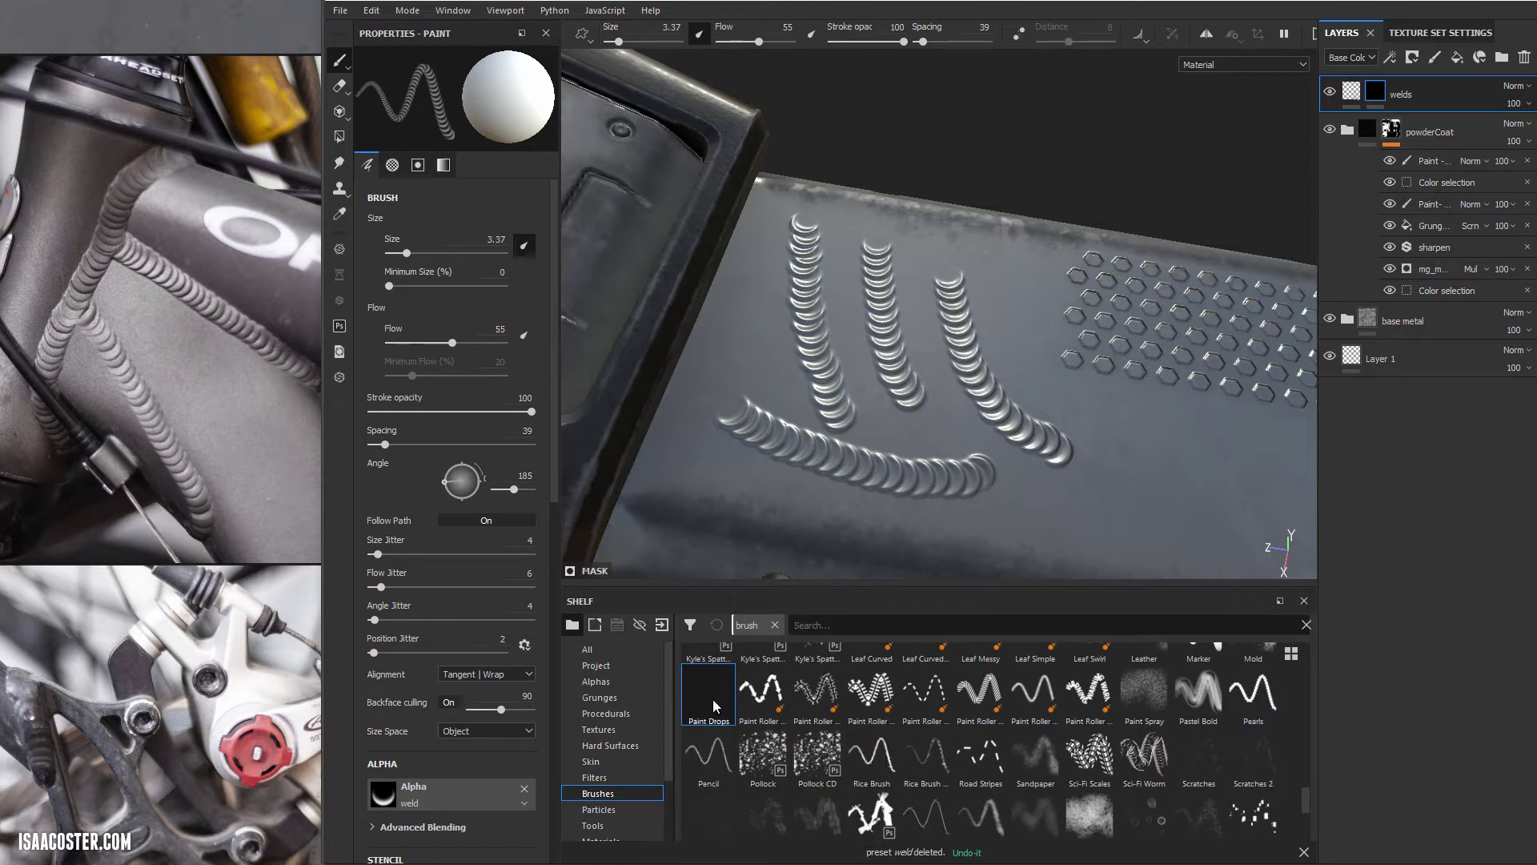
Step: Search the Brushes shelf for "weld" and update the weld_brush preset from the current tool
{"action": "scroll", "coordinate": [1133, 770], "scroll_direction": "down", "scroll_amount": 3}
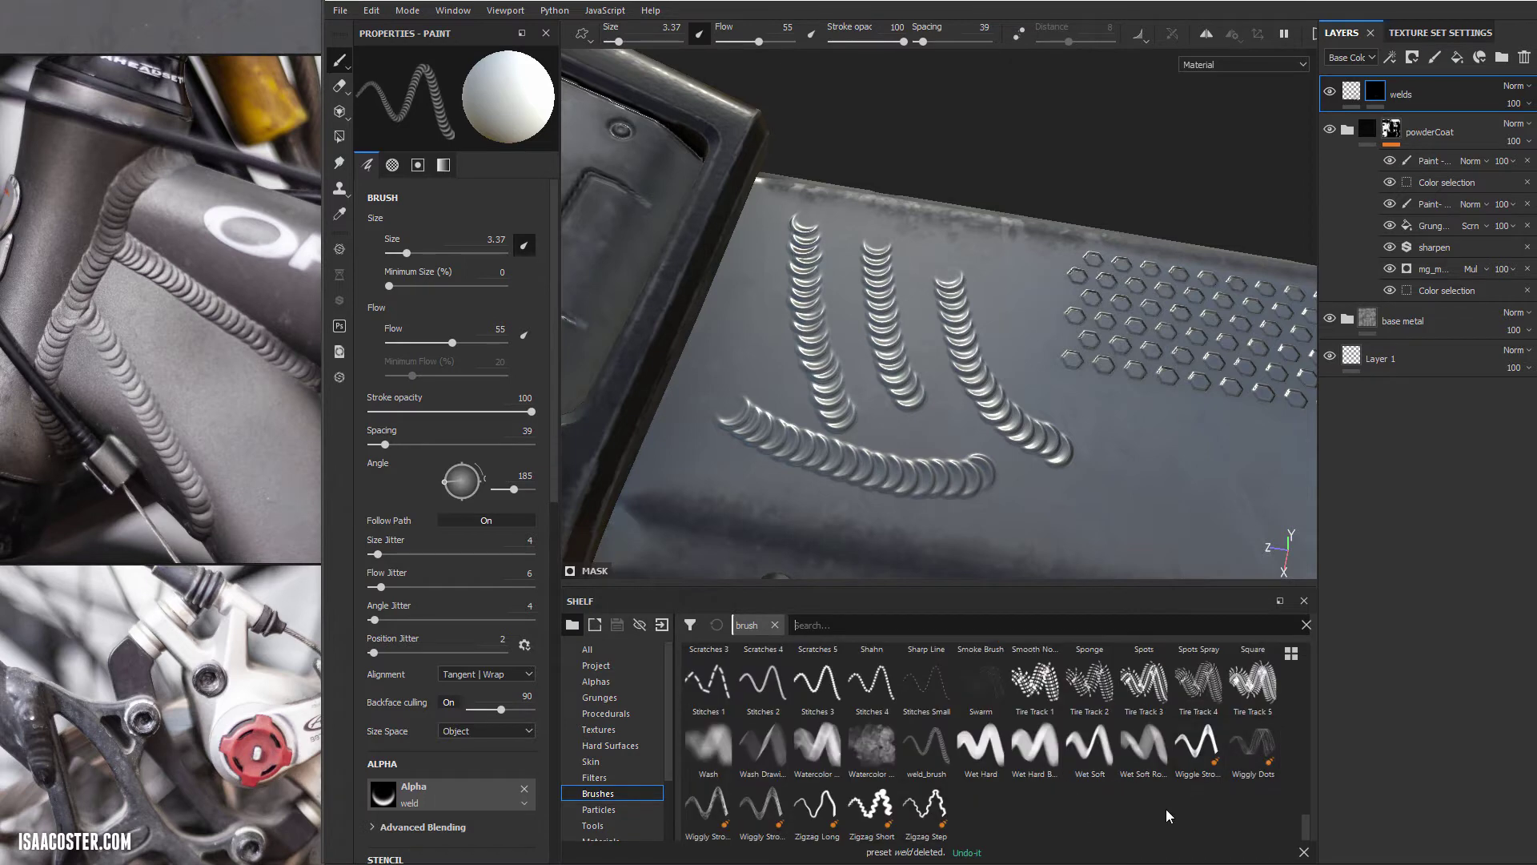
{"action": "left_click", "coordinate": [921, 750]}
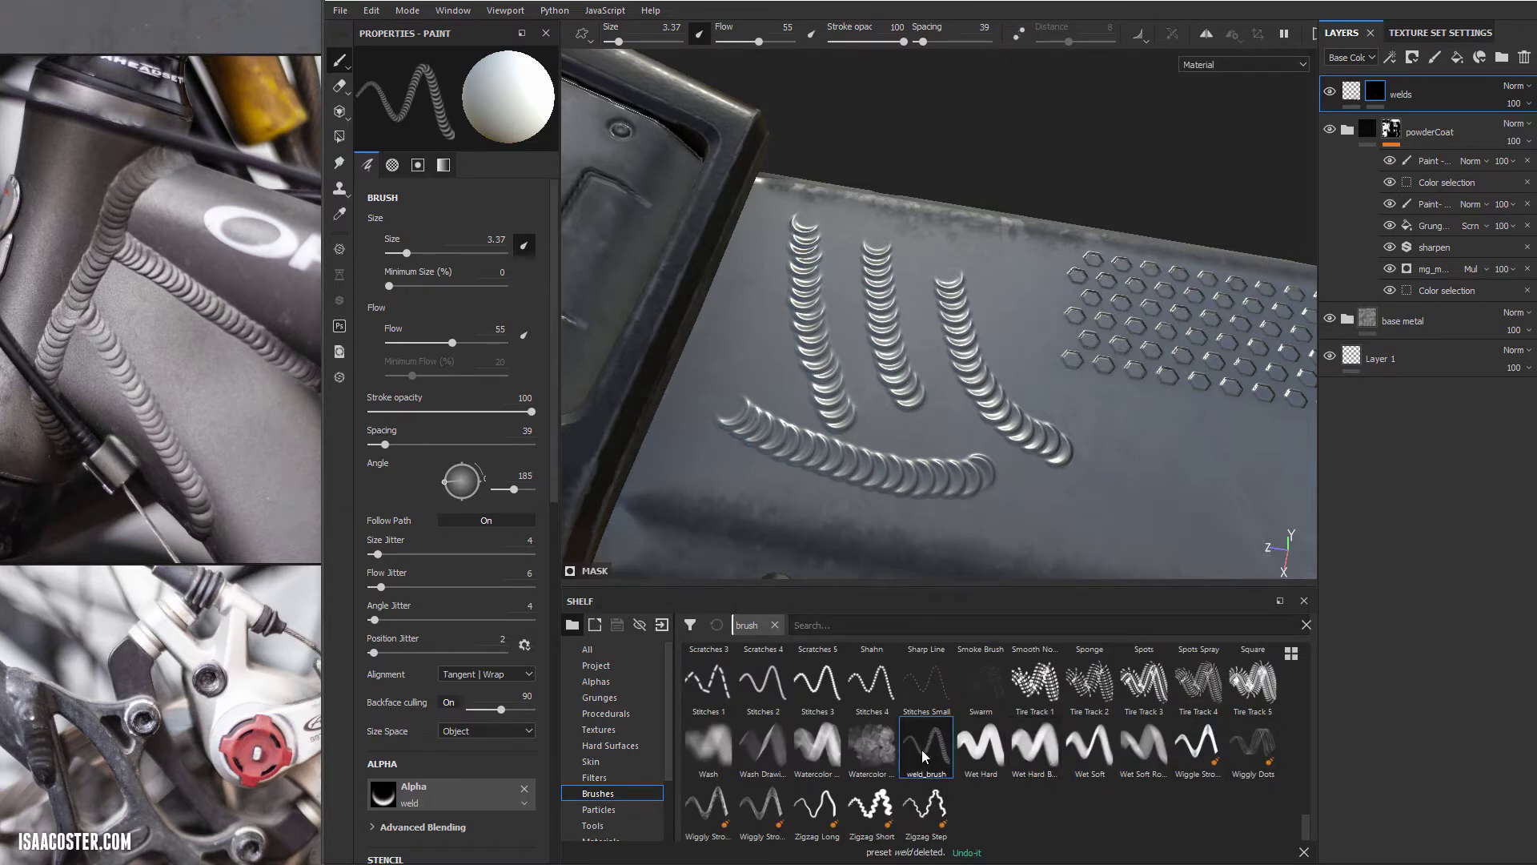
{"action": "left_click", "coordinate": [594, 779]}
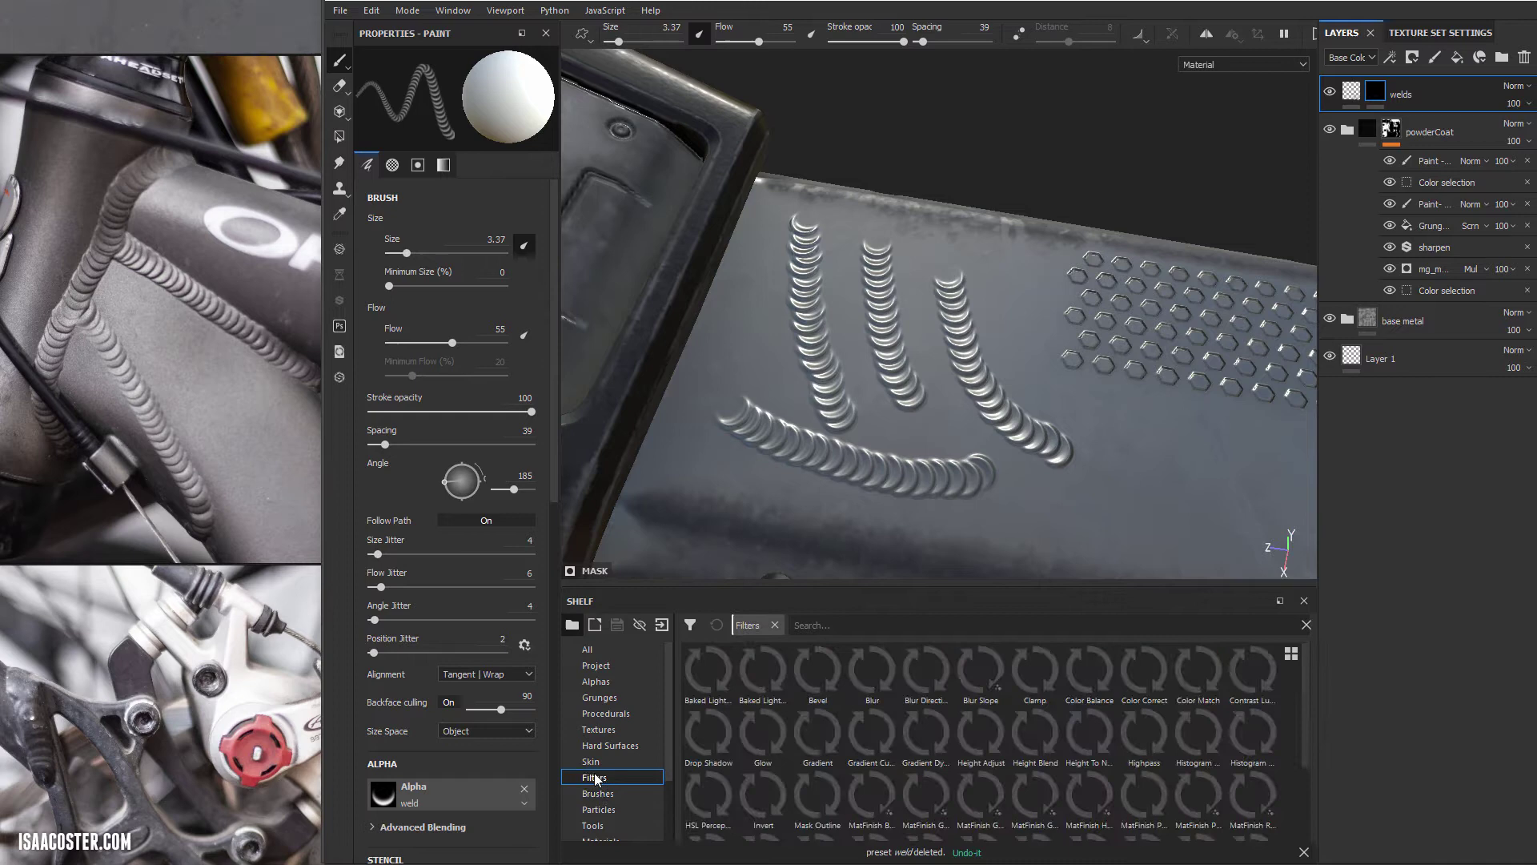
{"action": "left_click", "coordinate": [605, 794]}
{"action": "left_click", "coordinate": [852, 626]}
{"action": "type", "text": "weld"}
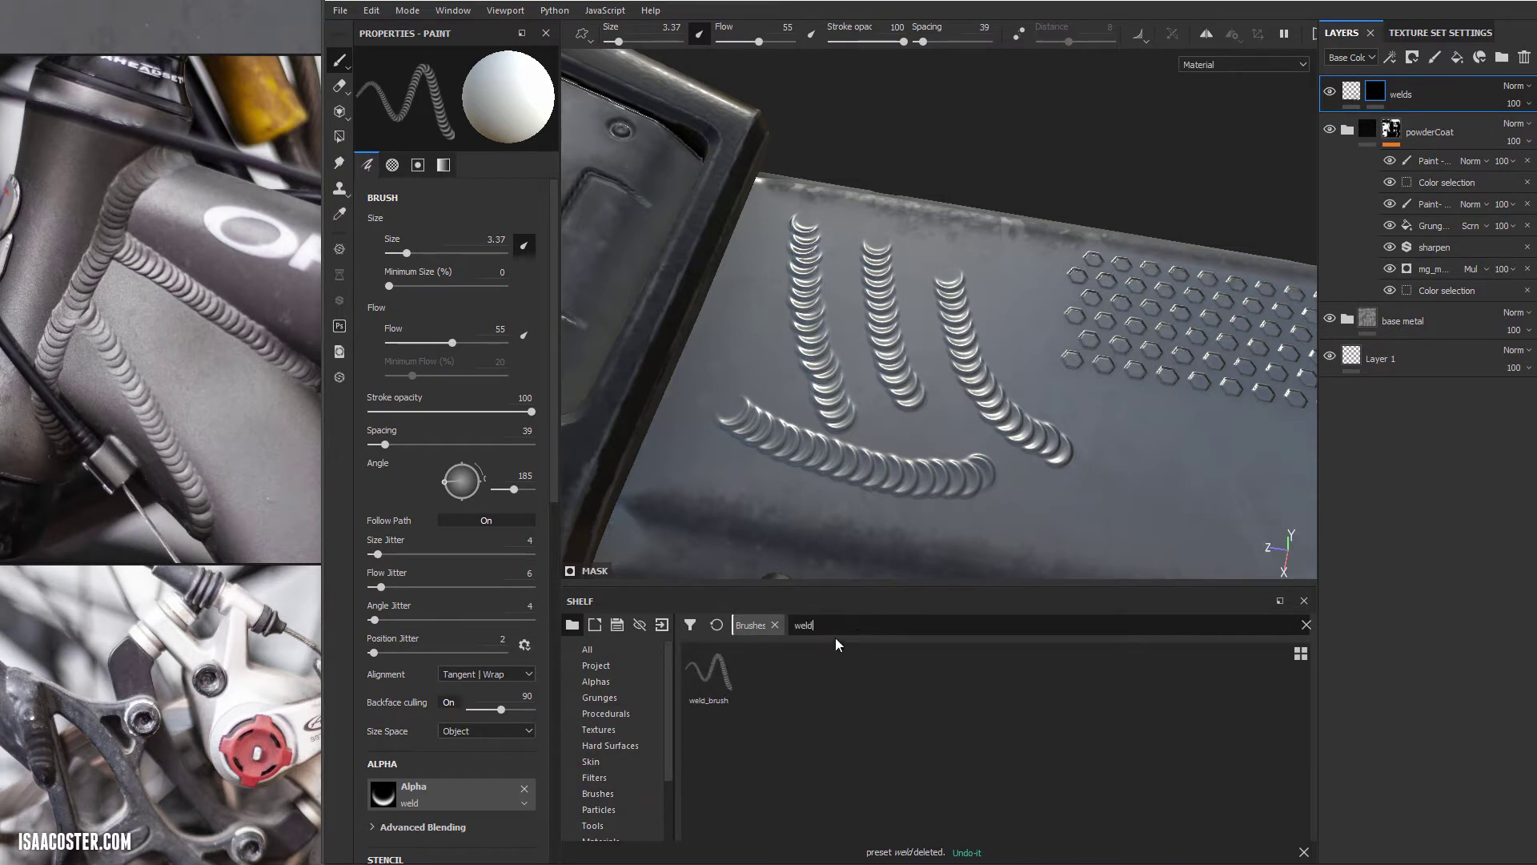
{"action": "right_click", "coordinate": [711, 667]}
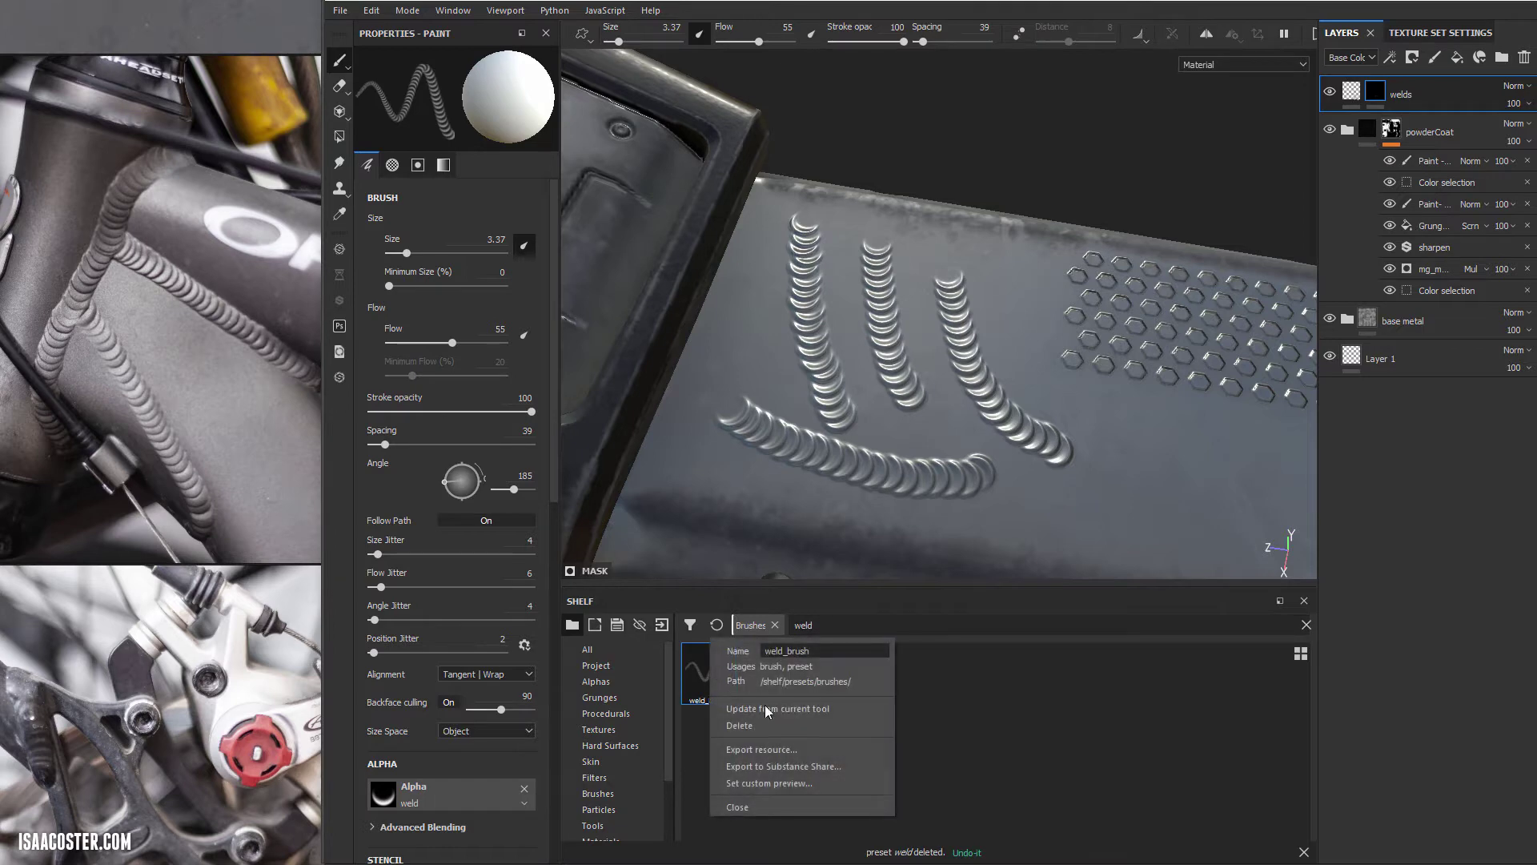
{"action": "left_click", "coordinate": [852, 705]}
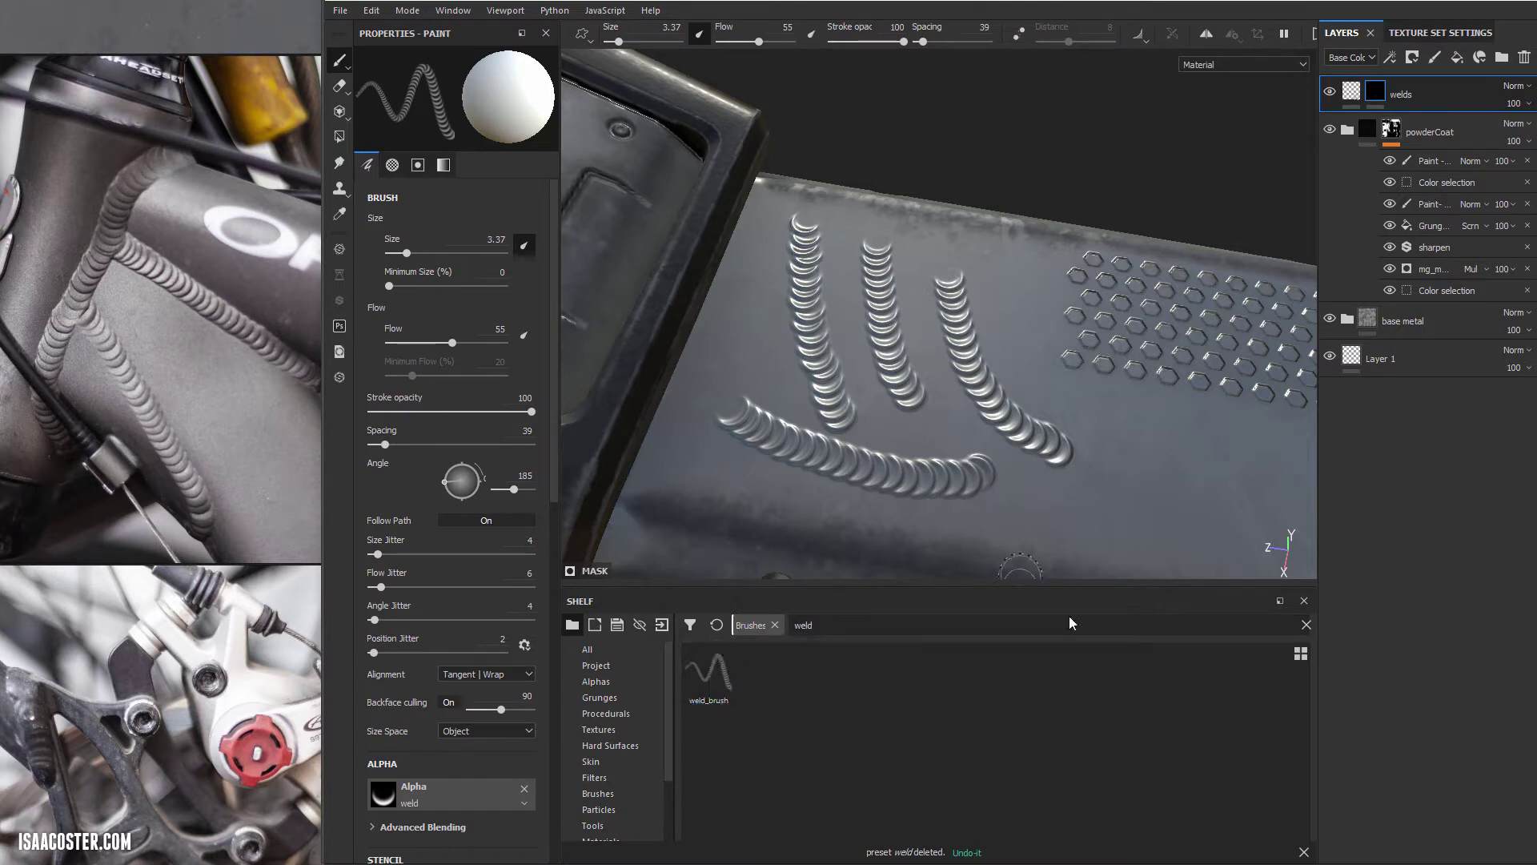
Step: Clear the test strokes from the welds layer's mask and select the weld_brush preset
{"action": "left_click_drag", "start_coordinate": [901, 397], "coordinate": [873, 420], "text": "alt"}
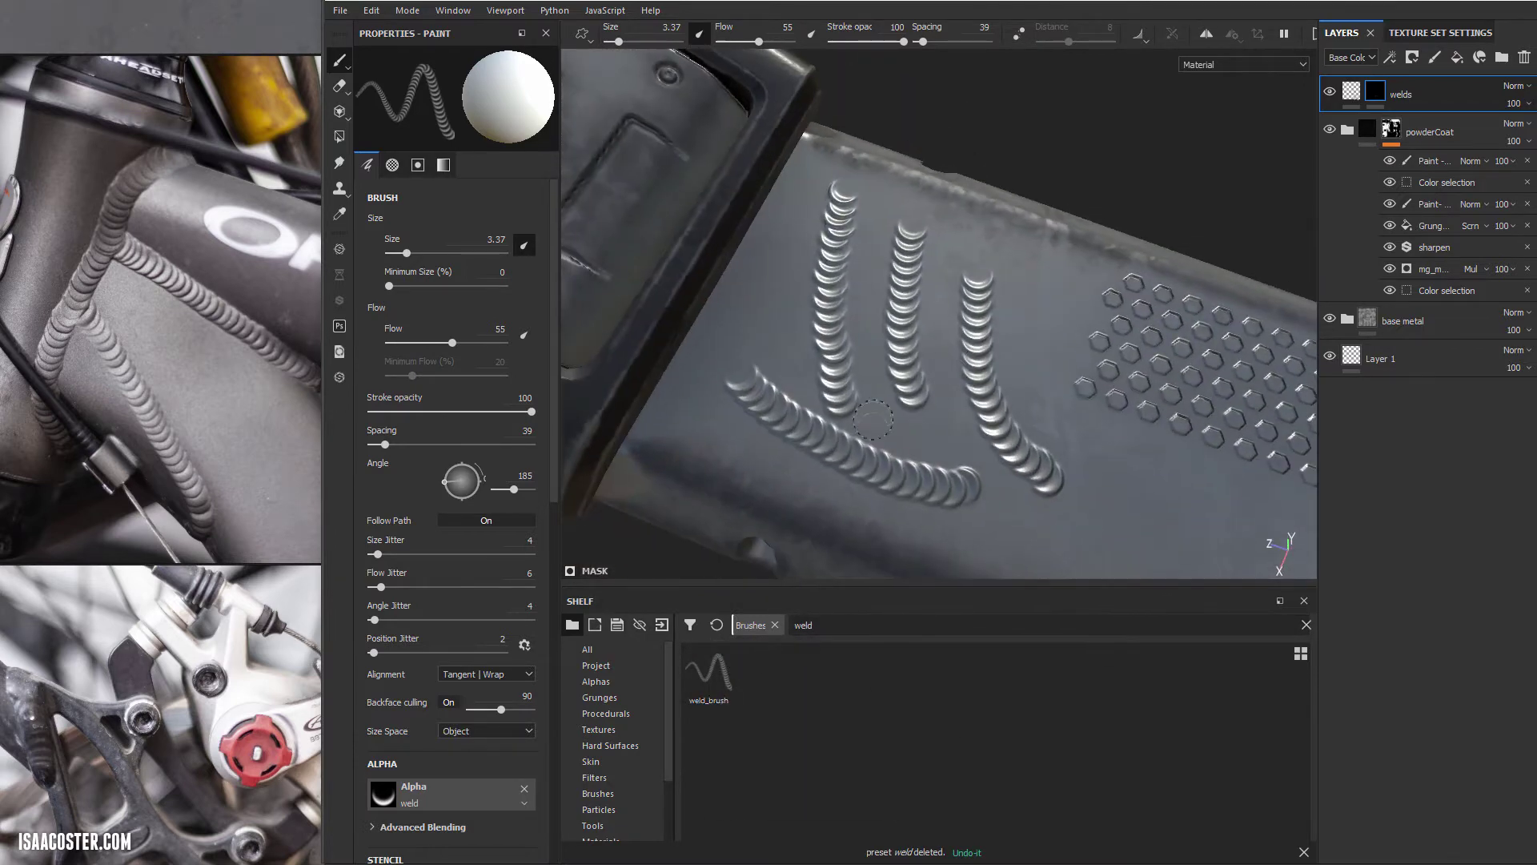
{"action": "right_click", "coordinate": [1376, 90]}
{"action": "key", "text": "Escape"}
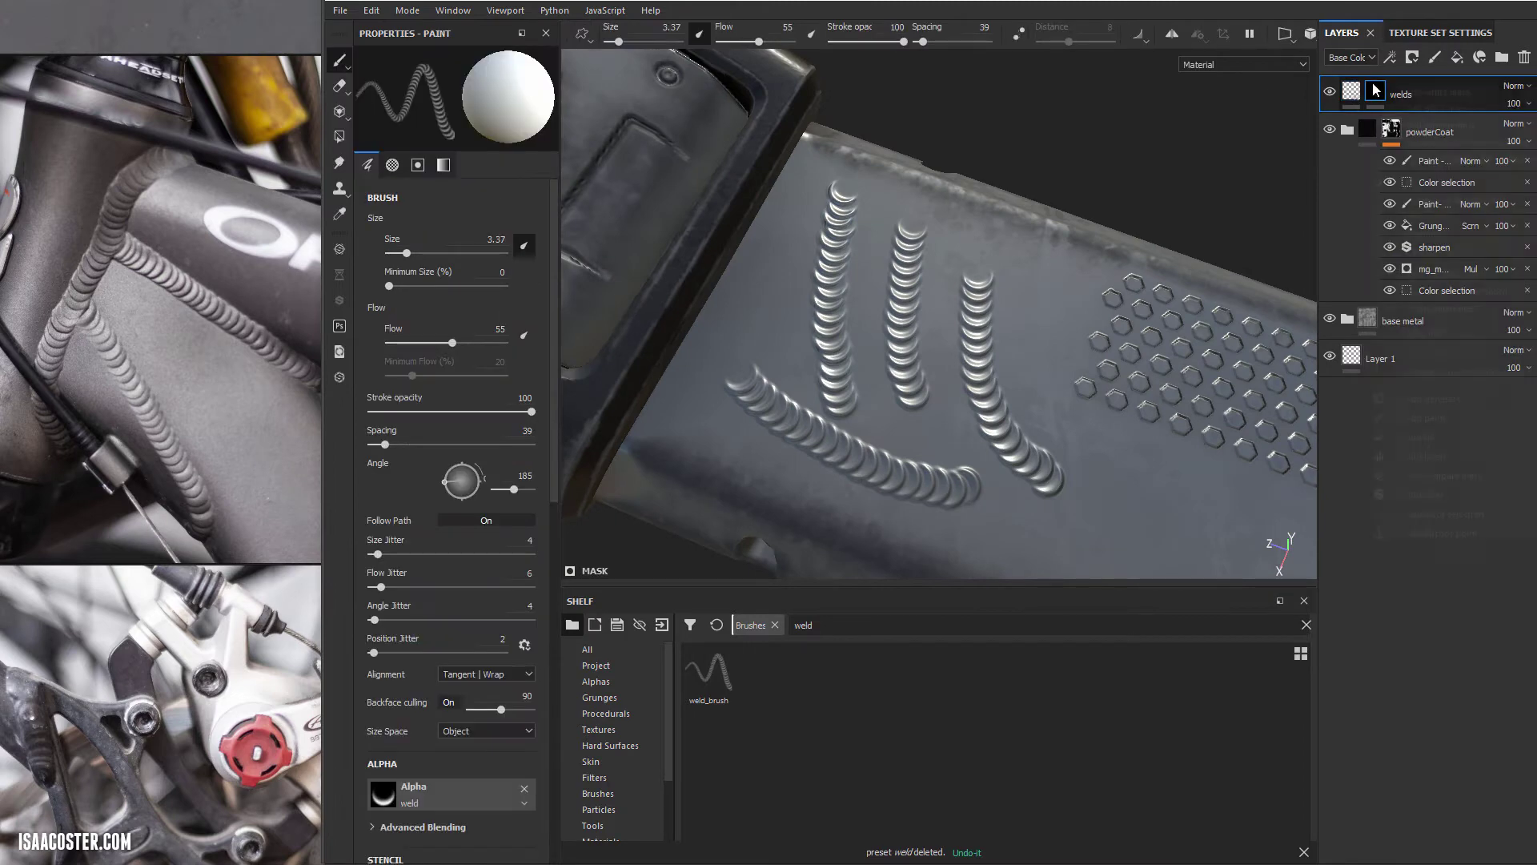
{"action": "right_click", "coordinate": [1376, 90]}
{"action": "left_click", "coordinate": [1427, 113]}
{"action": "left_click", "coordinate": [709, 681]}
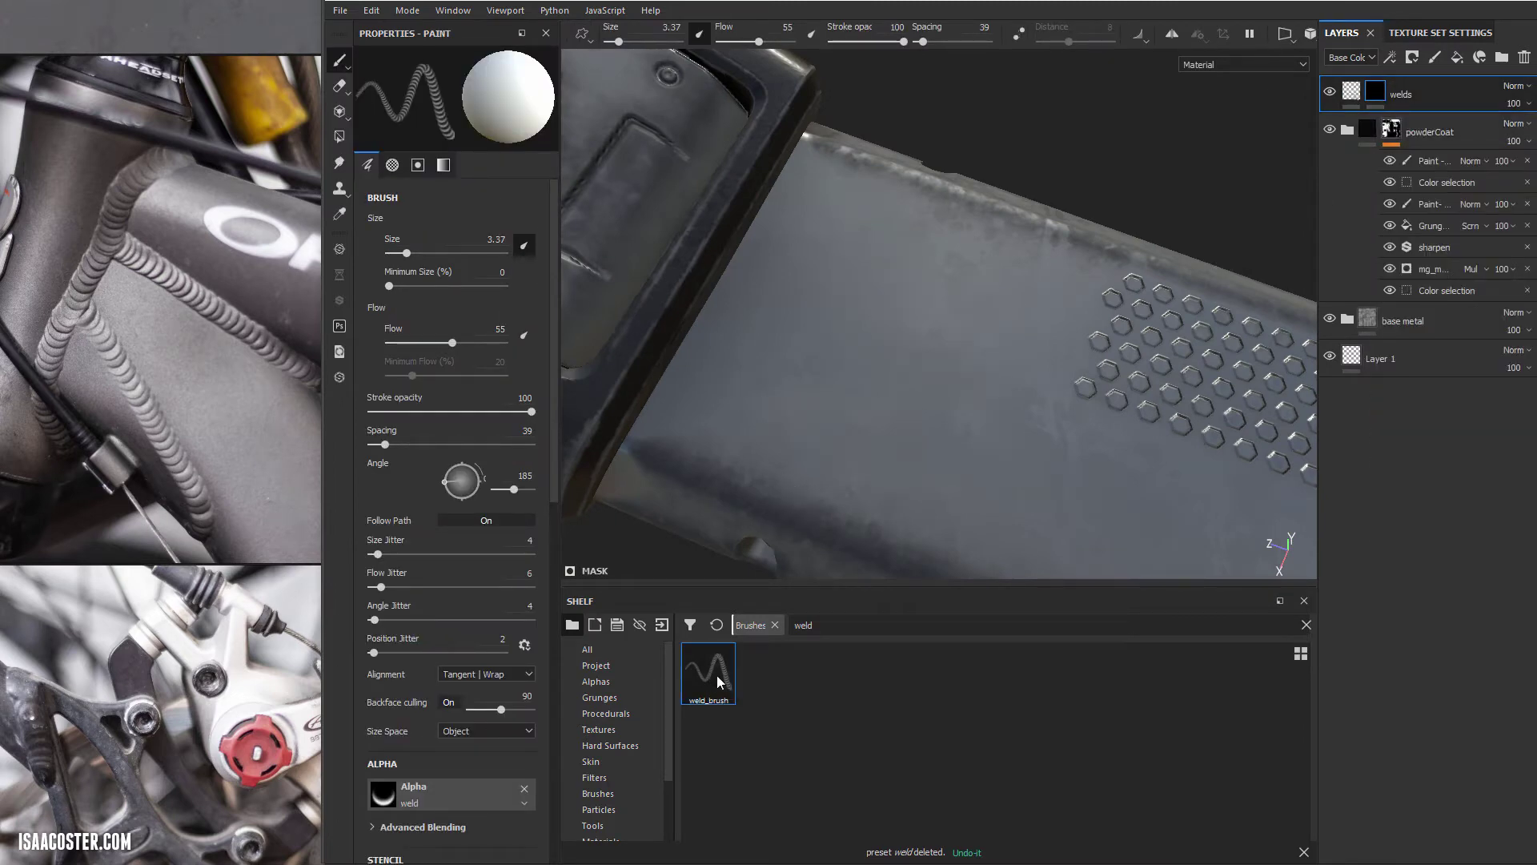
Step: Paint a weld bead on the welds mask along the upper curved seam where the round ring meets the dark housing
{"action": "left_click_drag", "start_coordinate": [729, 293], "coordinate": [873, 342], "text": "alt"}
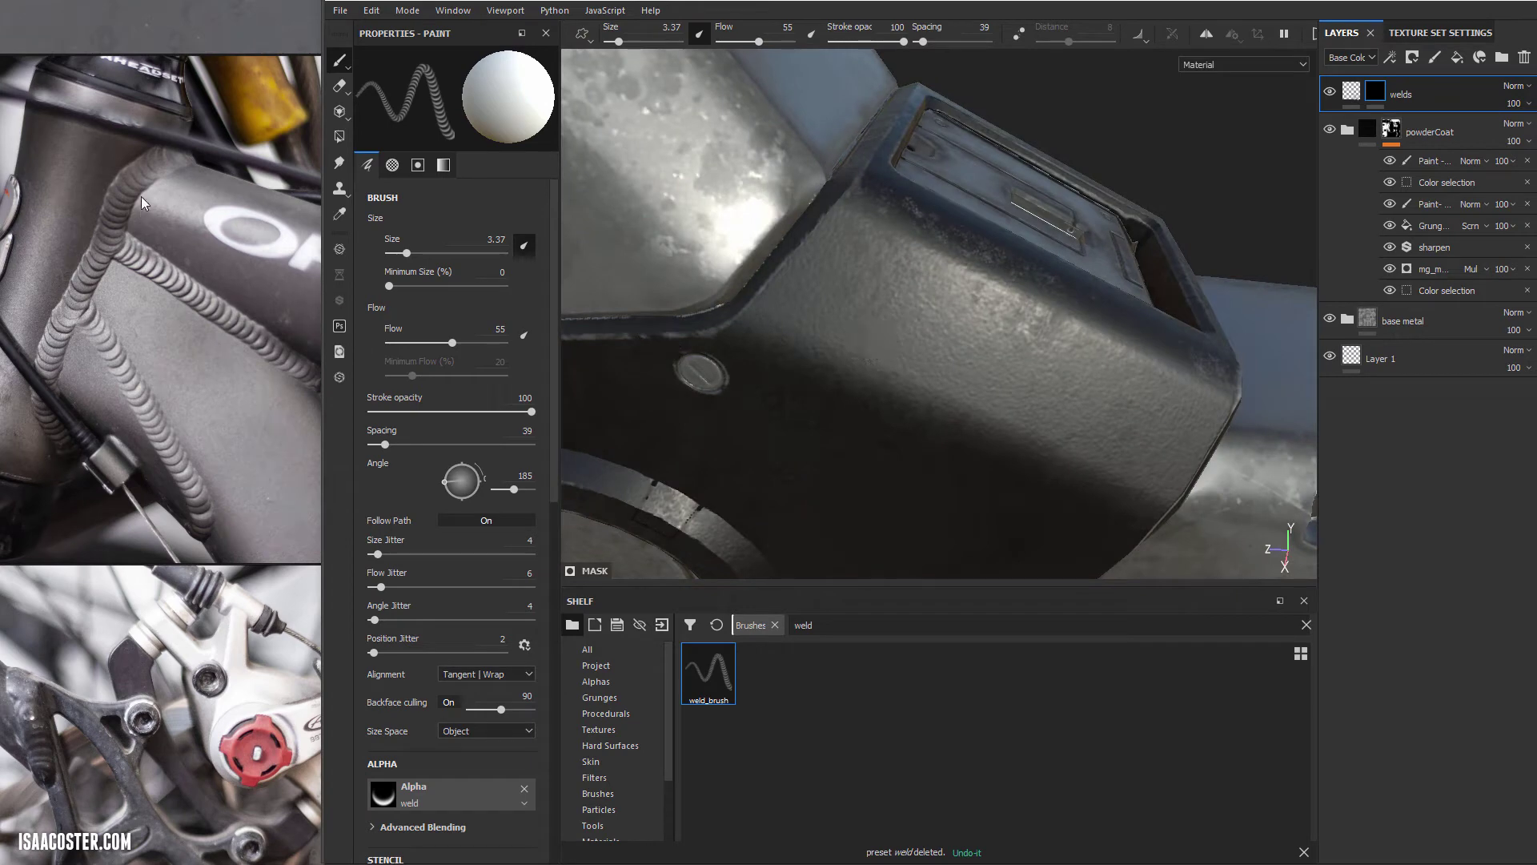
{"action": "mouse_move", "coordinate": [789, 232]}
{"action": "left_mouse_down", "text": "alt"}
{"action": "mouse_move", "coordinate": [809, 248]}
{"action": "mouse_move", "coordinate": [799, 262]}
{"action": "mouse_move", "coordinate": [933, 211]}
{"action": "left_mouse_up", "text": "alt"}
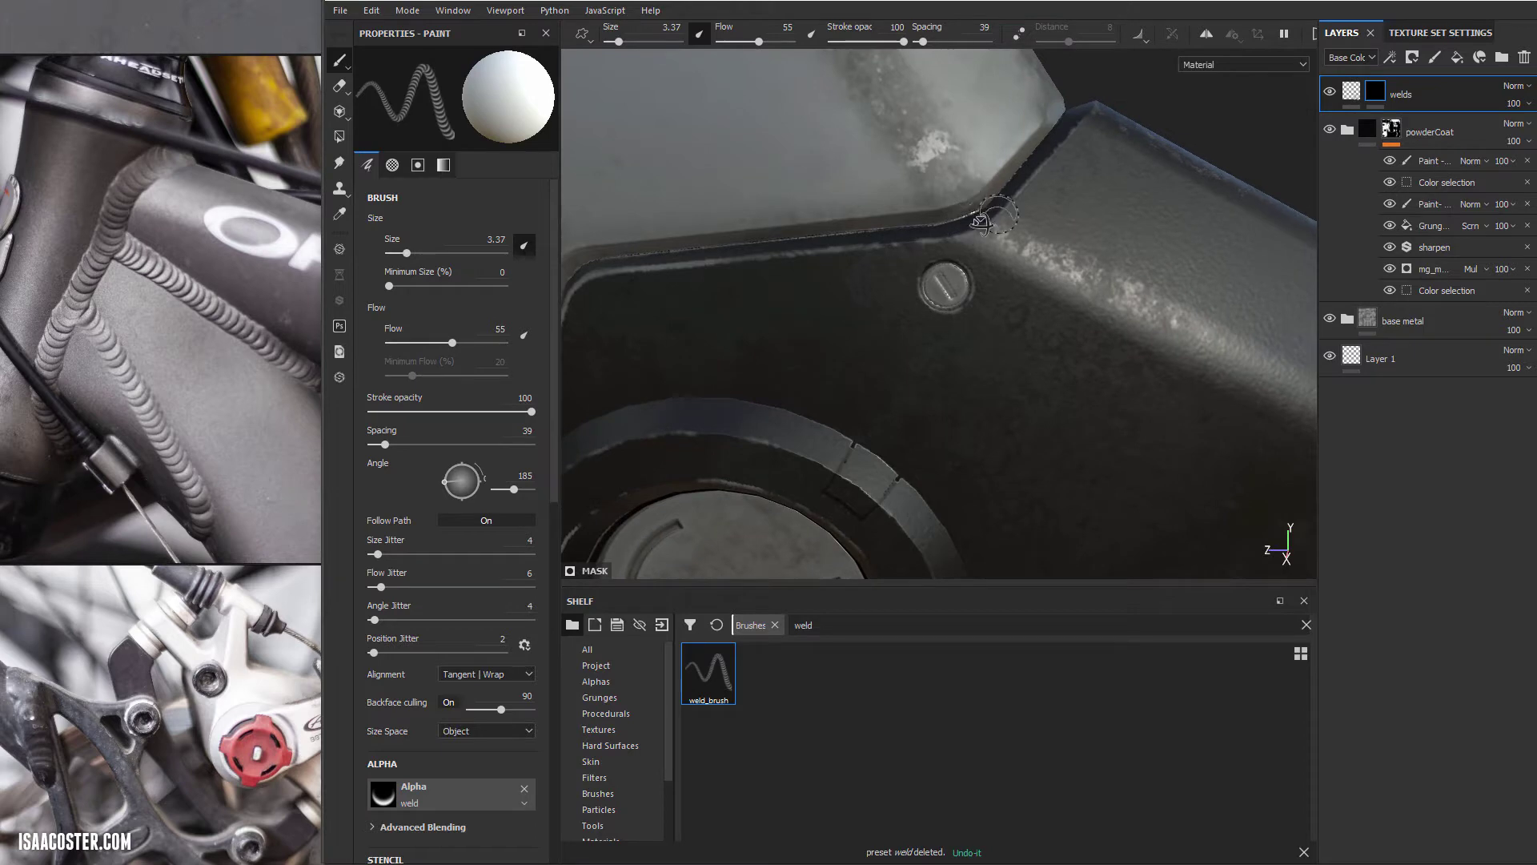
{"action": "left_click_drag", "start_coordinate": [993, 216], "coordinate": [807, 366], "text": "alt"}
{"action": "left_click", "coordinate": [855, 322], "text": "shift"}
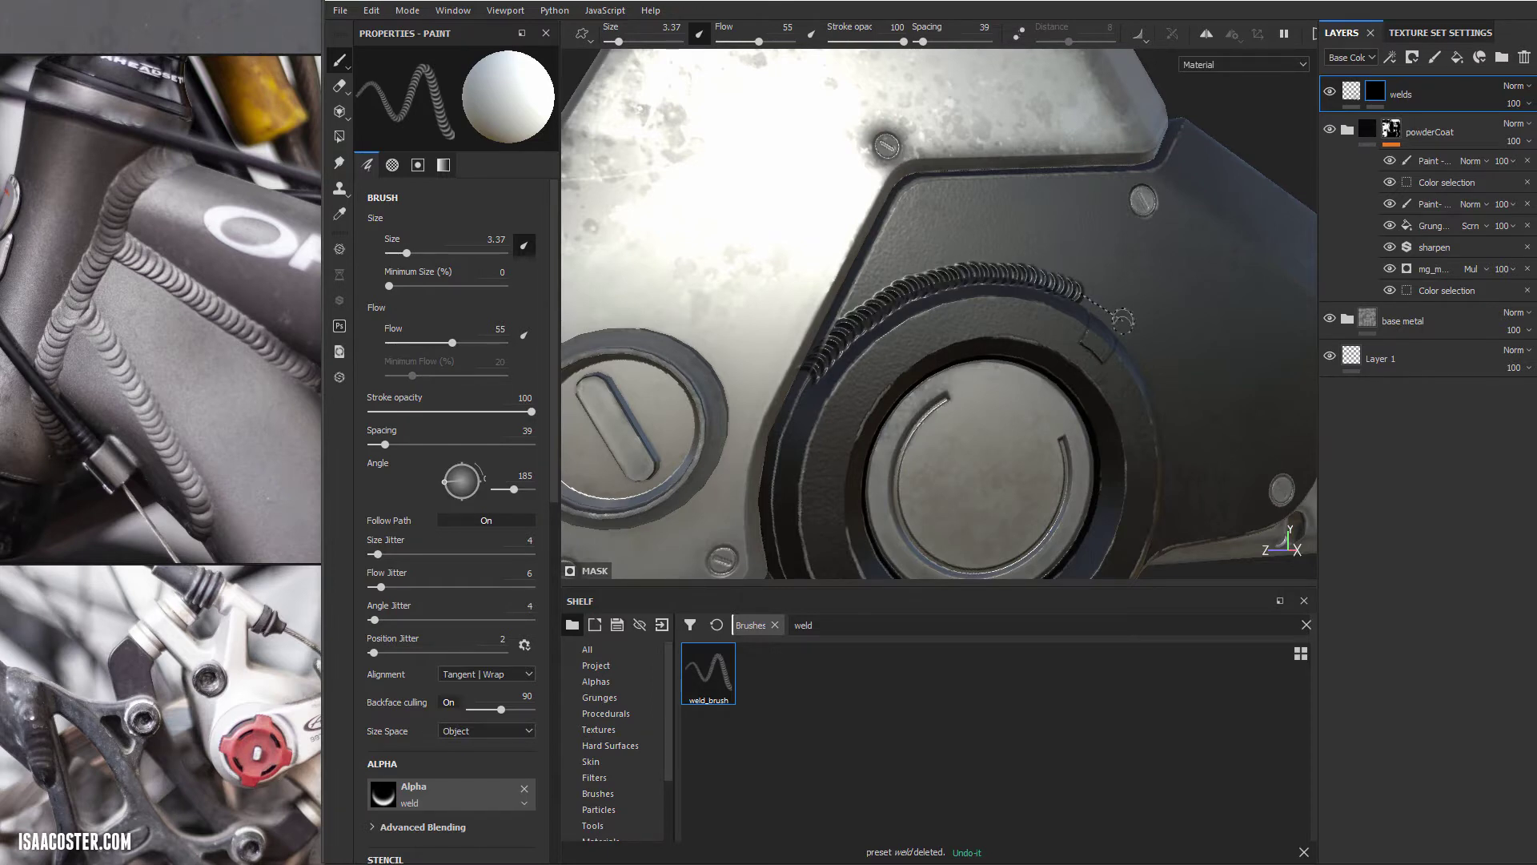
Step: Examine the weld bead around the round ring up close and from several angles
{"action": "left_click_drag", "start_coordinate": [1122, 321], "coordinate": [936, 380], "text": "alt"}
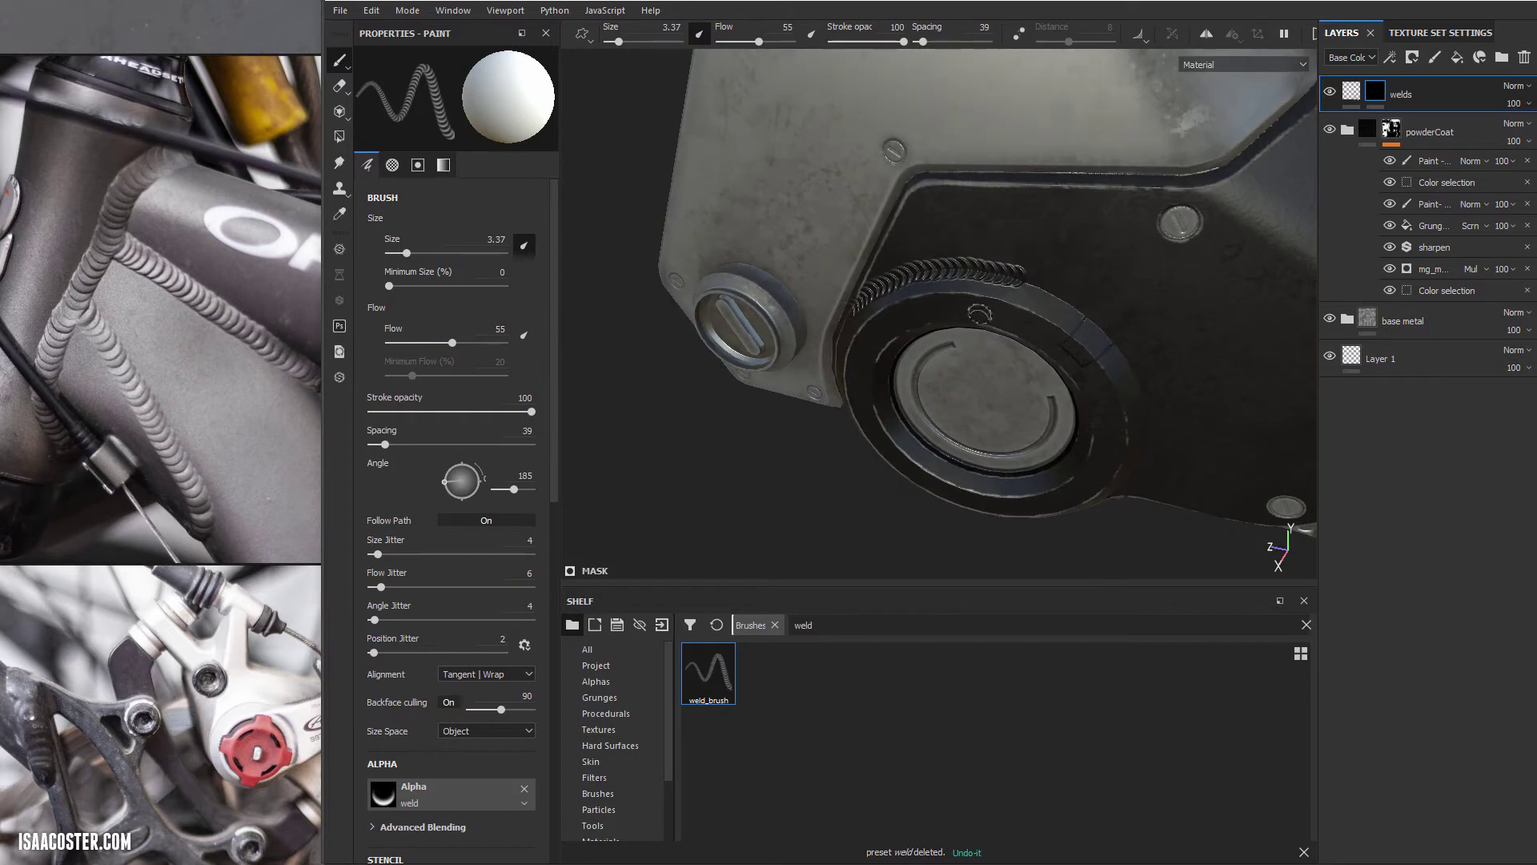
{"action": "left_click_drag", "start_coordinate": [932, 305], "coordinate": [1033, 345], "text": "alt"}
{"action": "right_click_drag", "start_coordinate": [1033, 344], "coordinate": [1391, 651], "text": "alt"}
{"action": "left_click_drag", "start_coordinate": [961, 337], "coordinate": [1121, 352], "text": "alt"}
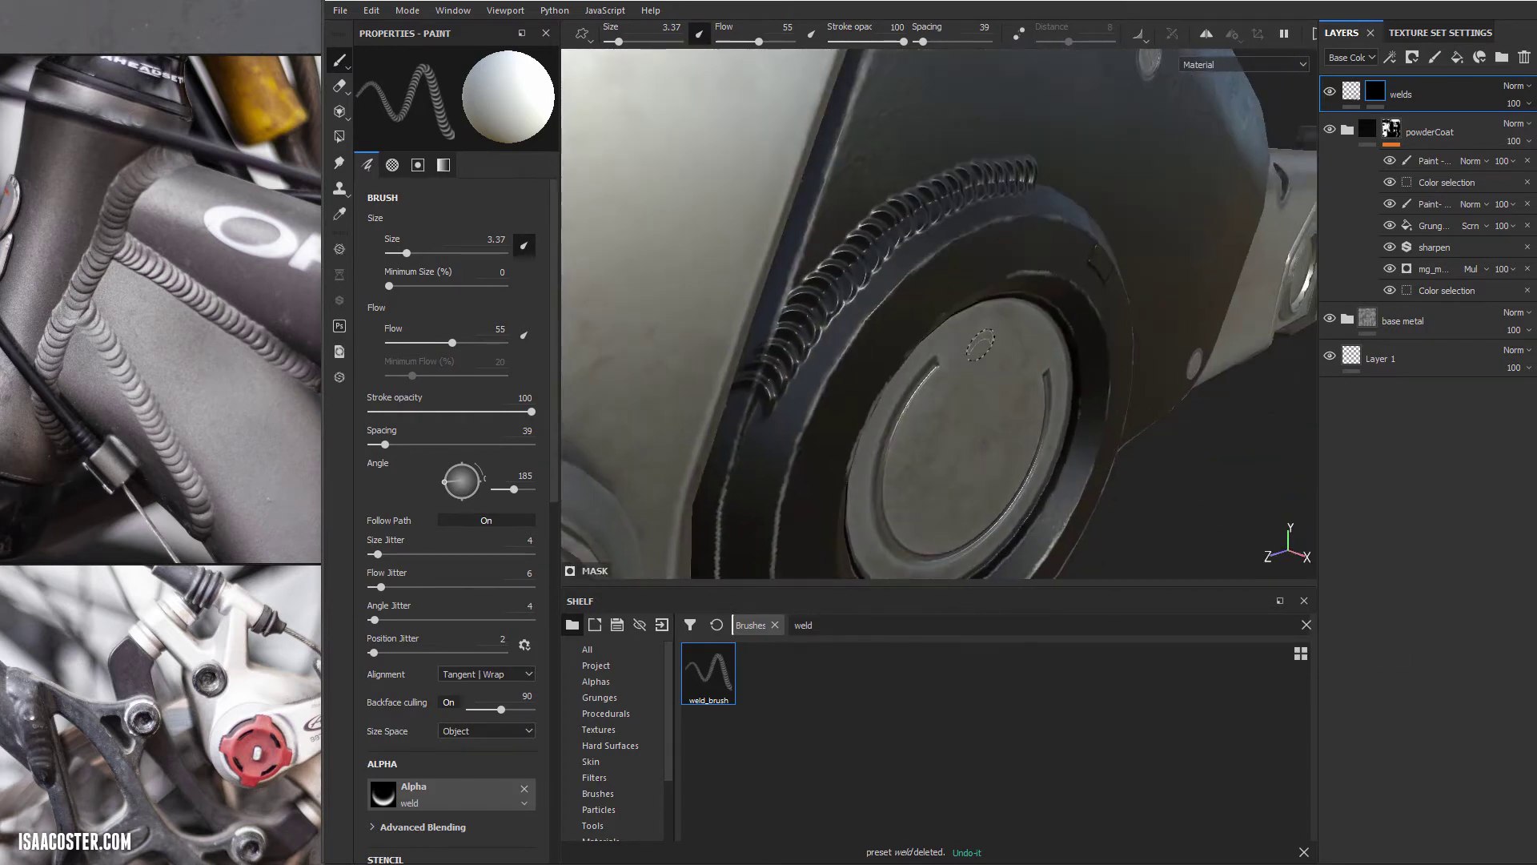
{"action": "right_click_drag", "start_coordinate": [1041, 480], "coordinate": [1095, 568], "text": "alt"}
{"action": "mouse_move", "coordinate": [1095, 569]}
{"action": "left_mouse_down", "text": "alt"}
{"action": "mouse_move", "coordinate": [1016, 289]}
{"action": "mouse_move", "coordinate": [999, 360]}
{"action": "mouse_move", "coordinate": [835, 367]}
{"action": "left_mouse_up", "text": "alt"}
{"action": "mouse_move", "coordinate": [960, 210]}
{"action": "left_mouse_down", "text": "alt"}
{"action": "mouse_move", "coordinate": [797, 232]}
{"action": "mouse_move", "coordinate": [849, 143]}
{"action": "mouse_move", "coordinate": [978, 195]}
{"action": "mouse_move", "coordinate": [1140, 126]}
{"action": "mouse_move", "coordinate": [885, 147]}
{"action": "left_mouse_up", "text": "alt"}
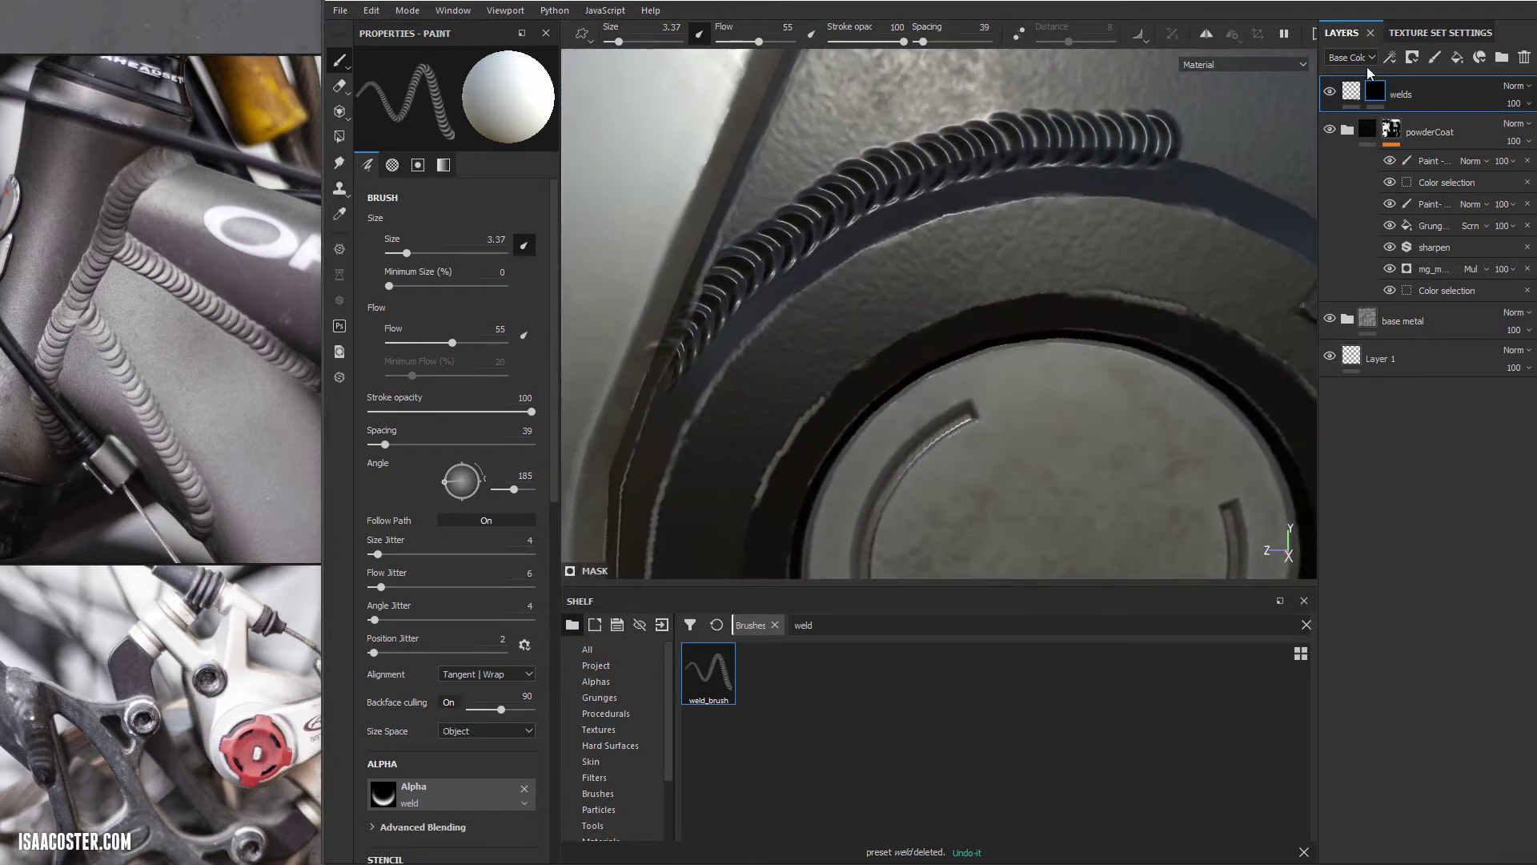
{"action": "mouse_move", "coordinate": [1043, 144]}
{"action": "left_mouse_down", "text": "alt"}
{"action": "mouse_move", "coordinate": [909, 223]}
{"action": "mouse_move", "coordinate": [918, 250]}
{"action": "mouse_move", "coordinate": [861, 212]}
{"action": "left_mouse_up", "text": "alt"}
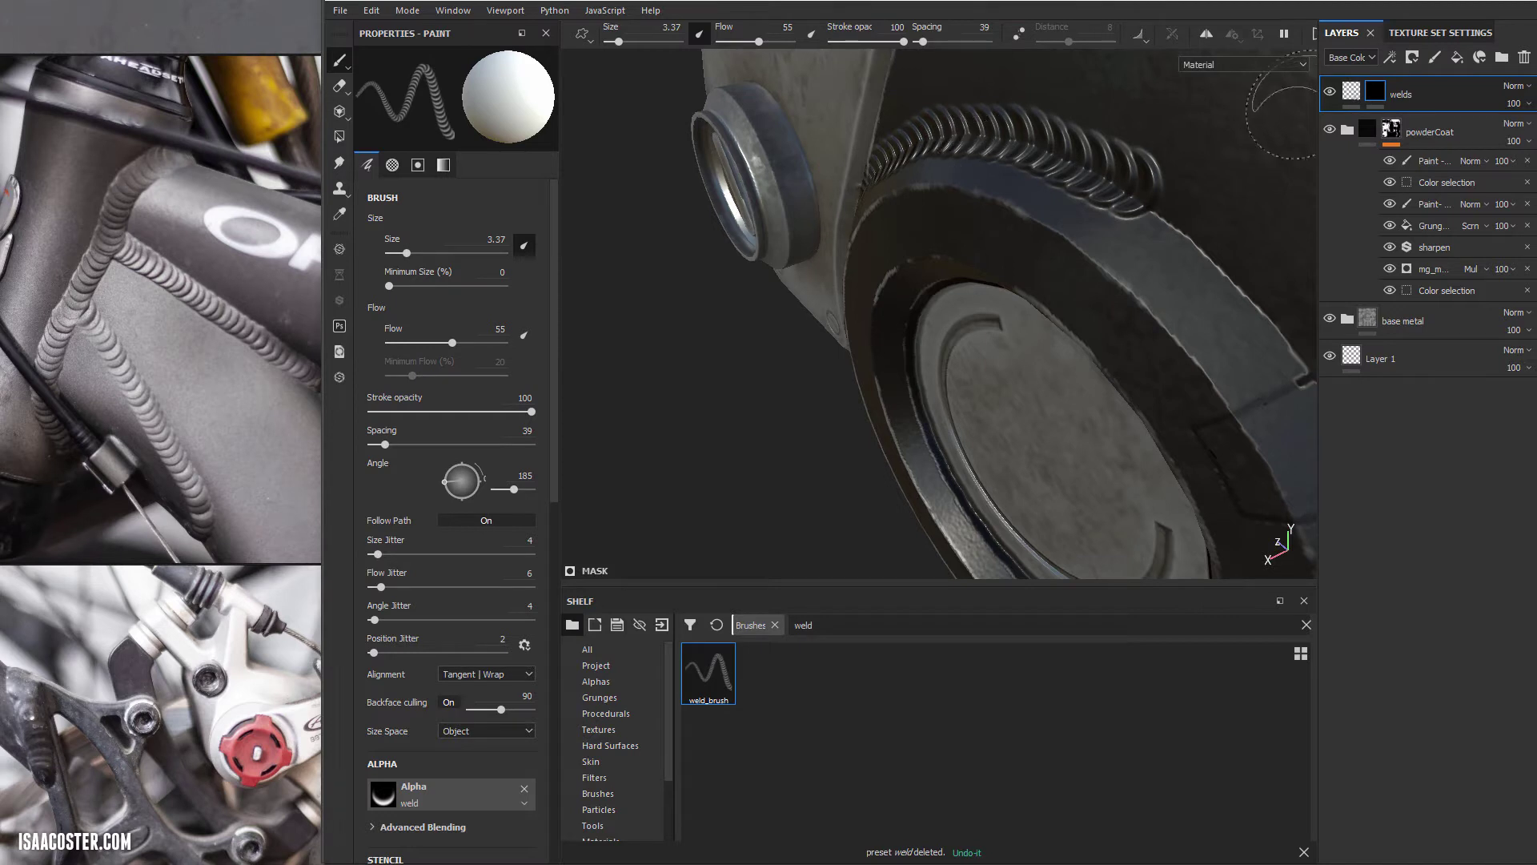
{"action": "left_click_drag", "start_coordinate": [1080, 126], "coordinate": [1181, 170], "text": "alt"}
Step: Switch the layer stack to the Height channel and open the welds layer's fill settings
{"action": "left_click", "coordinate": [1350, 57]}
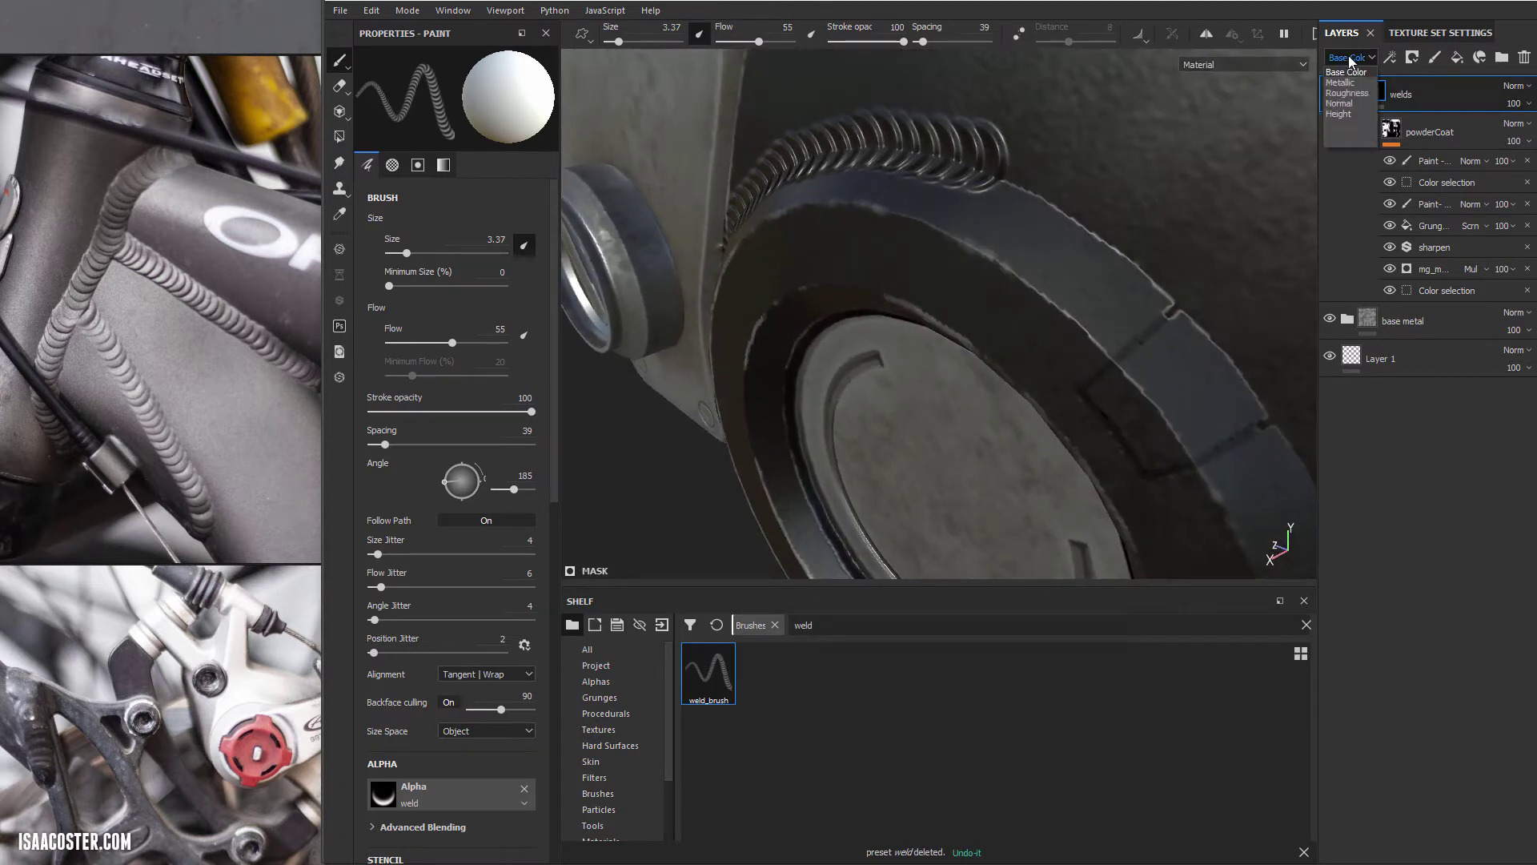
{"action": "left_click", "coordinate": [1339, 114]}
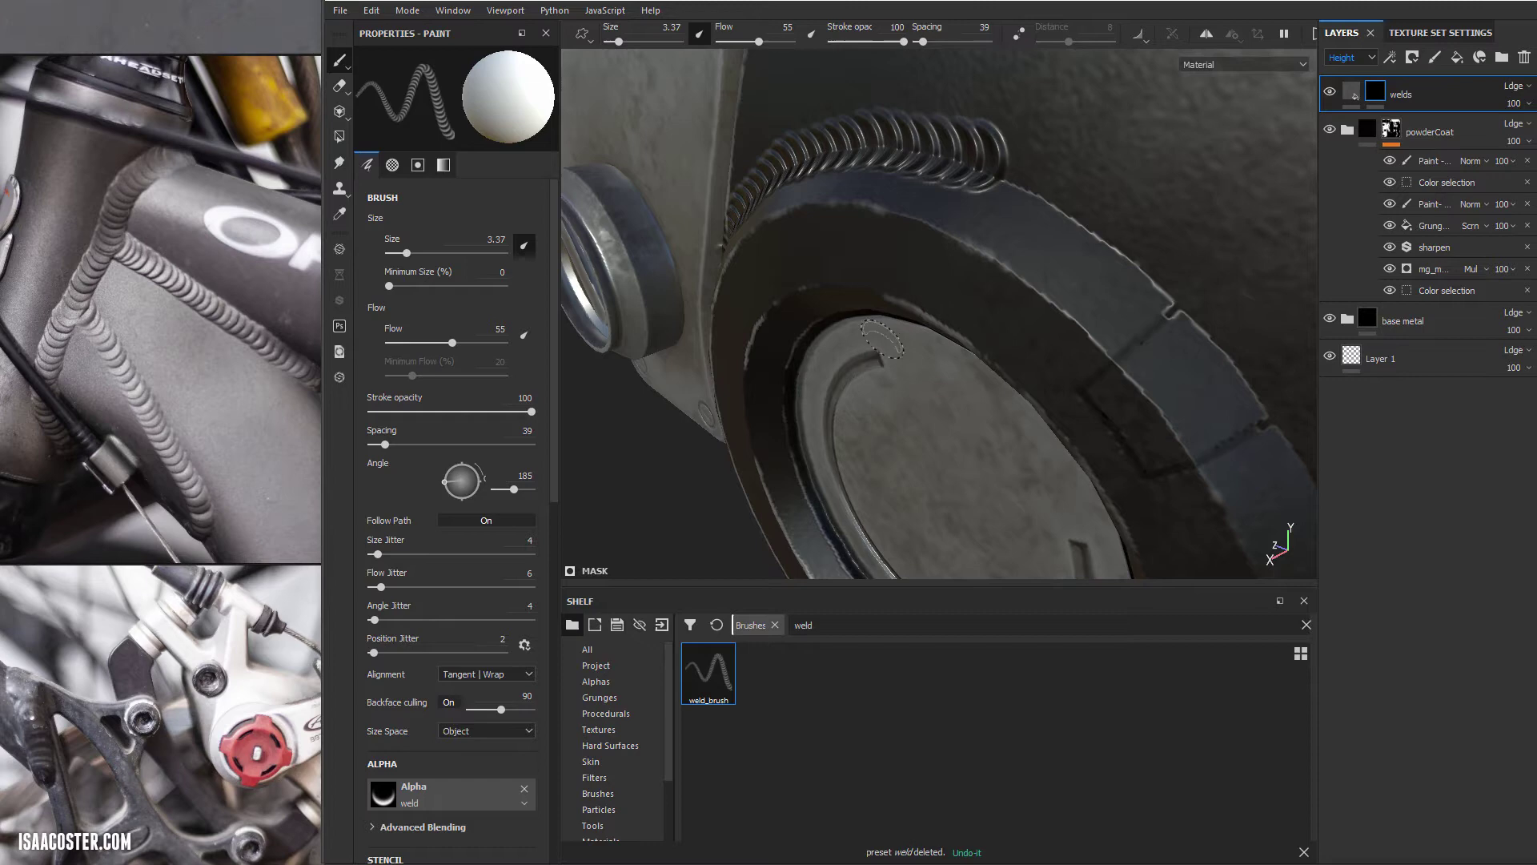
{"action": "left_click", "coordinate": [1351, 91]}
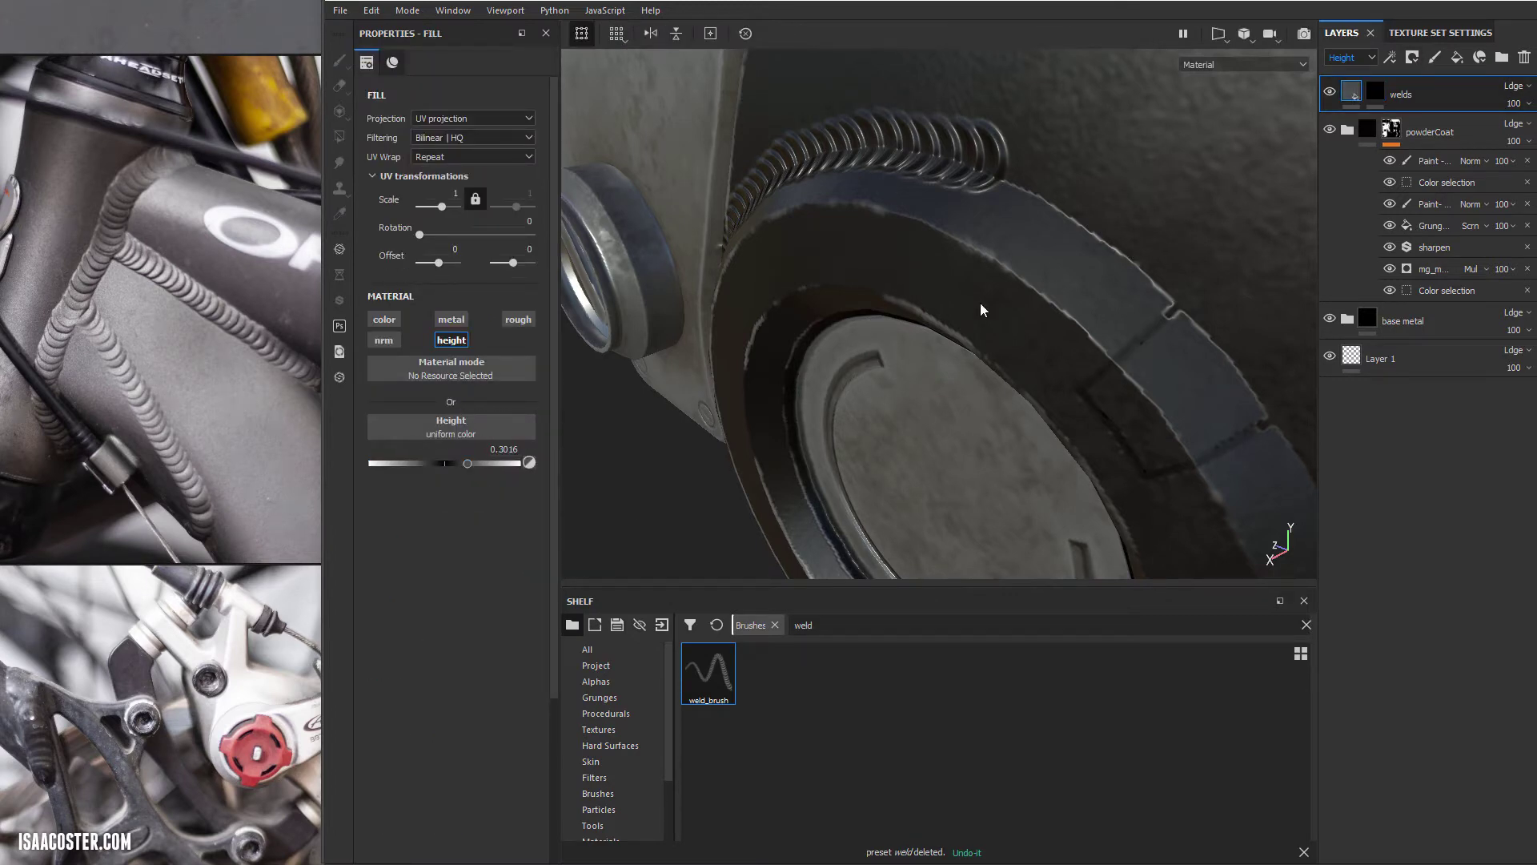
{"action": "left_click_drag", "start_coordinate": [958, 271], "coordinate": [939, 158], "text": "alt"}
{"action": "left_click_drag", "start_coordinate": [1017, 242], "coordinate": [915, 204], "text": "alt"}
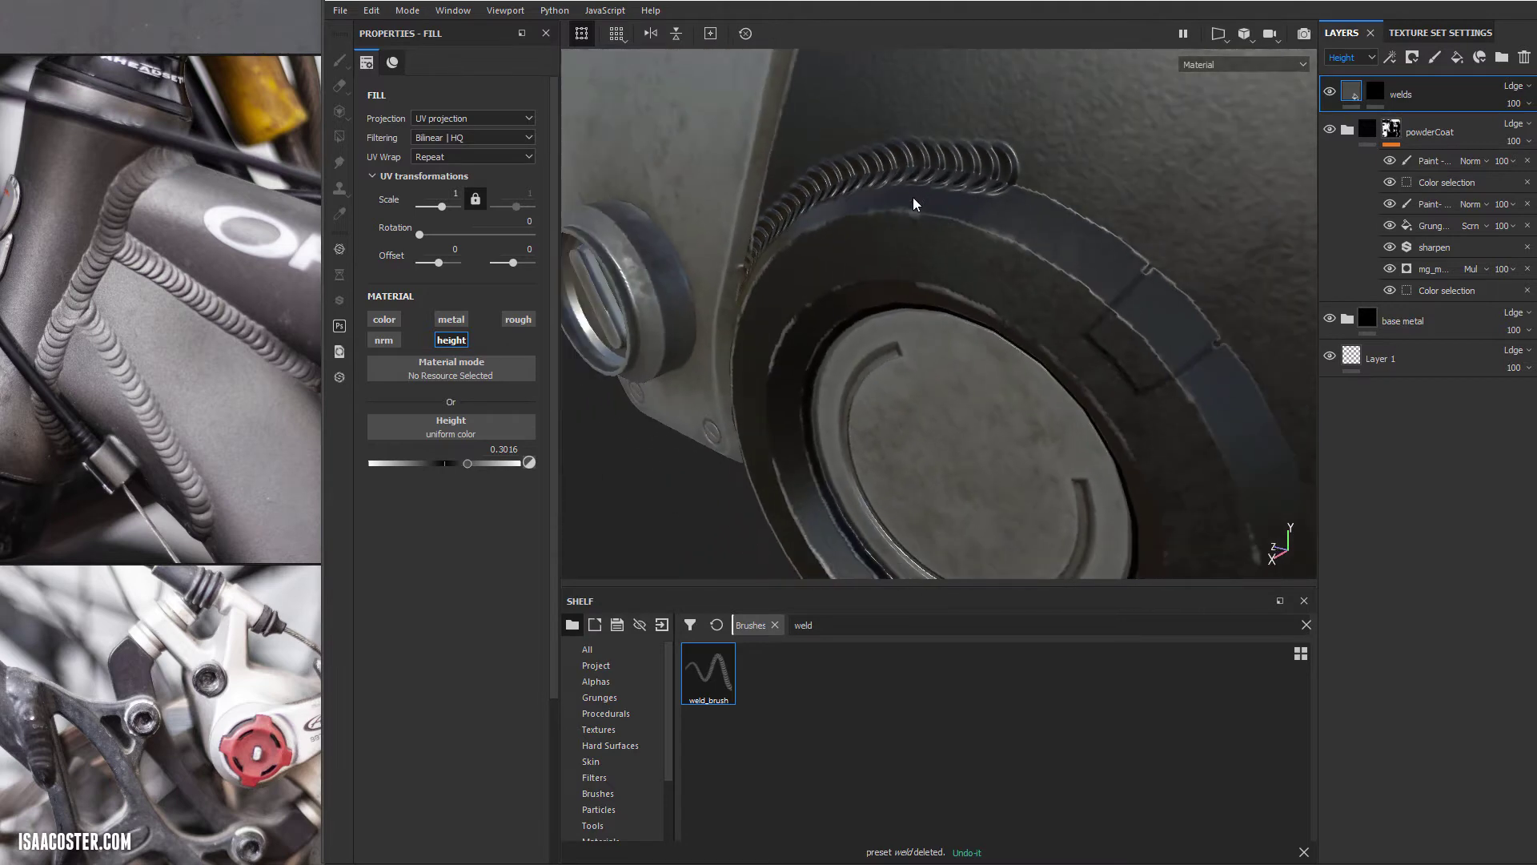
Step: Set the welds layer's blending mode to Normal for the Height channel
{"action": "left_click", "coordinate": [1514, 87]}
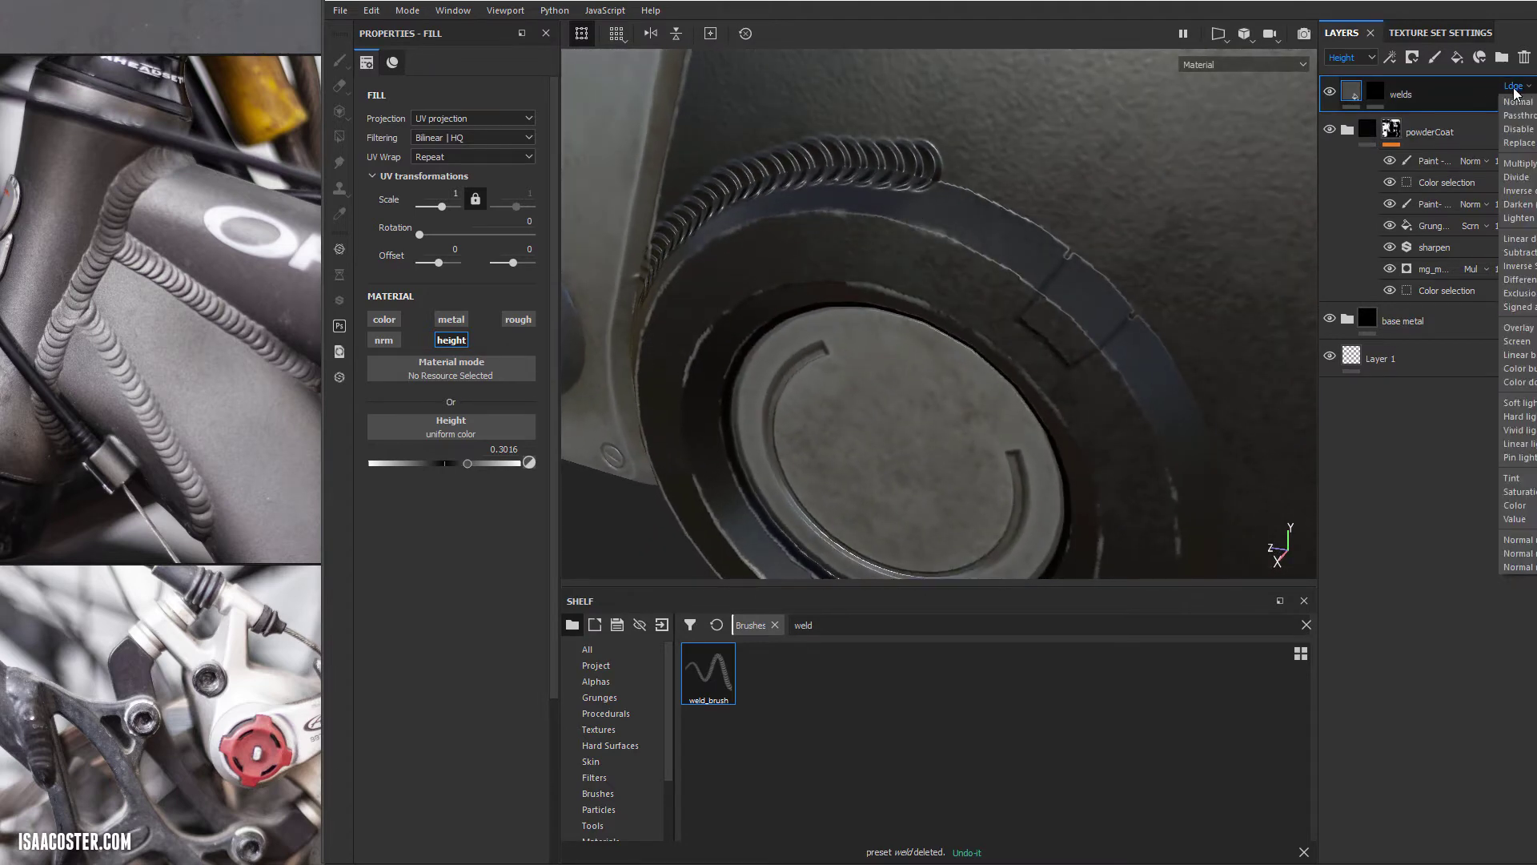
{"action": "left_click", "coordinate": [1514, 88]}
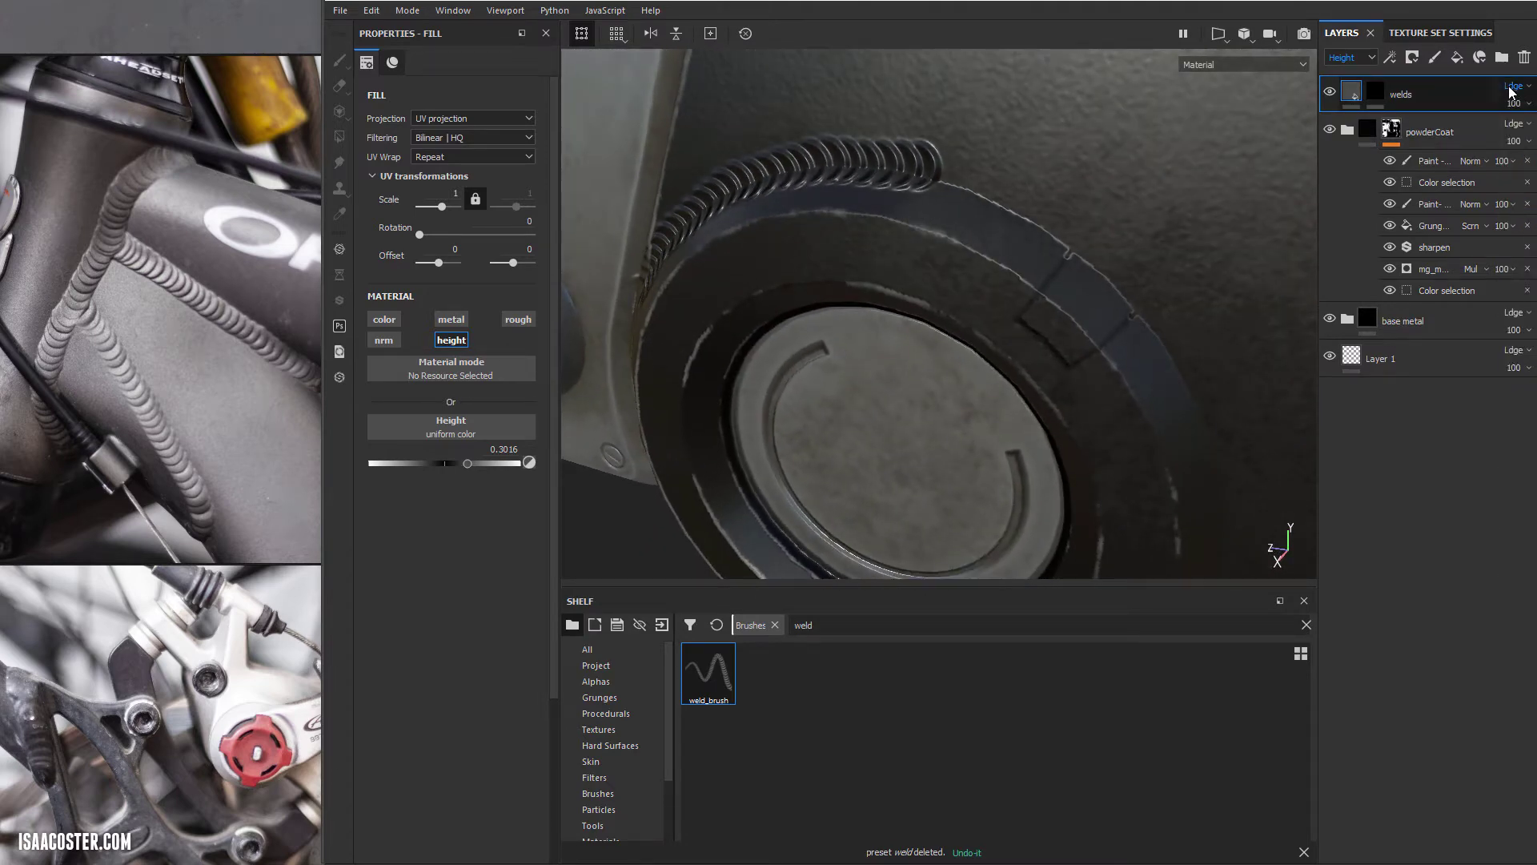
{"action": "left_click", "coordinate": [1511, 88]}
{"action": "left_click", "coordinate": [1515, 89]}
{"action": "left_click", "coordinate": [1514, 87]}
{"action": "left_click", "coordinate": [1515, 102]}
{"action": "left_click", "coordinate": [1510, 88]}
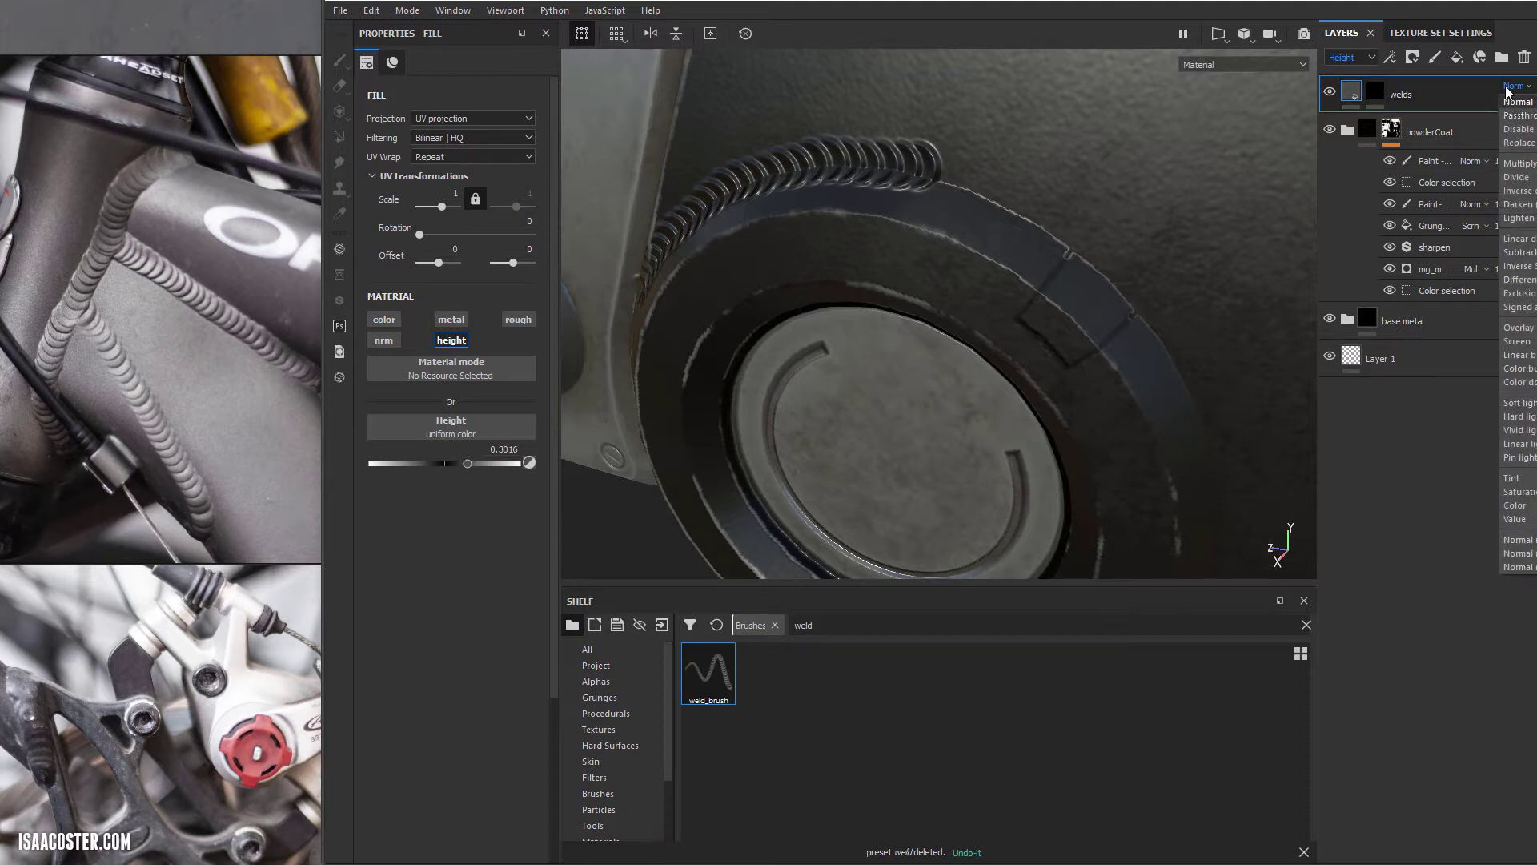
{"action": "left_click", "coordinate": [1511, 101]}
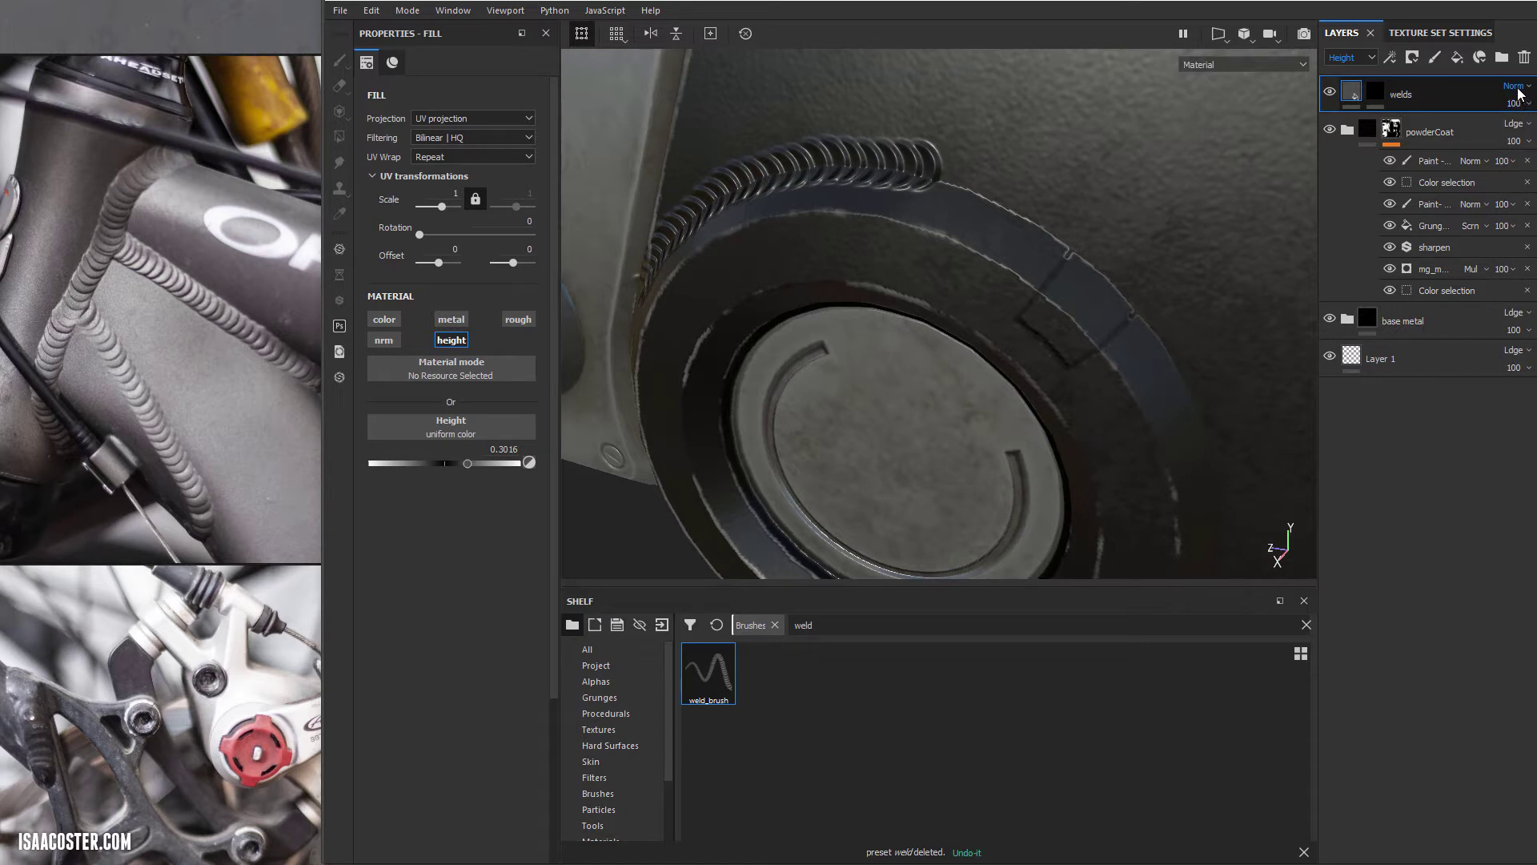
Step: Cycle through the welds layer's Height blending modes, comparing their effect on the weld bead around the ring
{"action": "left_click", "coordinate": [1516, 87]}
{"action": "left_click", "coordinate": [1519, 91]}
{"action": "scroll", "coordinate": [1519, 92], "scroll_direction": "down", "scroll_amount": 4}
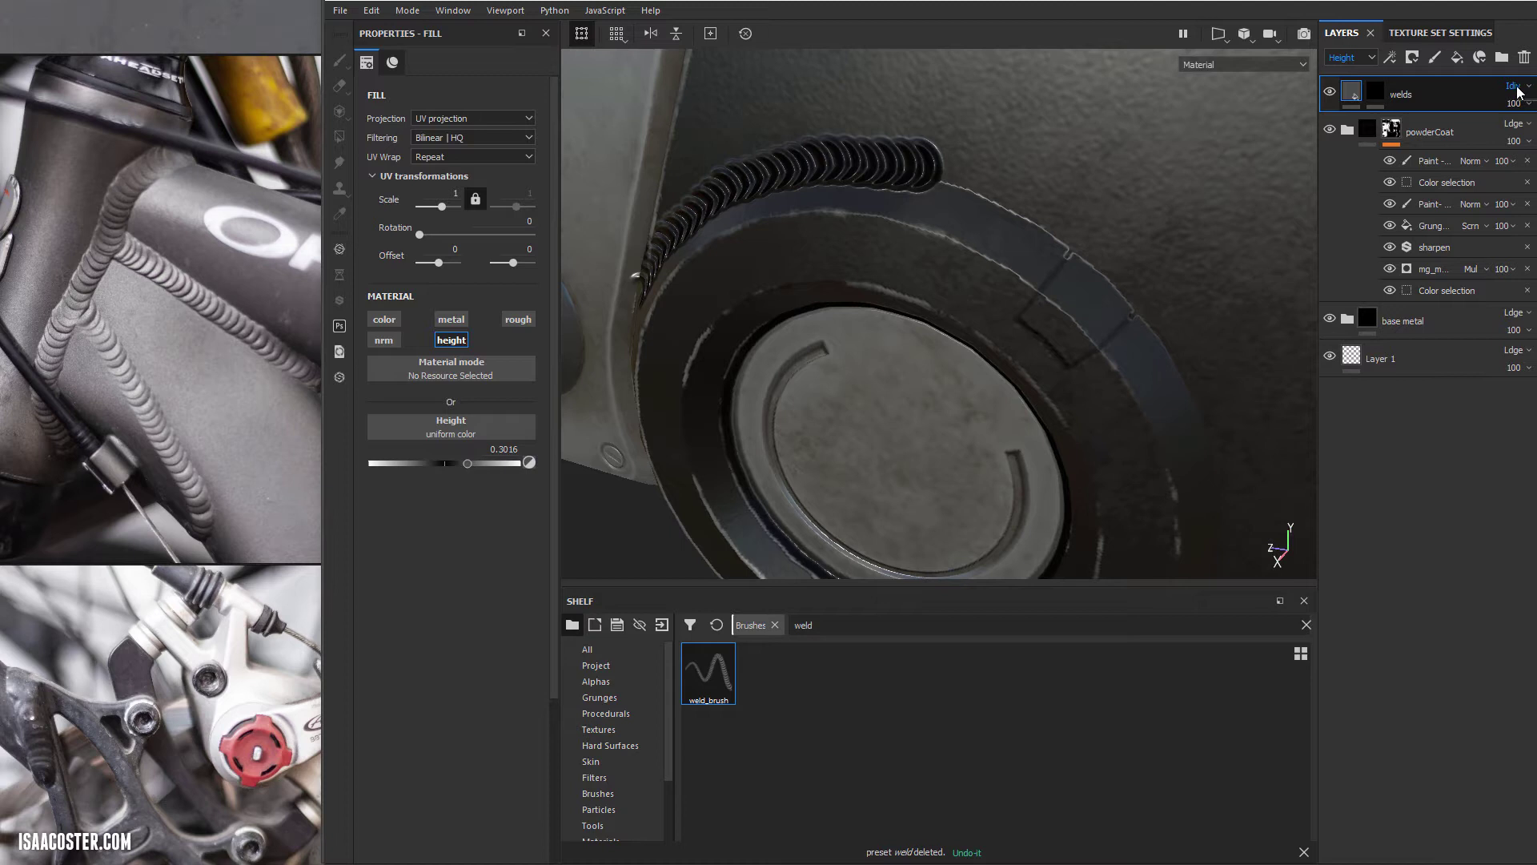
{"action": "scroll", "coordinate": [1519, 92], "scroll_direction": "down", "scroll_amount": 2}
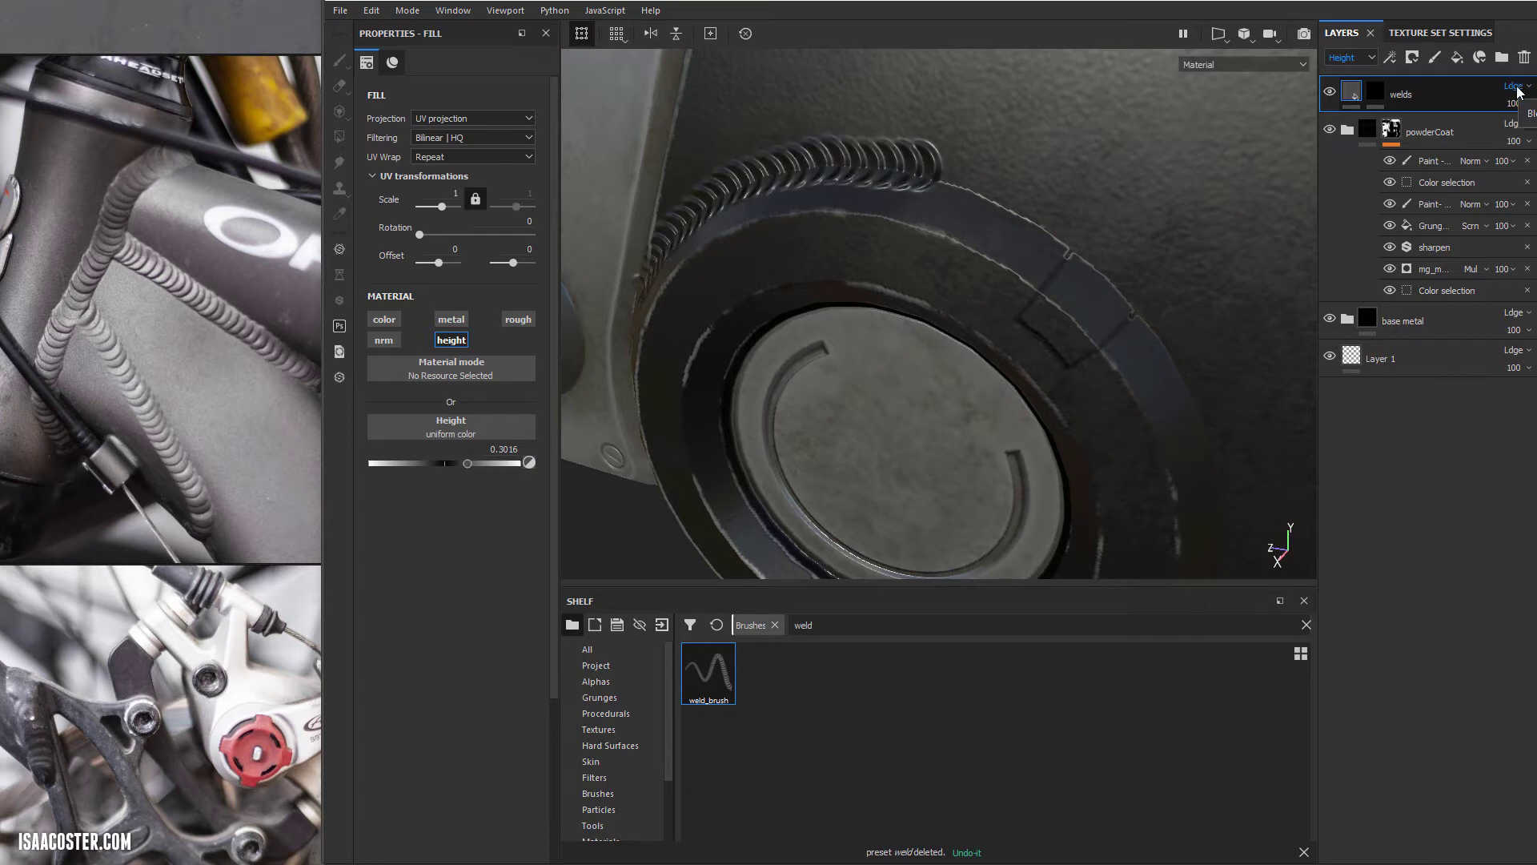
{"action": "scroll", "coordinate": [1519, 92], "scroll_direction": "down", "scroll_amount": 1}
{"action": "scroll", "coordinate": [1519, 92], "scroll_direction": "down", "scroll_amount": 1}
{"action": "scroll", "coordinate": [1519, 92], "scroll_direction": "down", "scroll_amount": 1}
{"action": "scroll", "coordinate": [1519, 92], "scroll_direction": "down", "scroll_amount": 2}
{"action": "scroll", "coordinate": [1519, 92], "scroll_direction": "down", "scroll_amount": 1}
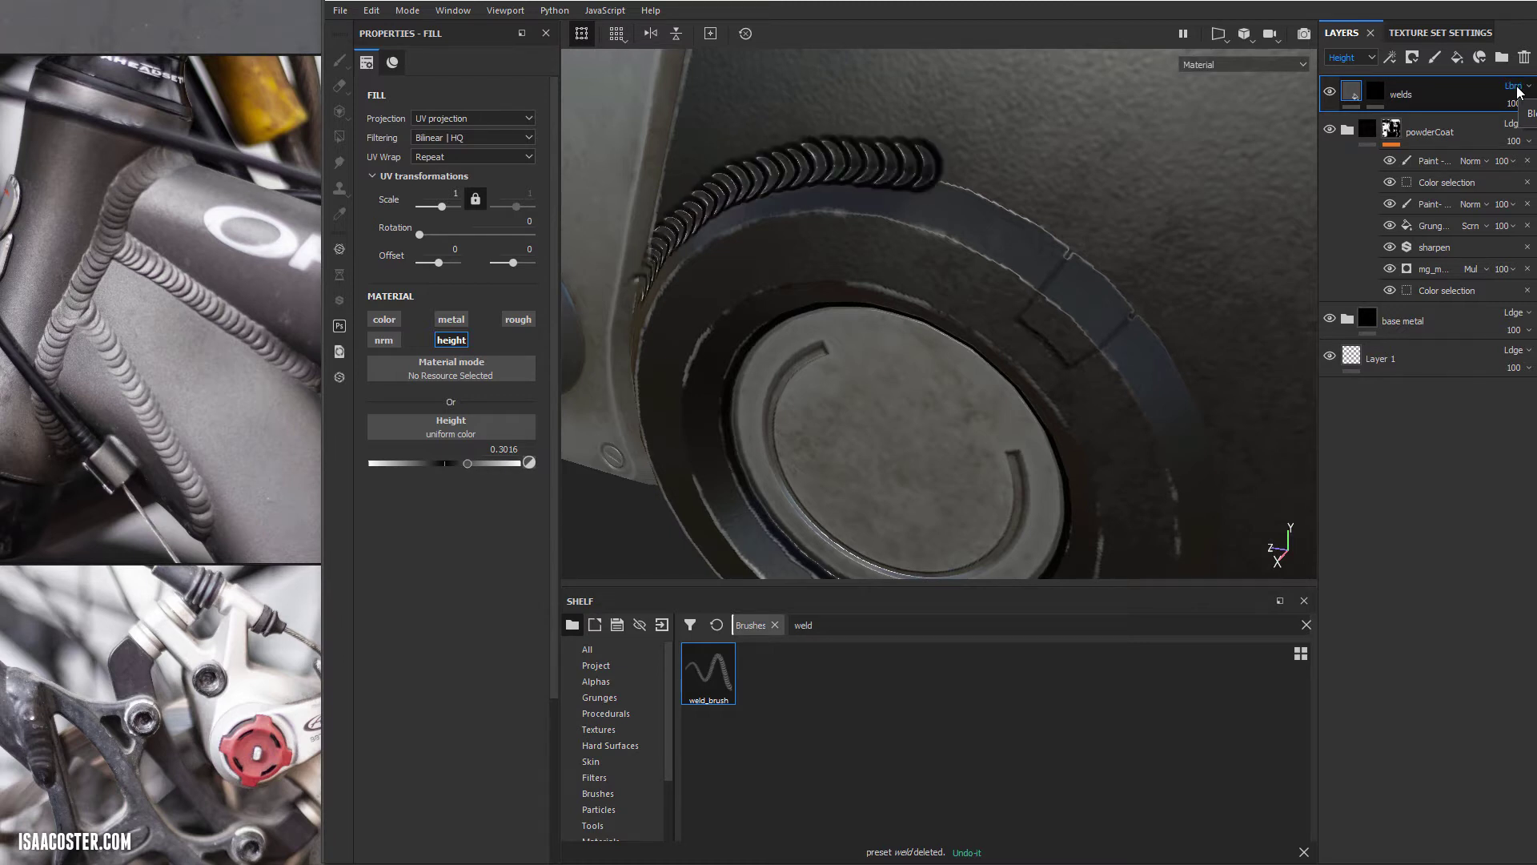
{"action": "scroll", "coordinate": [1519, 92], "scroll_direction": "down", "scroll_amount": 1}
{"action": "scroll", "coordinate": [1518, 92], "scroll_direction": "down", "scroll_amount": 1}
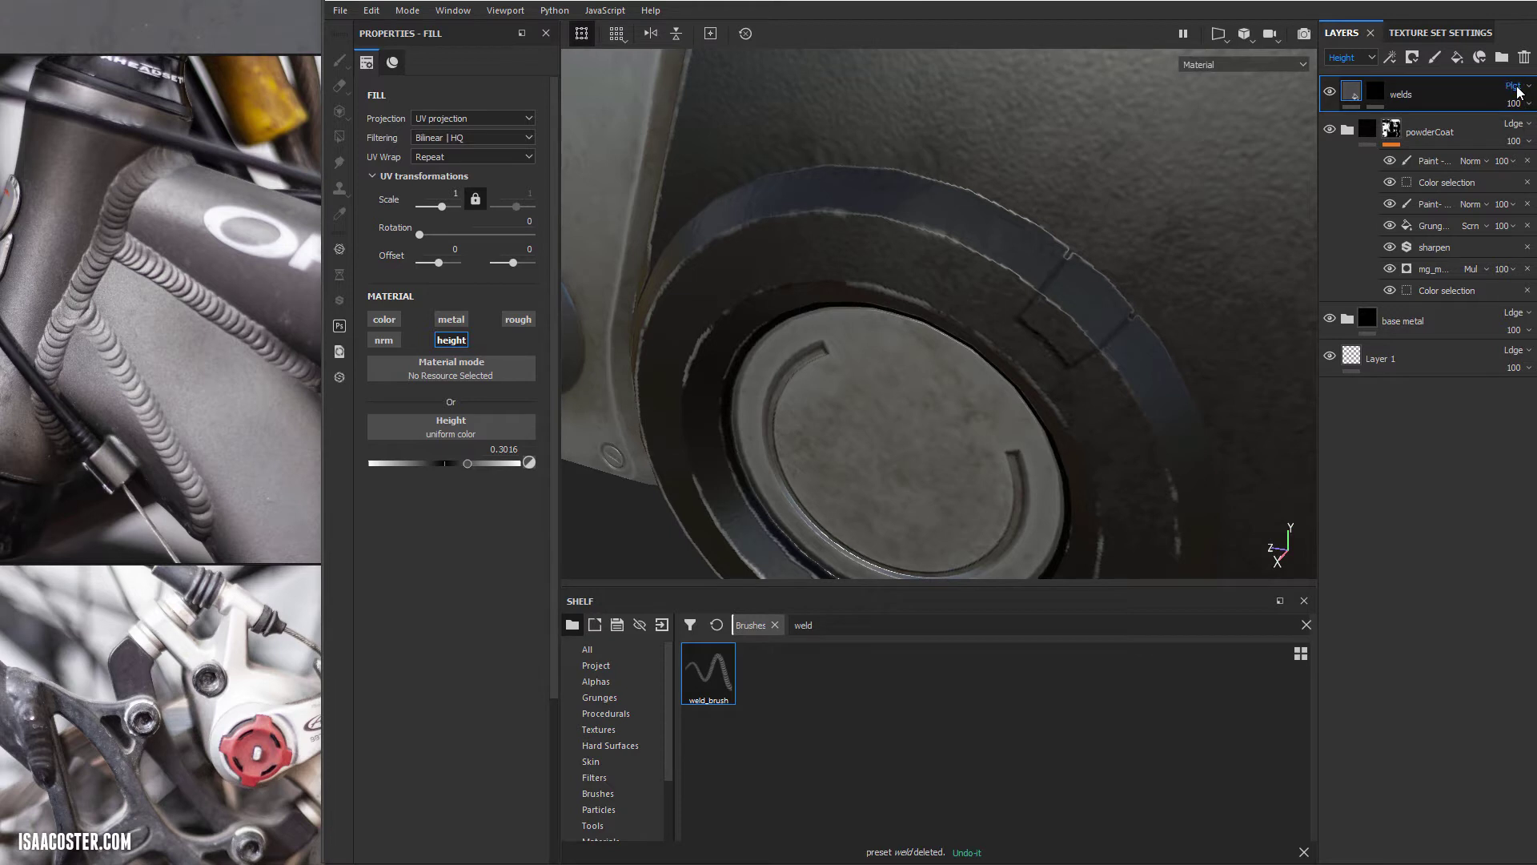
{"action": "scroll", "coordinate": [1519, 92], "scroll_direction": "down", "scroll_amount": 1}
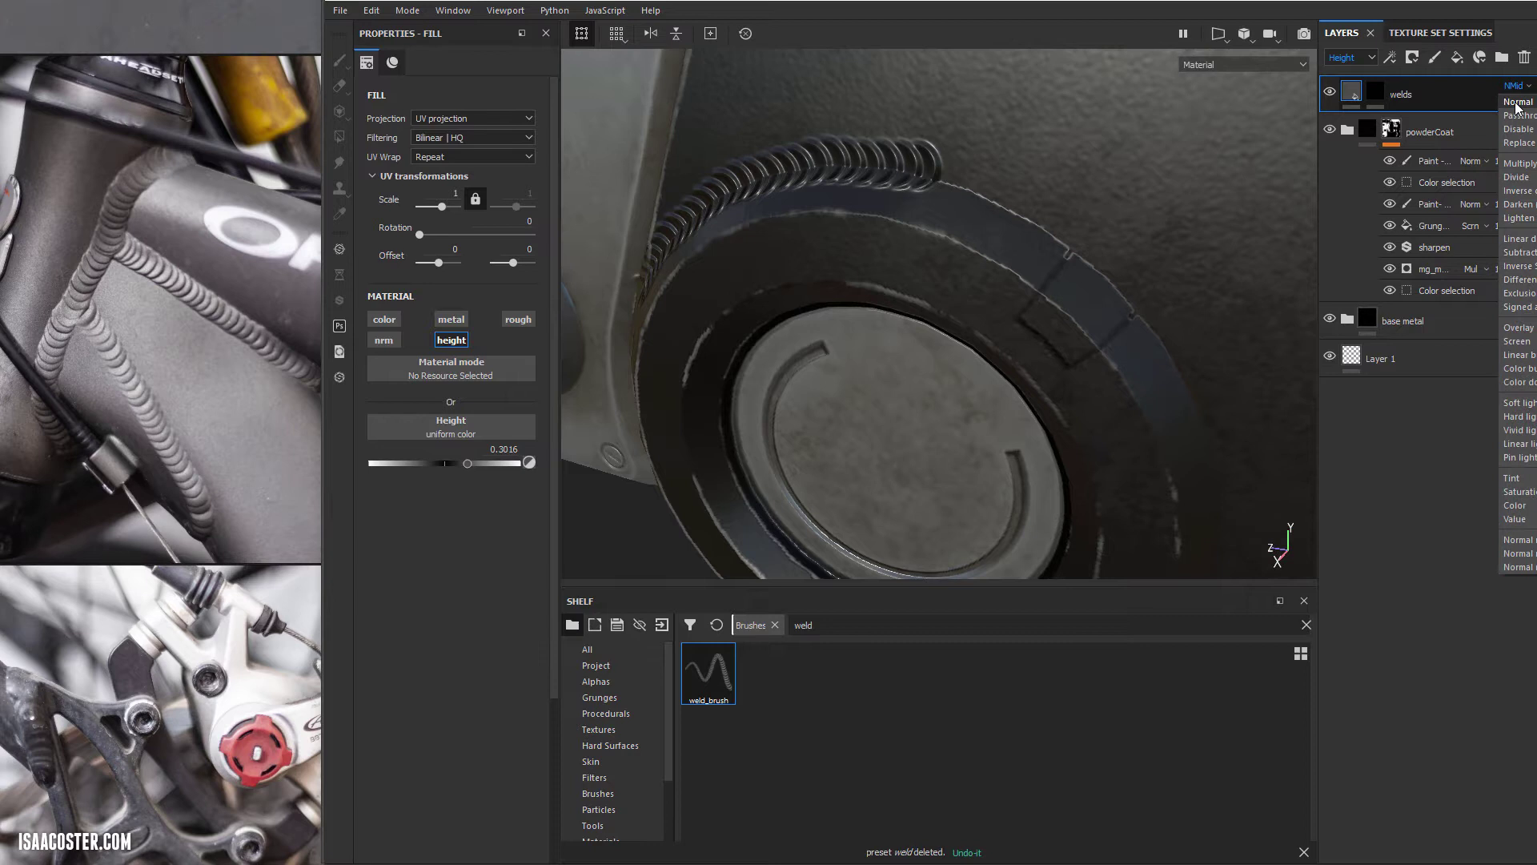
Step: Set the welds layer's blending mode to Inverse divide for the Height channel
{"action": "scroll", "coordinate": [1518, 95], "scroll_direction": "down", "scroll_amount": 1}
{"action": "scroll", "coordinate": [1518, 104], "scroll_direction": "down", "scroll_amount": 4}
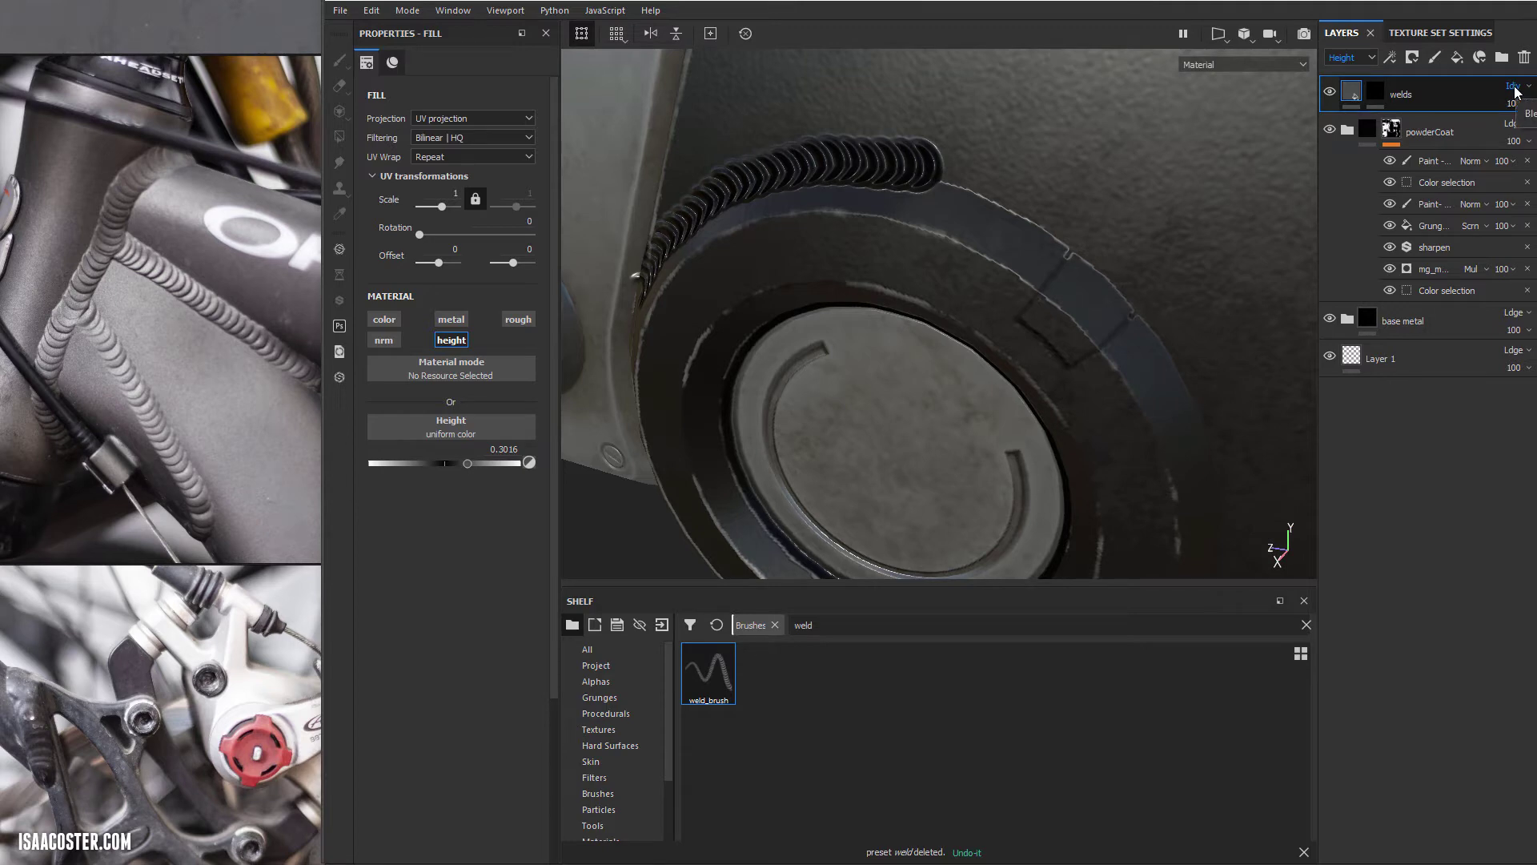
{"action": "left_click", "coordinate": [1516, 88]}
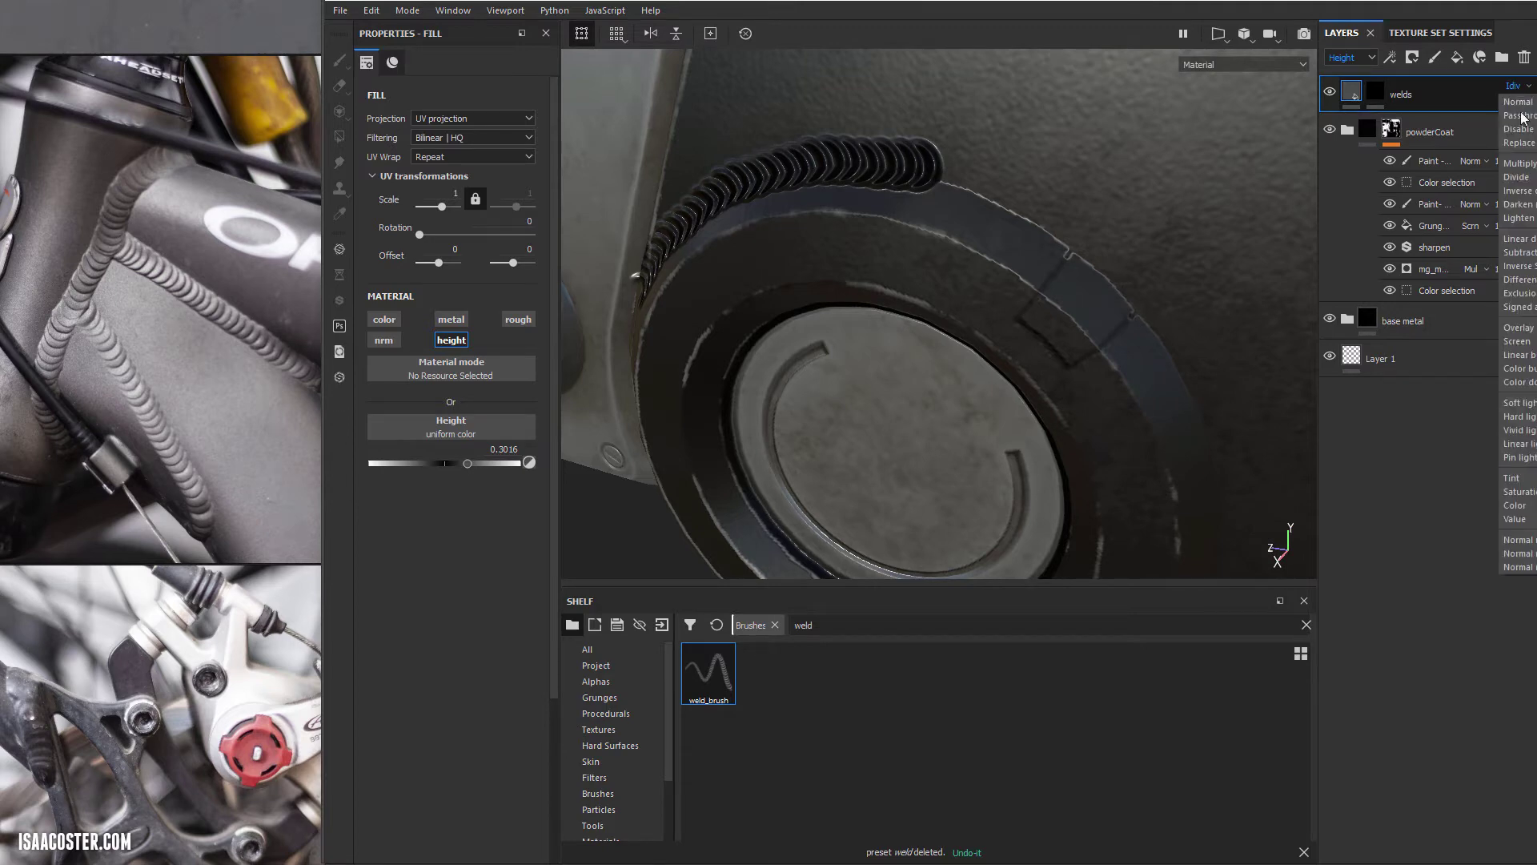
Step: Lower the welds layer's uniform fill height to 0.0159
{"action": "left_click_drag", "start_coordinate": [869, 340], "coordinate": [976, 288], "text": "alt"}
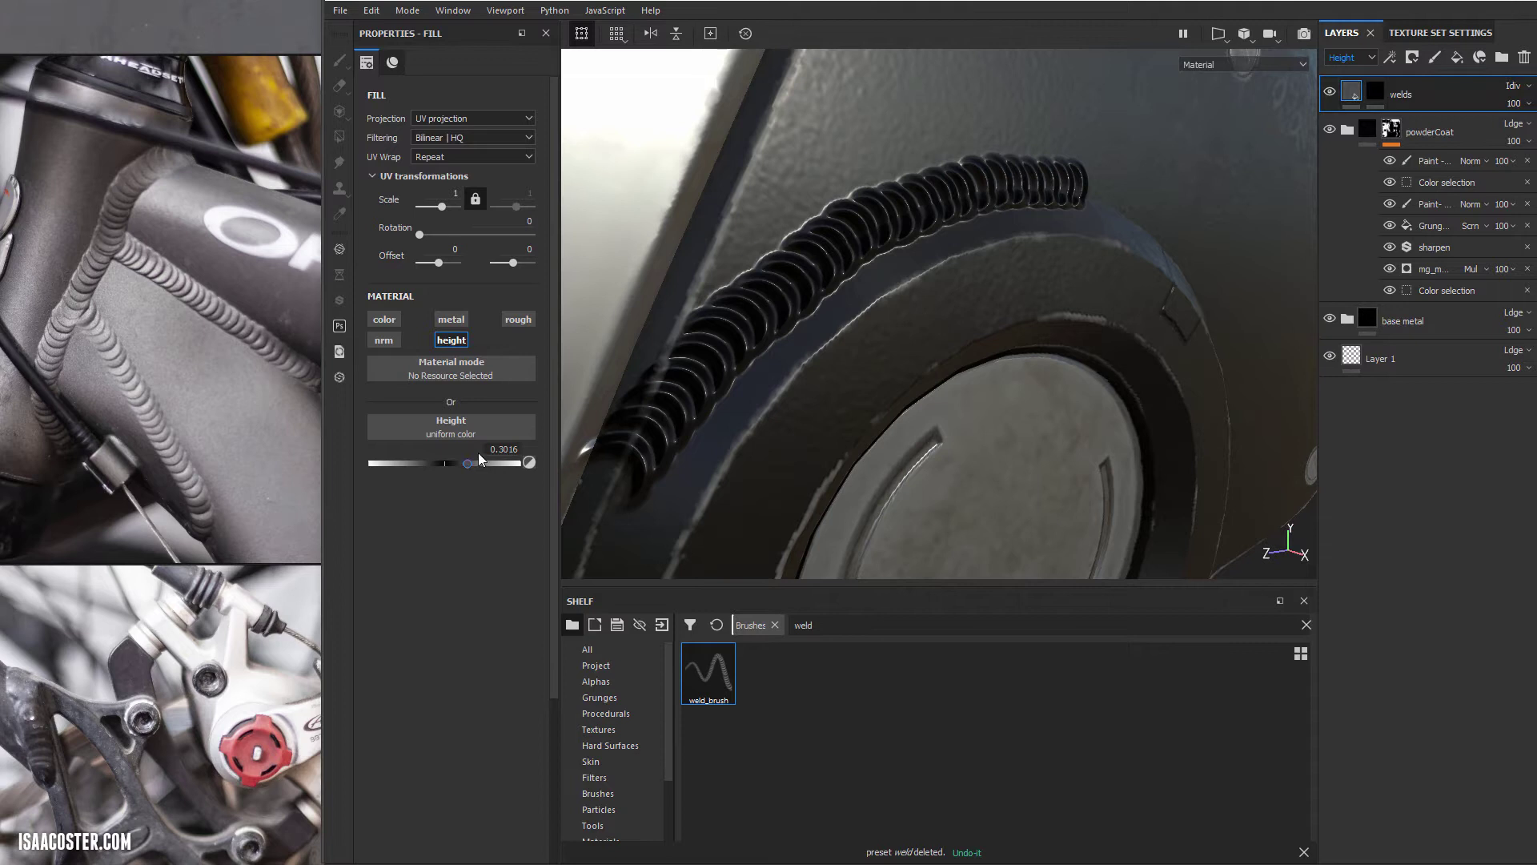
{"action": "mouse_move", "coordinate": [458, 463]}
{"action": "left_mouse_down"}
{"action": "mouse_move", "coordinate": [431, 461]}
{"action": "mouse_move", "coordinate": [445, 462]}
{"action": "left_mouse_up"}
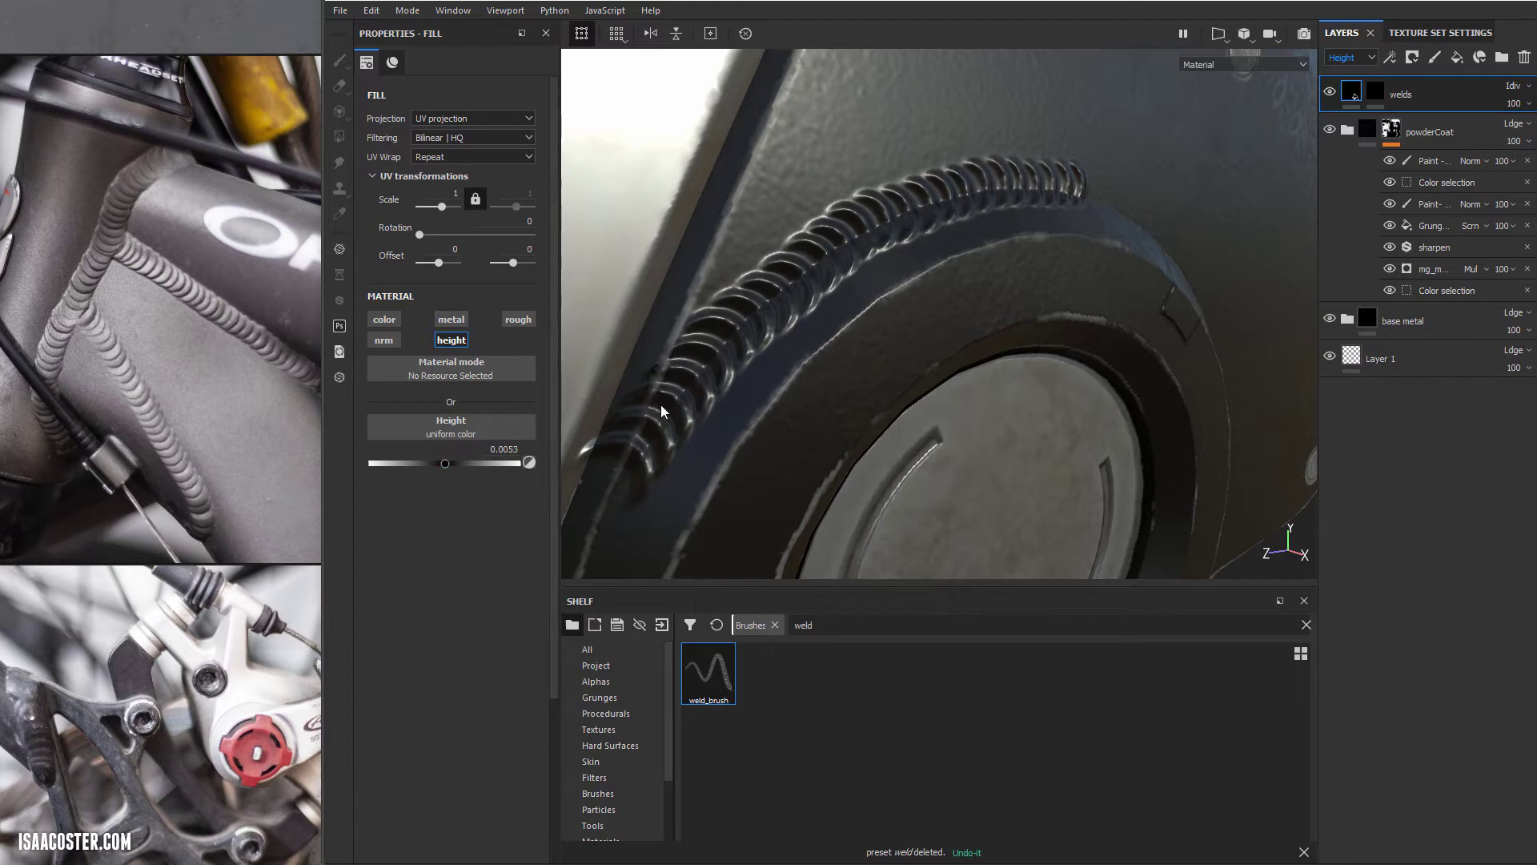
{"action": "left_click_drag", "start_coordinate": [662, 398], "coordinate": [525, 379], "text": "alt"}
{"action": "left_click_drag", "start_coordinate": [449, 465], "coordinate": [446, 467]}
{"action": "mouse_move", "coordinate": [789, 366]}
{"action": "left_mouse_down", "text": "alt"}
{"action": "mouse_move", "coordinate": [752, 343]}
{"action": "mouse_move", "coordinate": [760, 384]}
{"action": "mouse_move", "coordinate": [770, 231]}
{"action": "mouse_move", "coordinate": [836, 208]}
{"action": "mouse_move", "coordinate": [817, 178]}
{"action": "mouse_move", "coordinate": [884, 153]}
{"action": "mouse_move", "coordinate": [1058, 192]}
{"action": "mouse_move", "coordinate": [937, 240]}
{"action": "mouse_move", "coordinate": [945, 297]}
{"action": "mouse_move", "coordinate": [961, 288]}
{"action": "left_mouse_up", "text": "alt"}
Step: Clear the welds layer's mask and turn on lazy mouse for the weld brush with a distance of 8
{"action": "left_click", "coordinate": [1375, 91]}
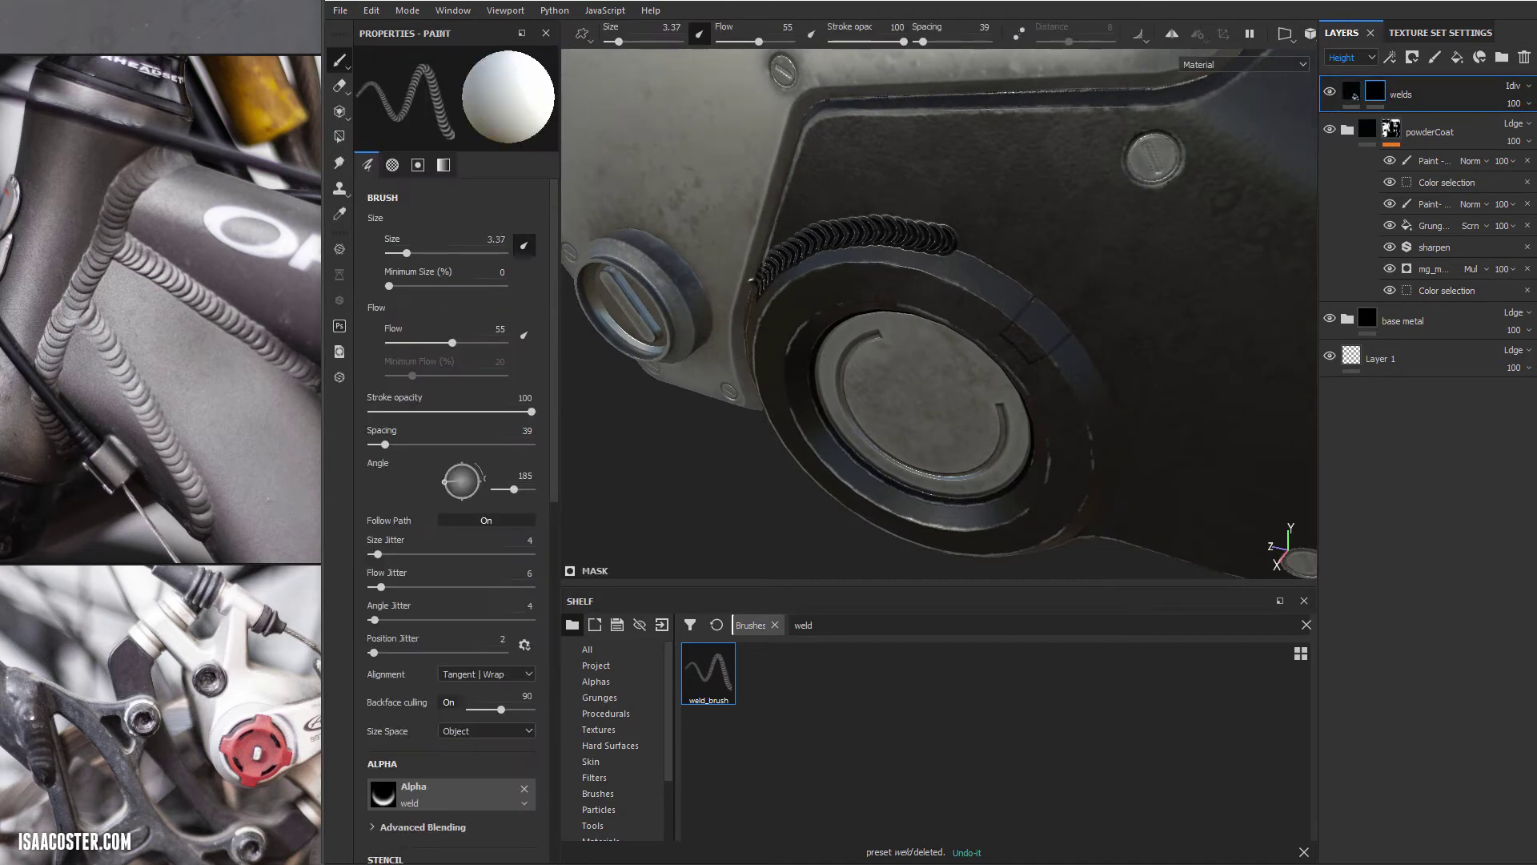
{"action": "right_click", "coordinate": [1375, 91]}
{"action": "left_click", "coordinate": [1419, 117]}
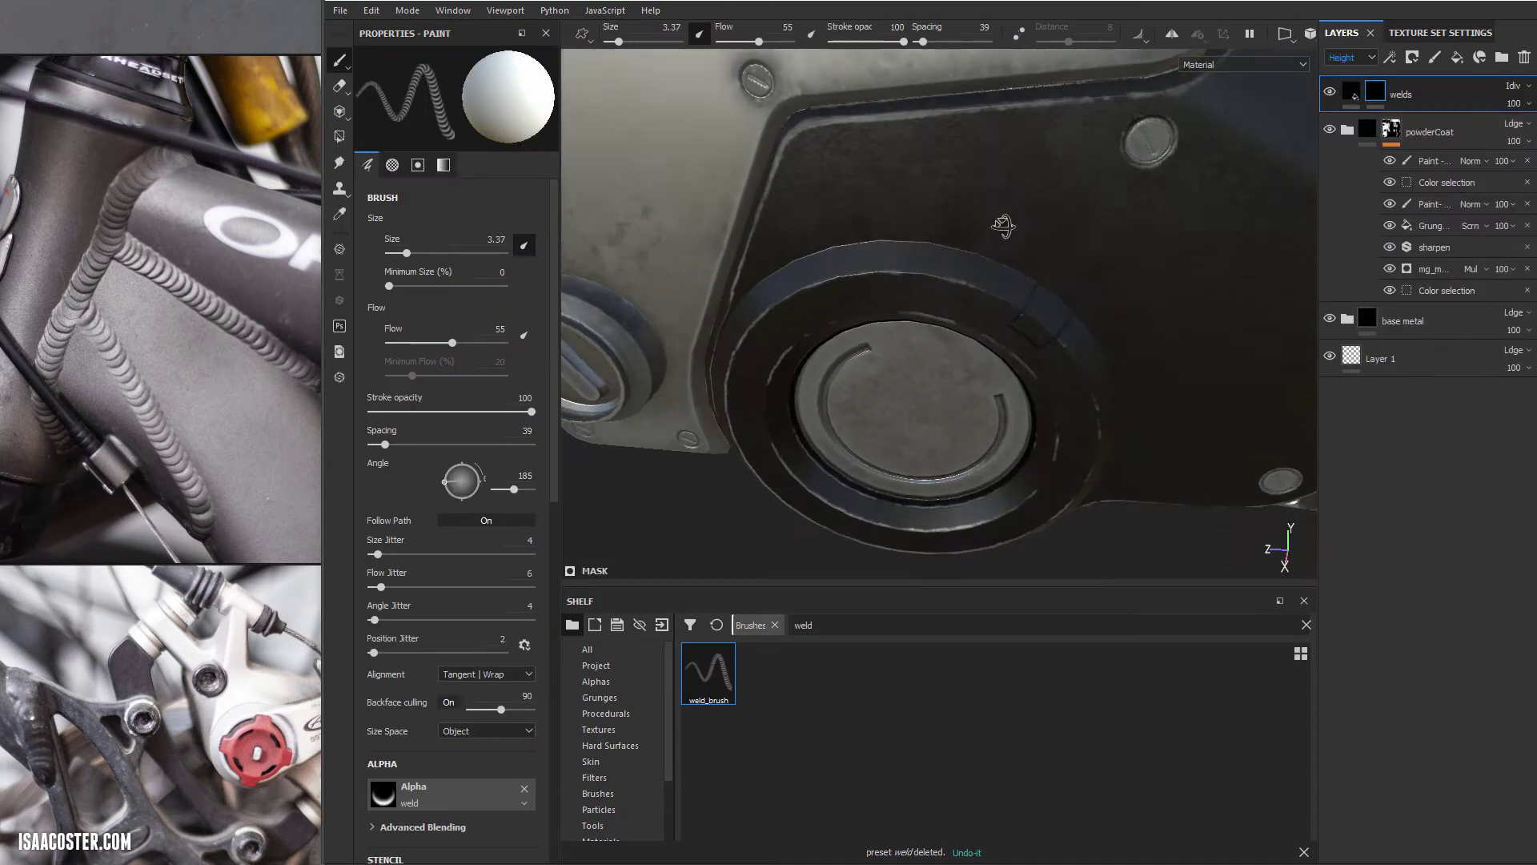
{"action": "mouse_move", "coordinate": [1003, 225]}
{"action": "left_mouse_down", "text": "alt"}
{"action": "mouse_move", "coordinate": [802, 160]}
{"action": "mouse_move", "coordinate": [812, 184]}
{"action": "mouse_move", "coordinate": [936, 172]}
{"action": "mouse_move", "coordinate": [1112, 245]}
{"action": "mouse_move", "coordinate": [1137, 276]}
{"action": "left_mouse_up", "text": "alt"}
{"action": "left_click", "coordinate": [1024, 36]}
Step: Try a curved weld stroke on the dark housing above the round ring and undo it
{"action": "mouse_move", "coordinate": [1166, 337]}
{"action": "left_mouse_down", "text": "alt"}
{"action": "mouse_move", "coordinate": [1139, 294]}
{"action": "mouse_move", "coordinate": [1142, 235]}
{"action": "left_mouse_up", "text": "alt"}
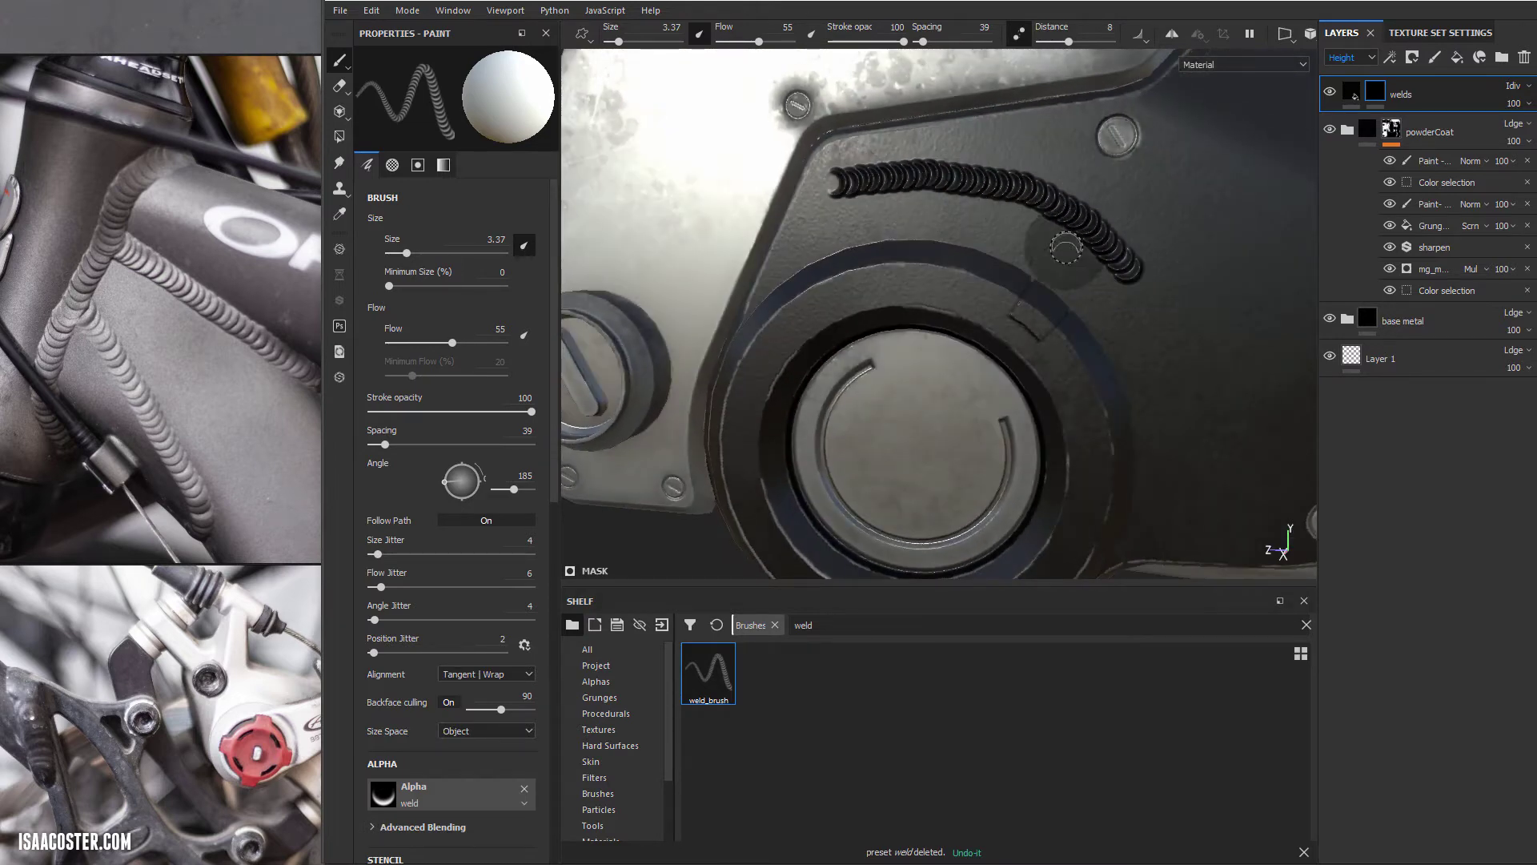
{"action": "left_click_drag", "start_coordinate": [929, 260], "coordinate": [995, 296], "text": "alt"}
{"action": "key", "text": "ctrl+z"}
{"action": "key", "text": "ctrl+z"}
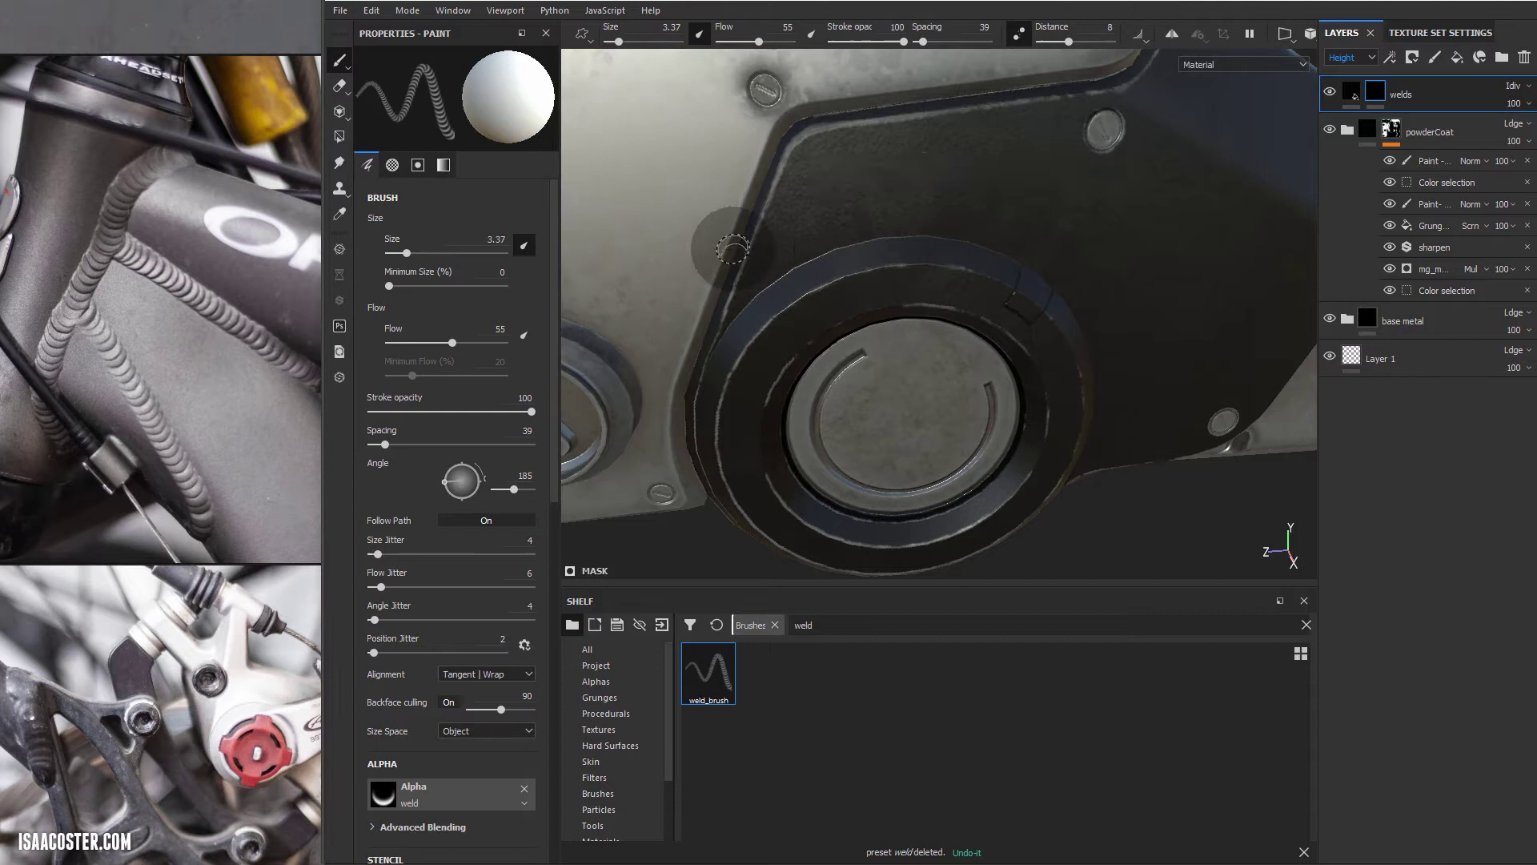
Step: Reduce the weld brush size to 1.44 and paint a bead along the ring's upper-left seam with the dark housing
{"action": "left_click_drag", "start_coordinate": [737, 240], "coordinate": [796, 186], "text": "alt"}
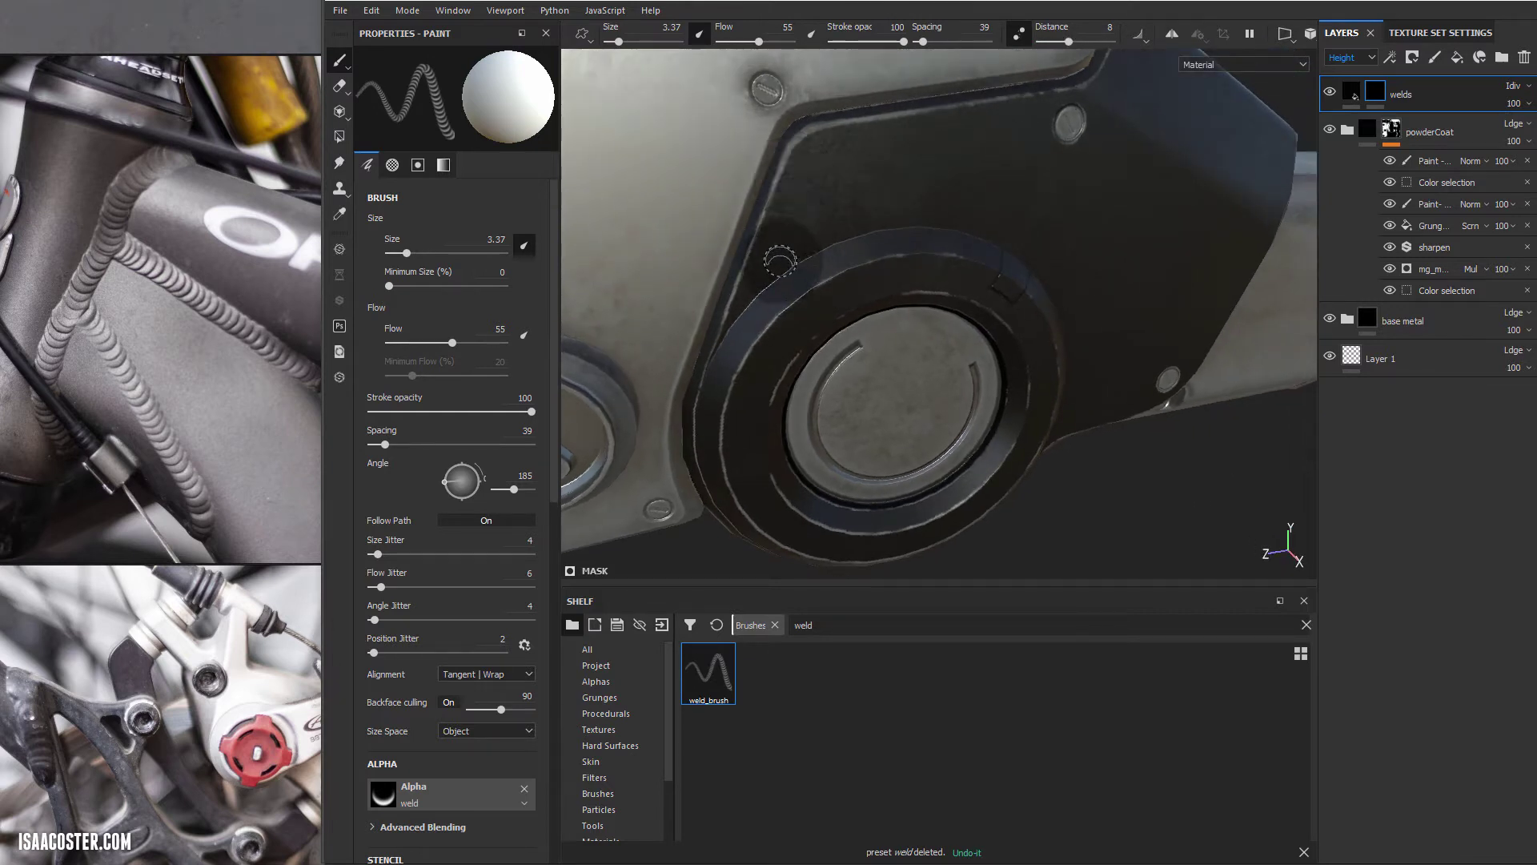
{"action": "key", "text": "bracketleft"}
{"action": "key", "text": "bracketleft"}
{"action": "mouse_move", "coordinate": [771, 258]}
{"action": "left_mouse_down", "text": "alt"}
{"action": "mouse_move", "coordinate": [763, 414]}
{"action": "mouse_move", "coordinate": [733, 378]}
{"action": "left_mouse_up", "text": "alt"}
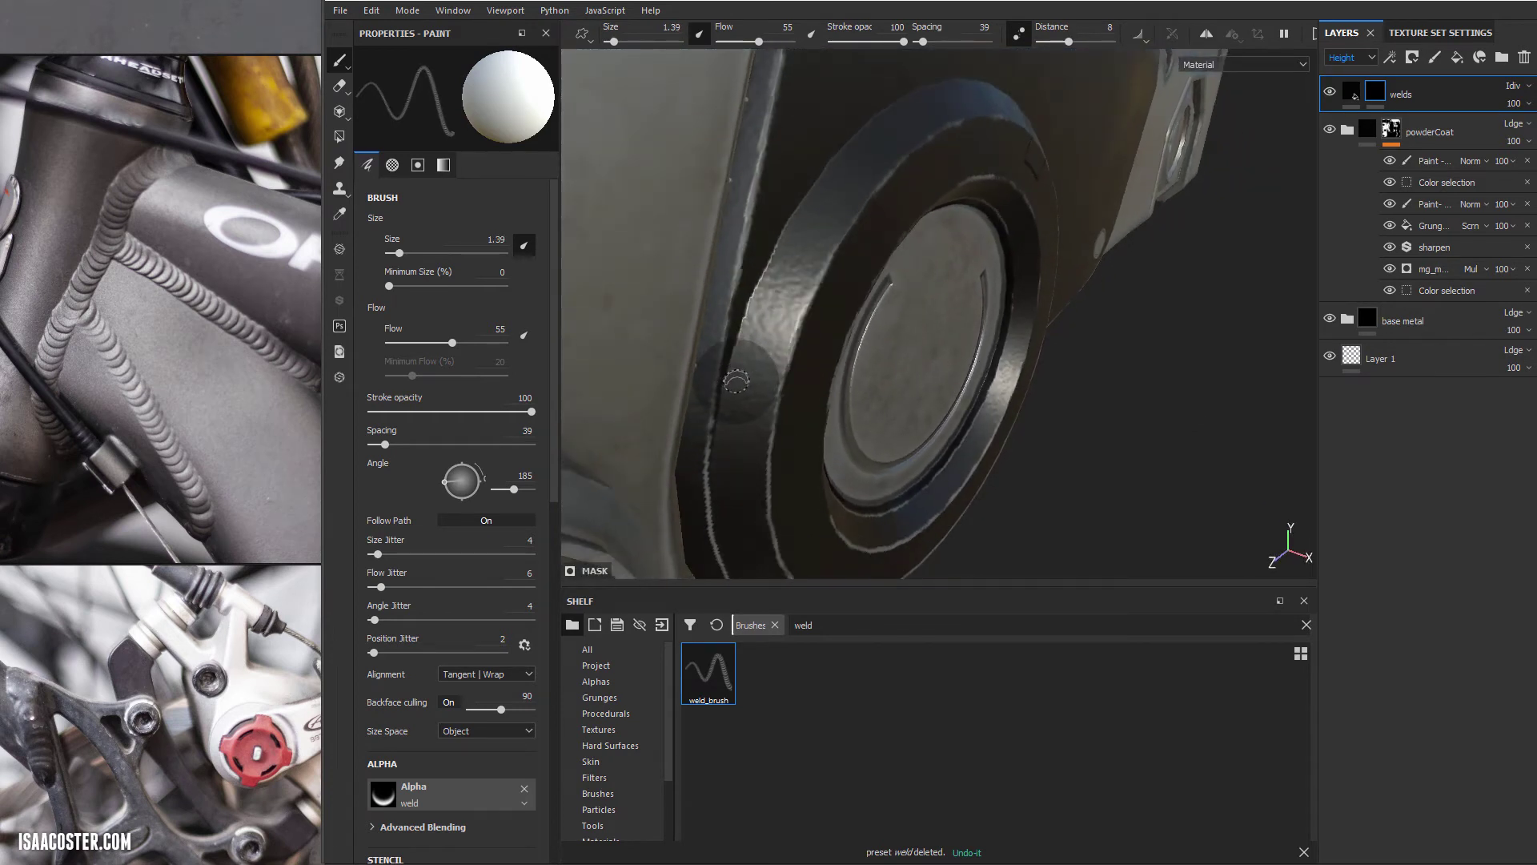
{"action": "left_click_drag", "start_coordinate": [735, 381], "coordinate": [719, 389], "text": "alt"}
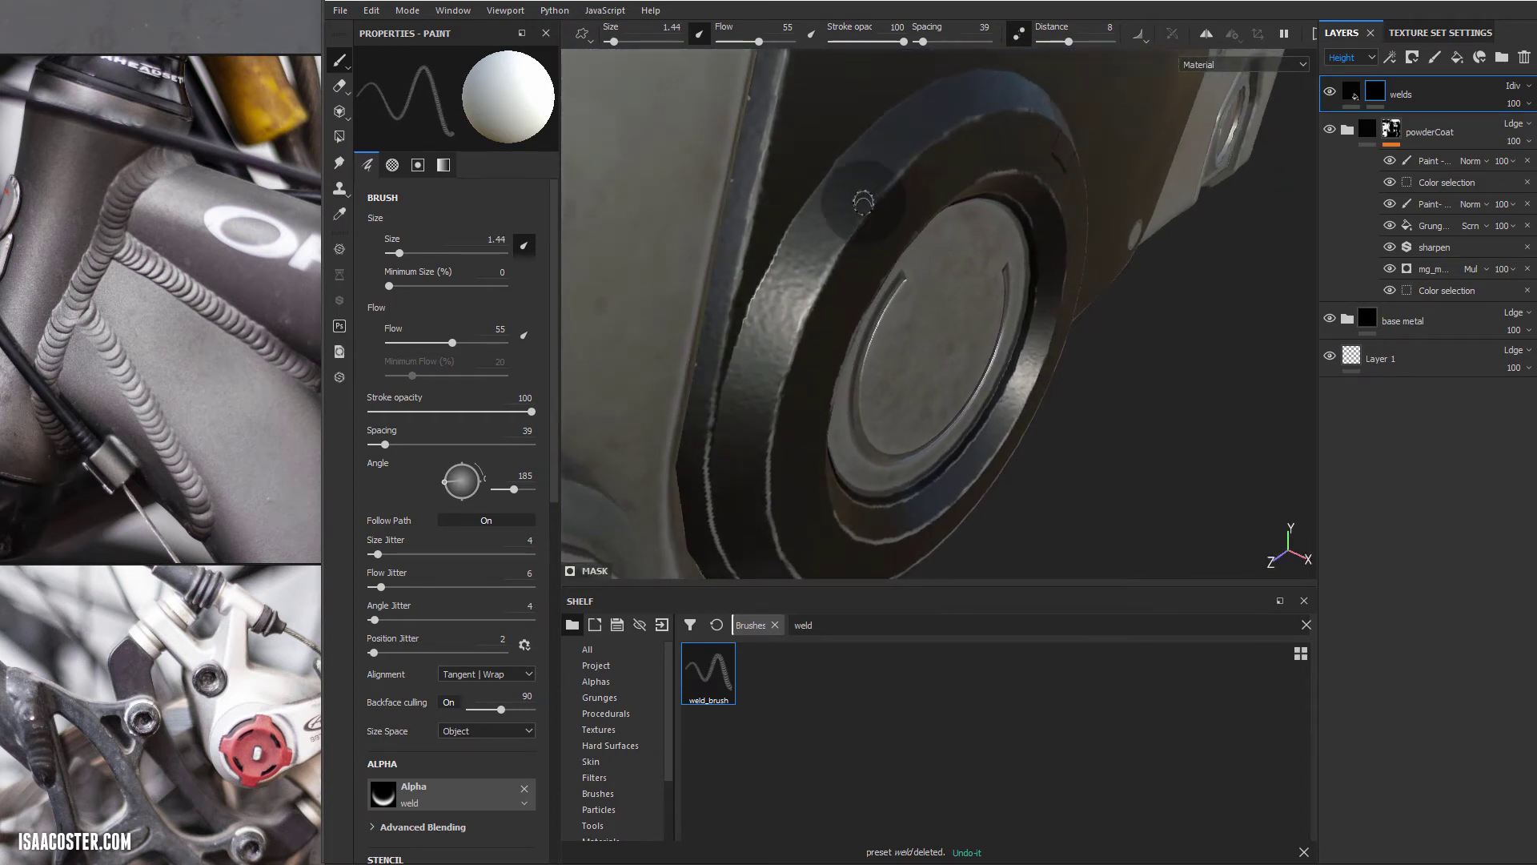
{"action": "right_click_drag", "start_coordinate": [881, 150], "coordinate": [831, 95], "text": "alt"}
{"action": "left_click_drag", "start_coordinate": [831, 95], "coordinate": [846, 141], "text": "alt"}
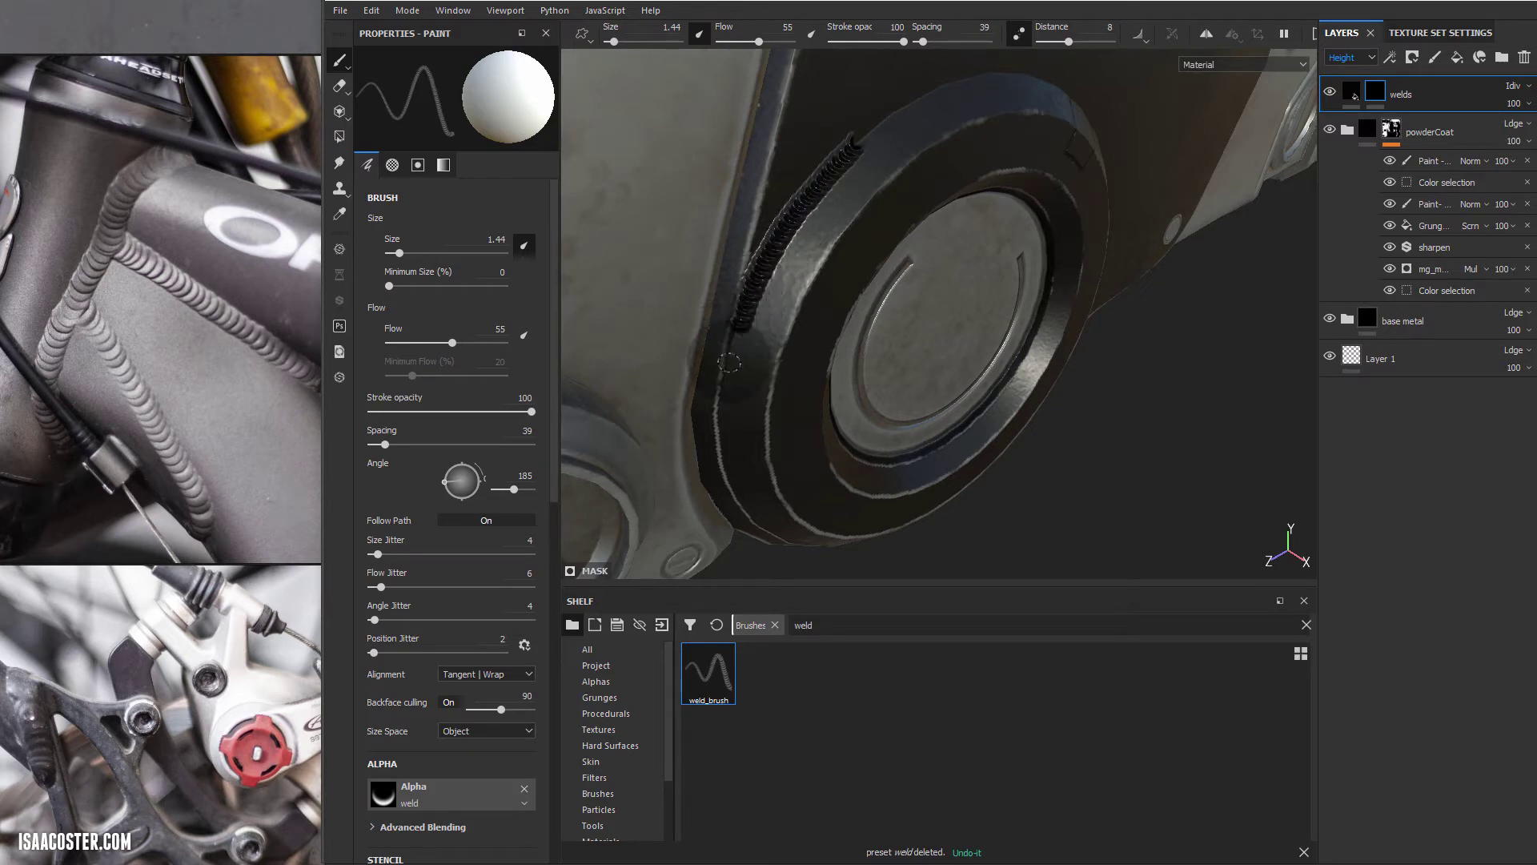
Step: Examine the small weld bead up close from several angles, in both the material view and the mask view
{"action": "left_click_drag", "start_coordinate": [697, 377], "coordinate": [993, 353], "text": "alt"}
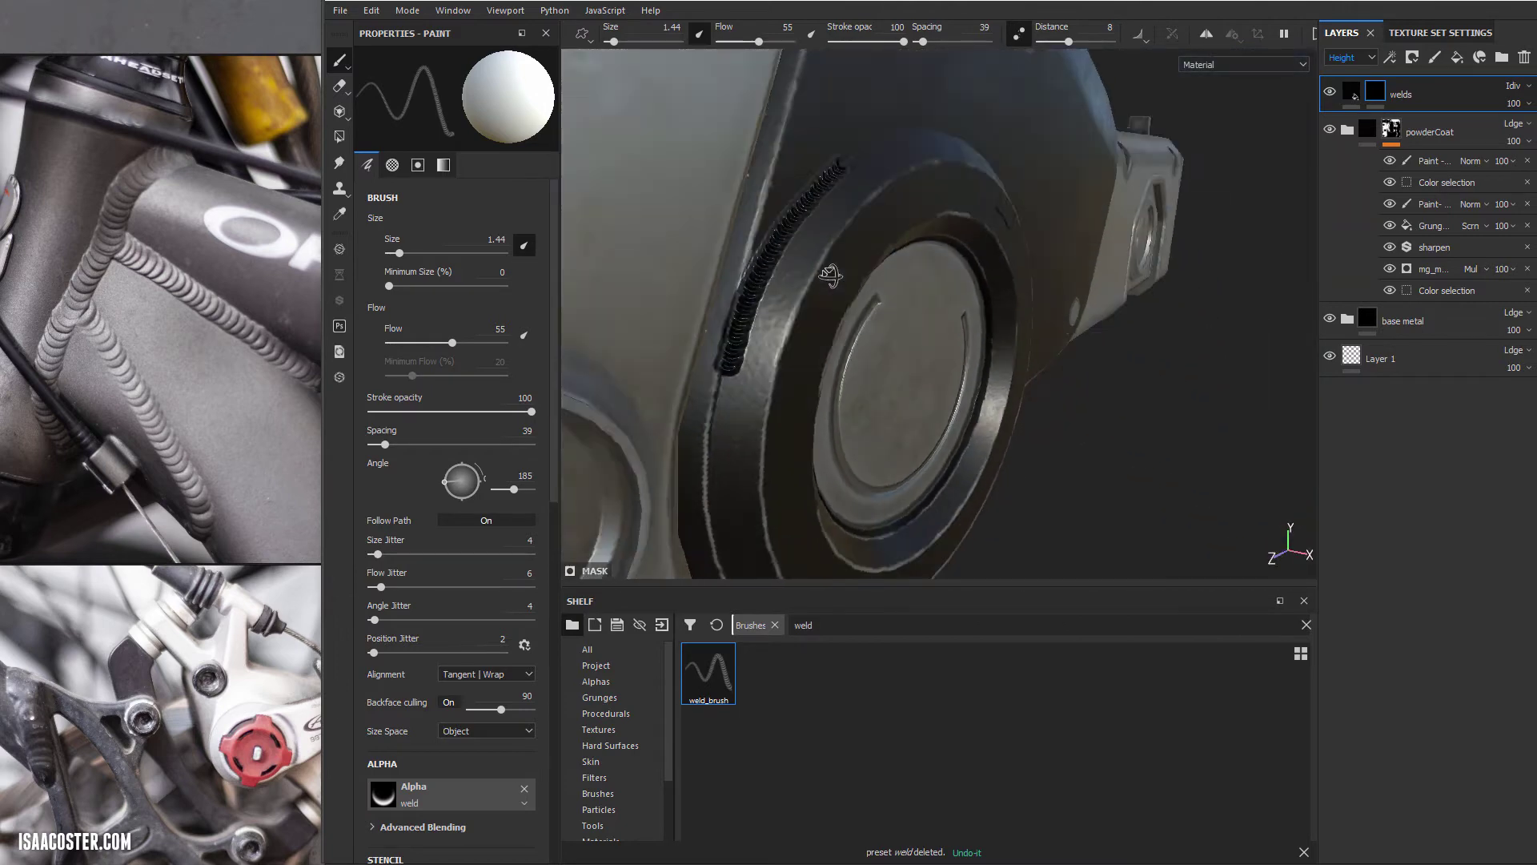
{"action": "right_click_drag", "start_coordinate": [993, 352], "coordinate": [1401, 136], "text": "alt"}
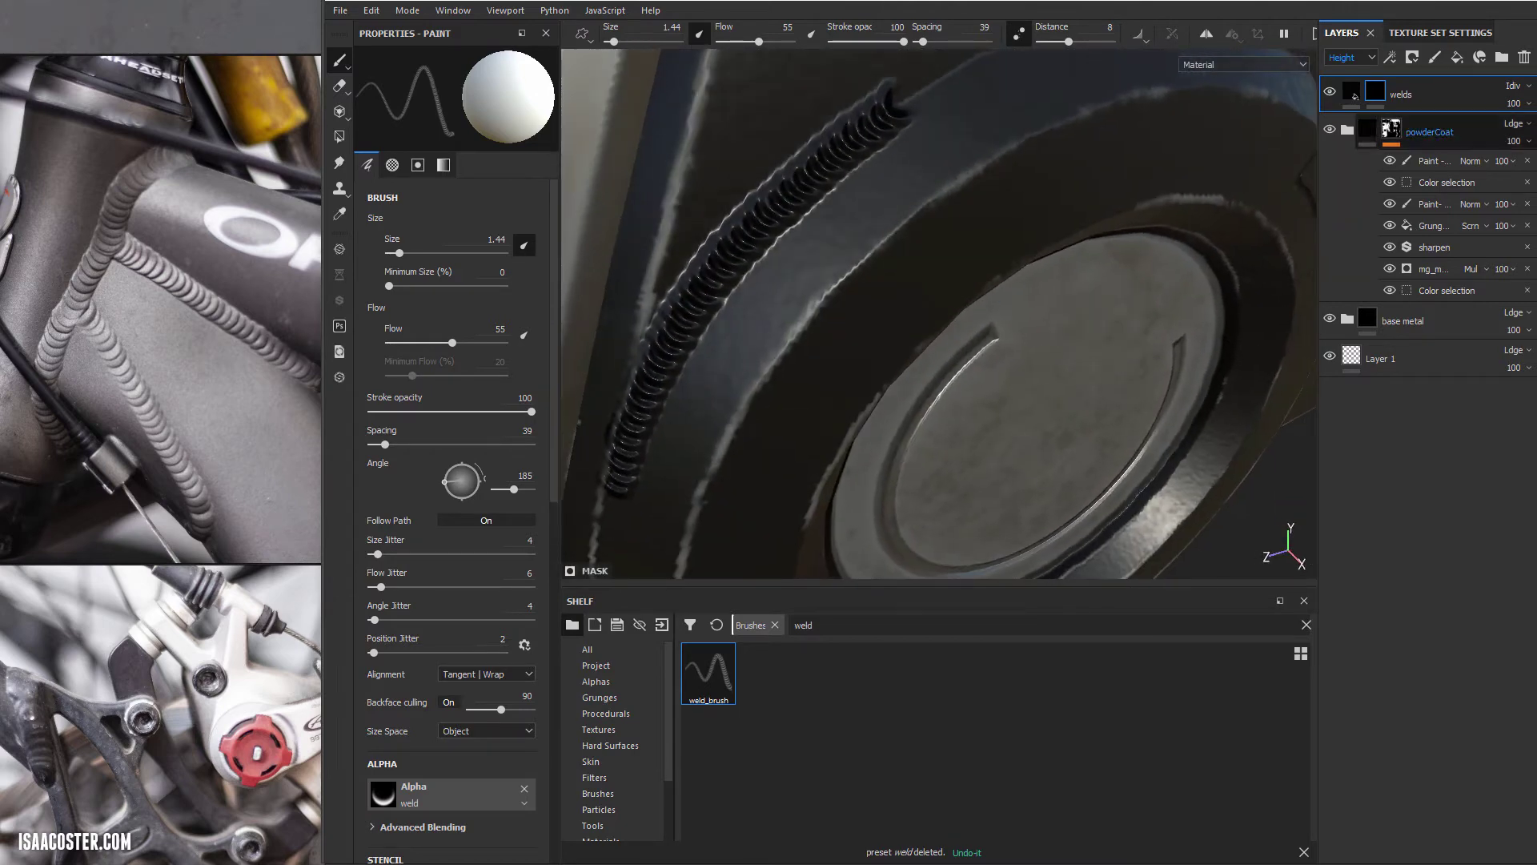
{"action": "left_click", "coordinate": [1513, 87]}
{"action": "left_click_drag", "start_coordinate": [1171, 144], "coordinate": [1444, 109], "text": "alt"}
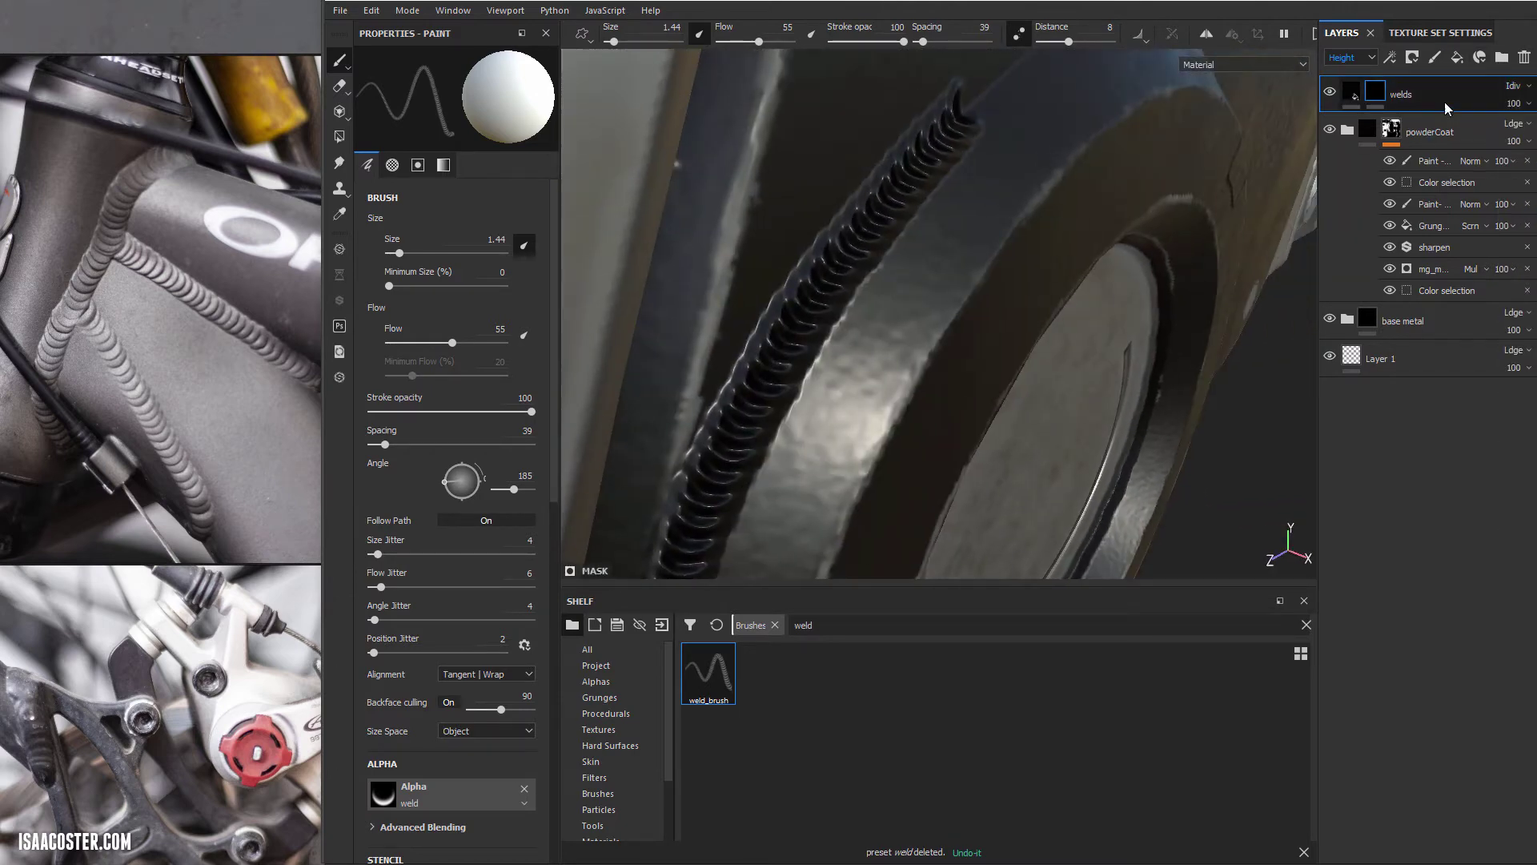
{"action": "left_click", "coordinate": [1371, 100], "text": "alt"}
{"action": "left_click_drag", "start_coordinate": [1159, 184], "coordinate": [1179, 148], "text": "alt"}
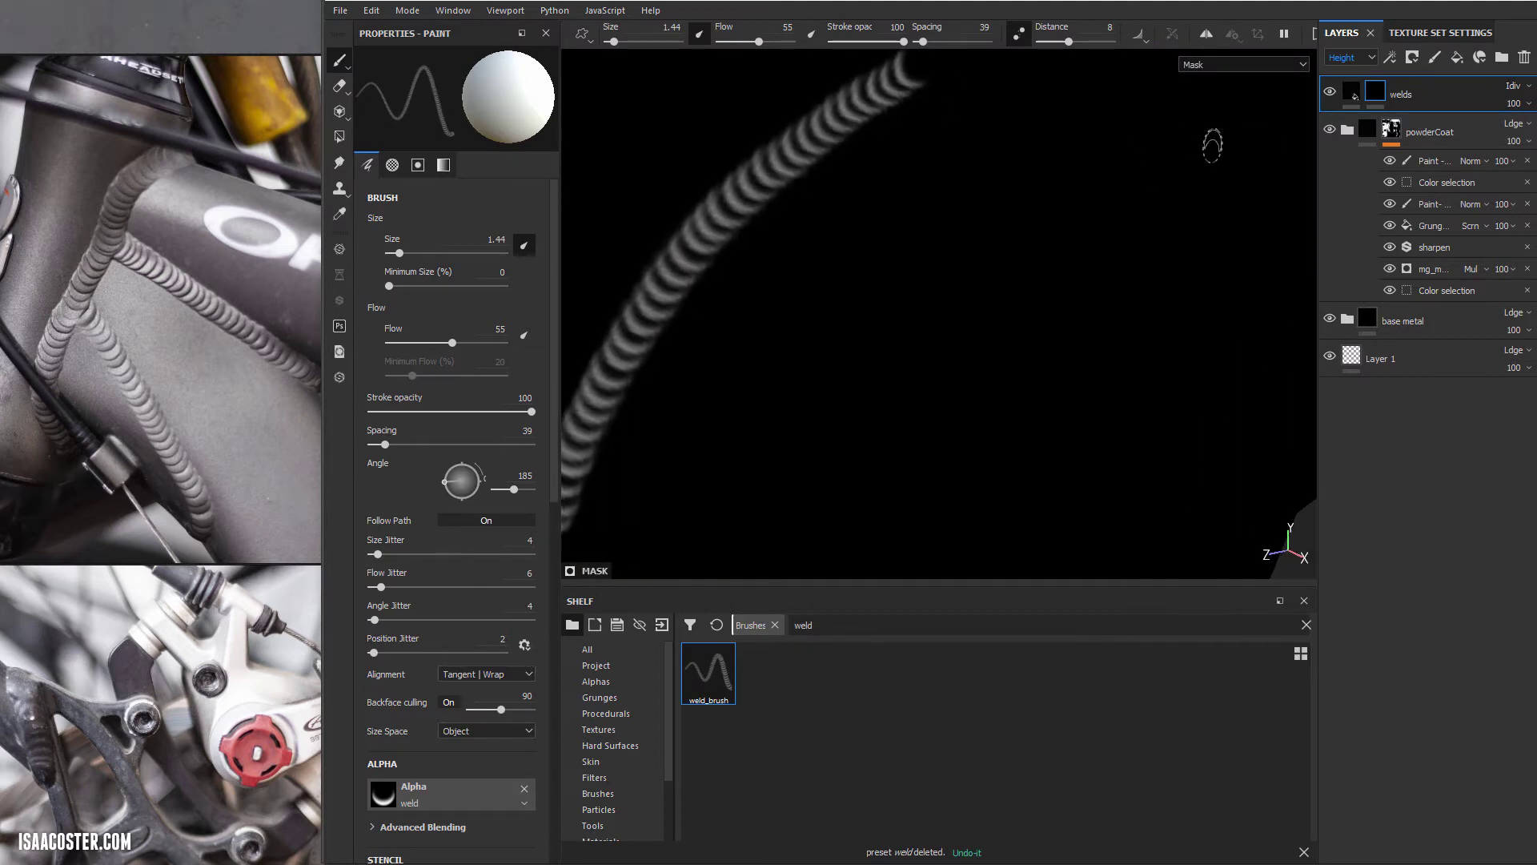
{"action": "key", "text": "m"}
{"action": "left_click_drag", "start_coordinate": [971, 137], "coordinate": [817, 196], "text": "alt"}
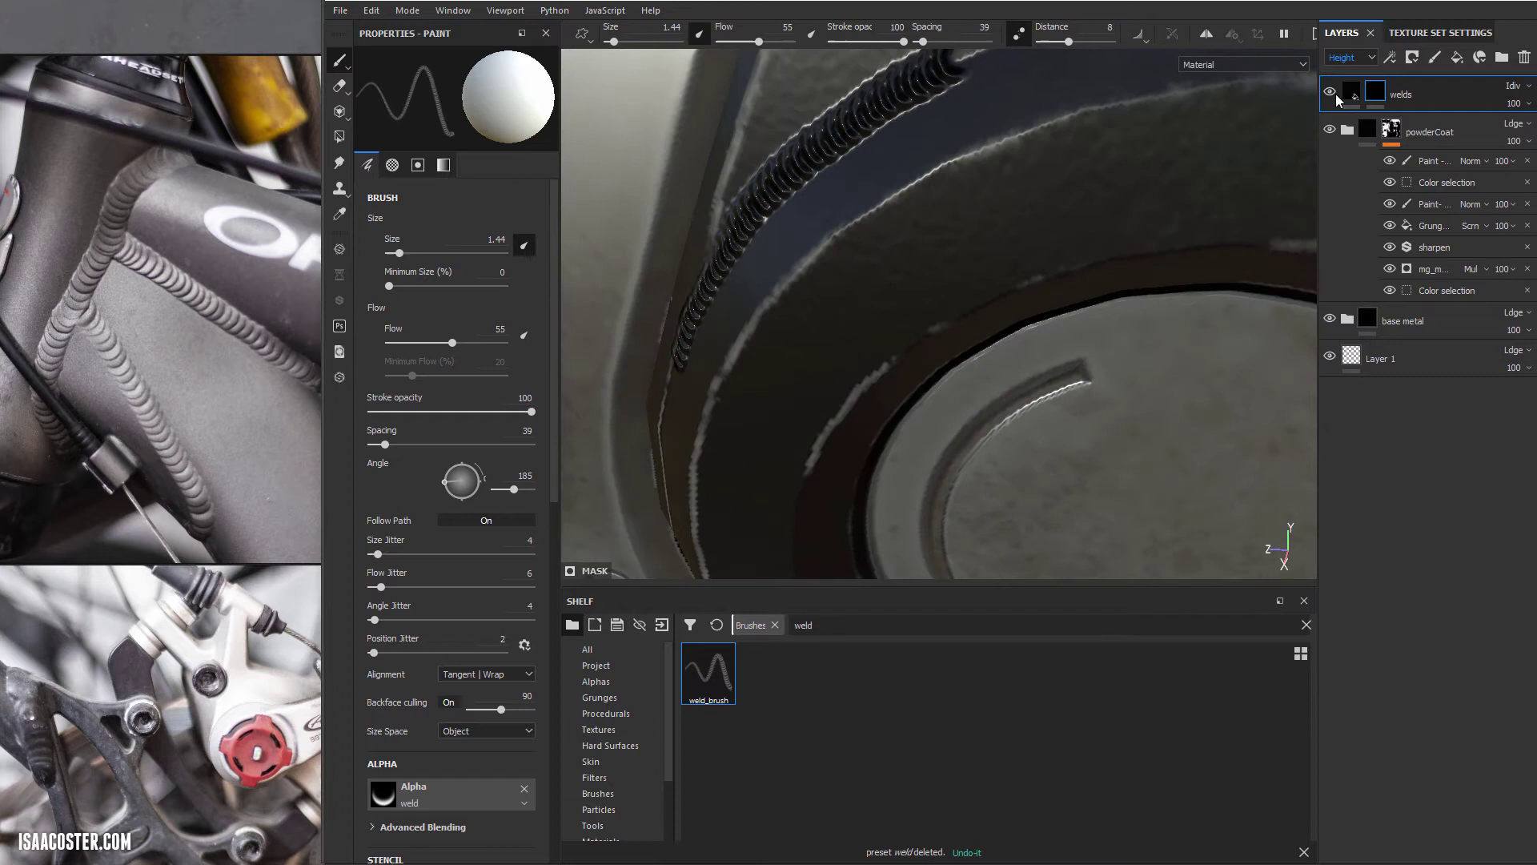
Step: Set the welds layer's uniform fill height to 0.005
{"action": "left_click", "coordinate": [1337, 96]}
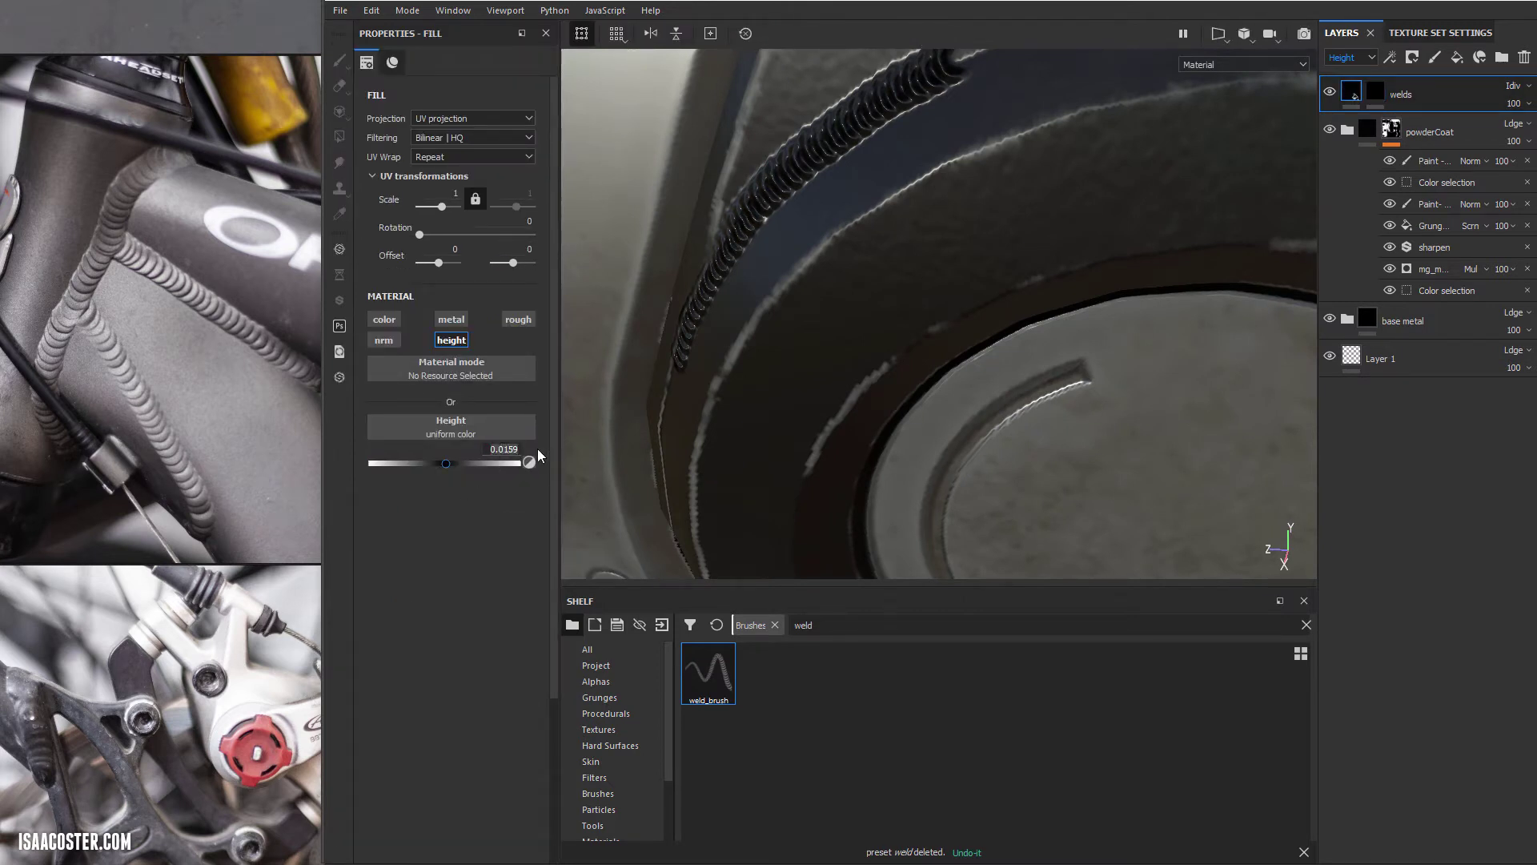
{"action": "type", "text": "0.005"}
{"action": "key", "text": "Return"}
Step: Undo the 0.005 height change and the weld bead painted along the ring's seam
{"action": "left_click_drag", "start_coordinate": [959, 316], "coordinate": [1061, 184], "text": "alt"}
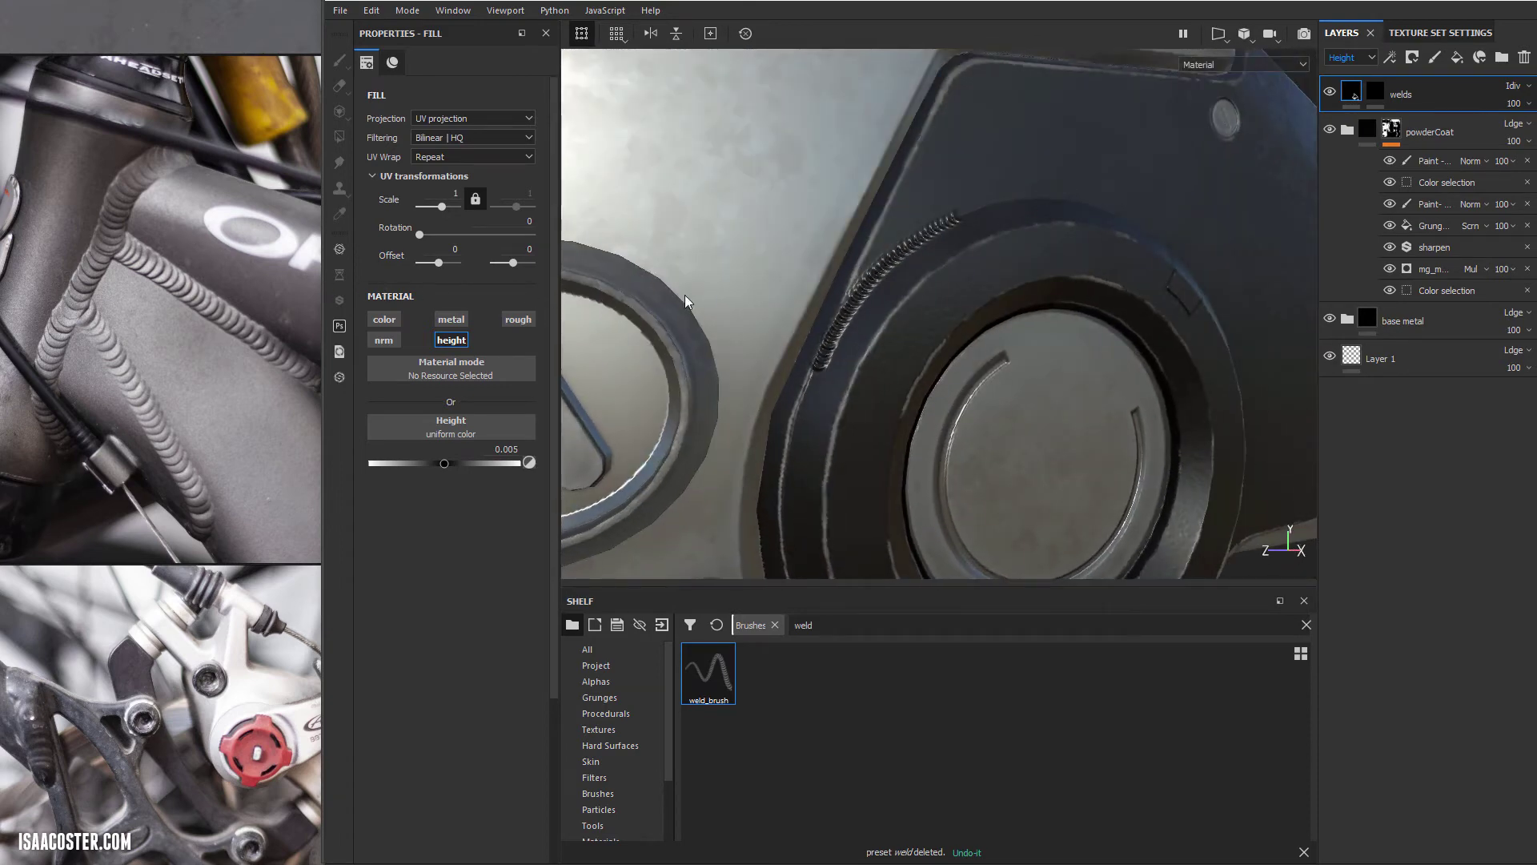
{"action": "key", "text": "ctrl+z"}
{"action": "key", "text": "ctrl+z"}
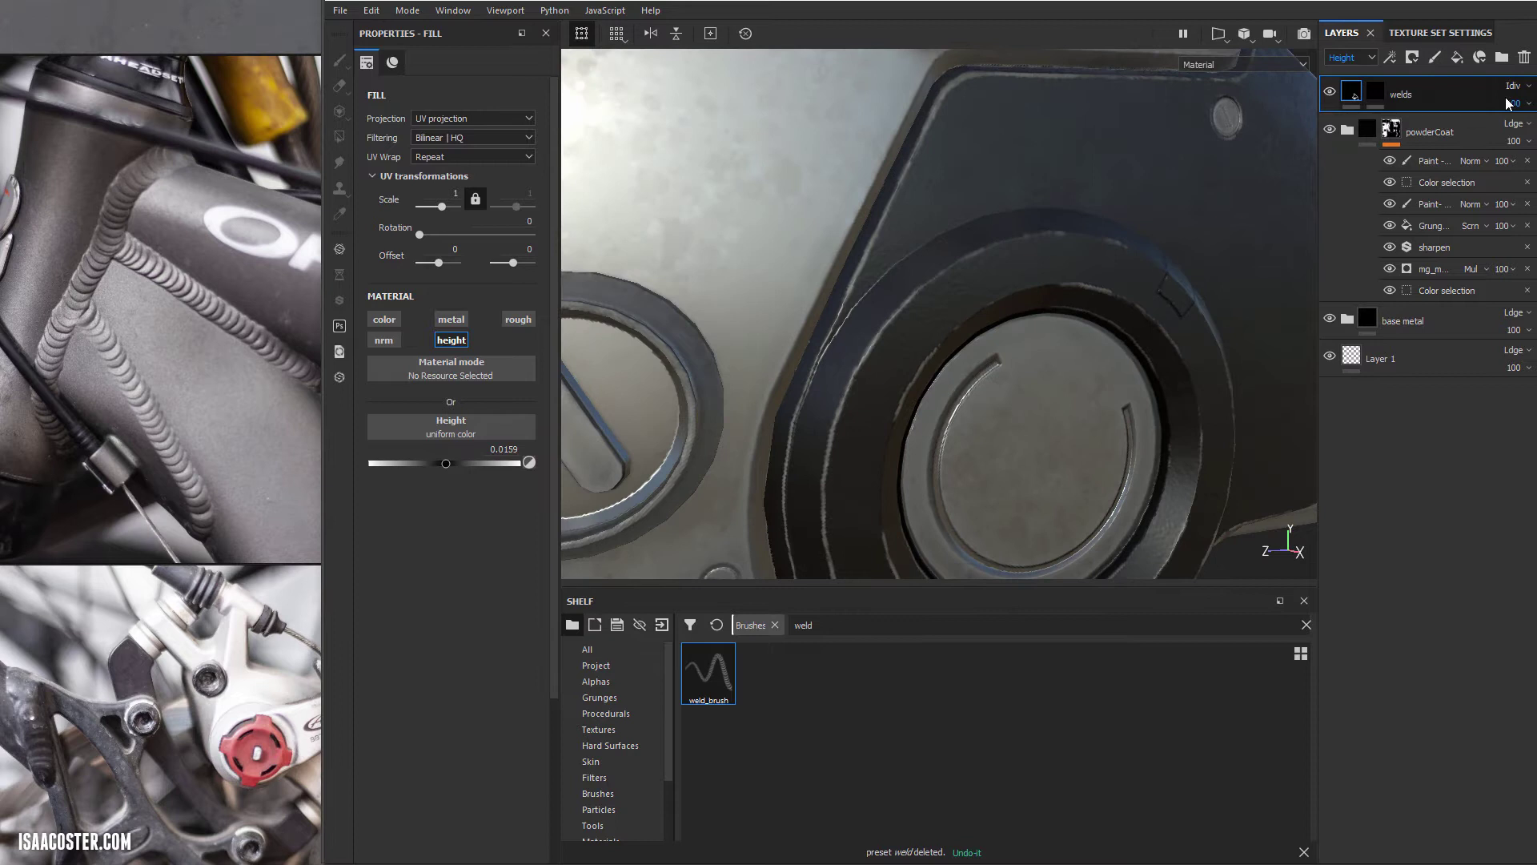
Step: Set the welds layer's Height blending mode to Linear dodge and go back to painting on its mask
{"action": "left_click", "coordinate": [1514, 85]}
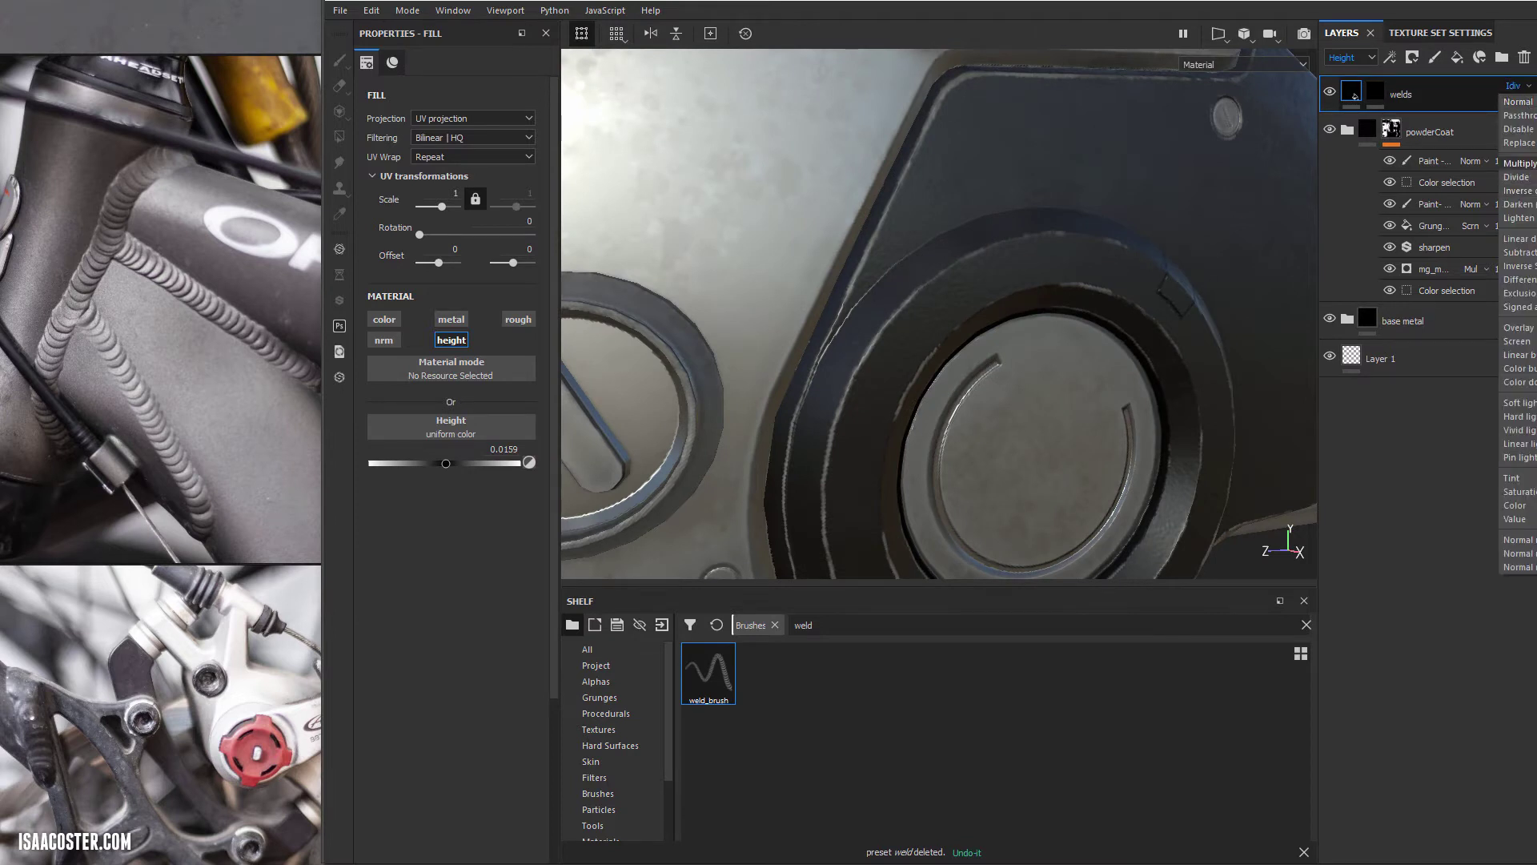
{"action": "left_click", "coordinate": [1513, 239]}
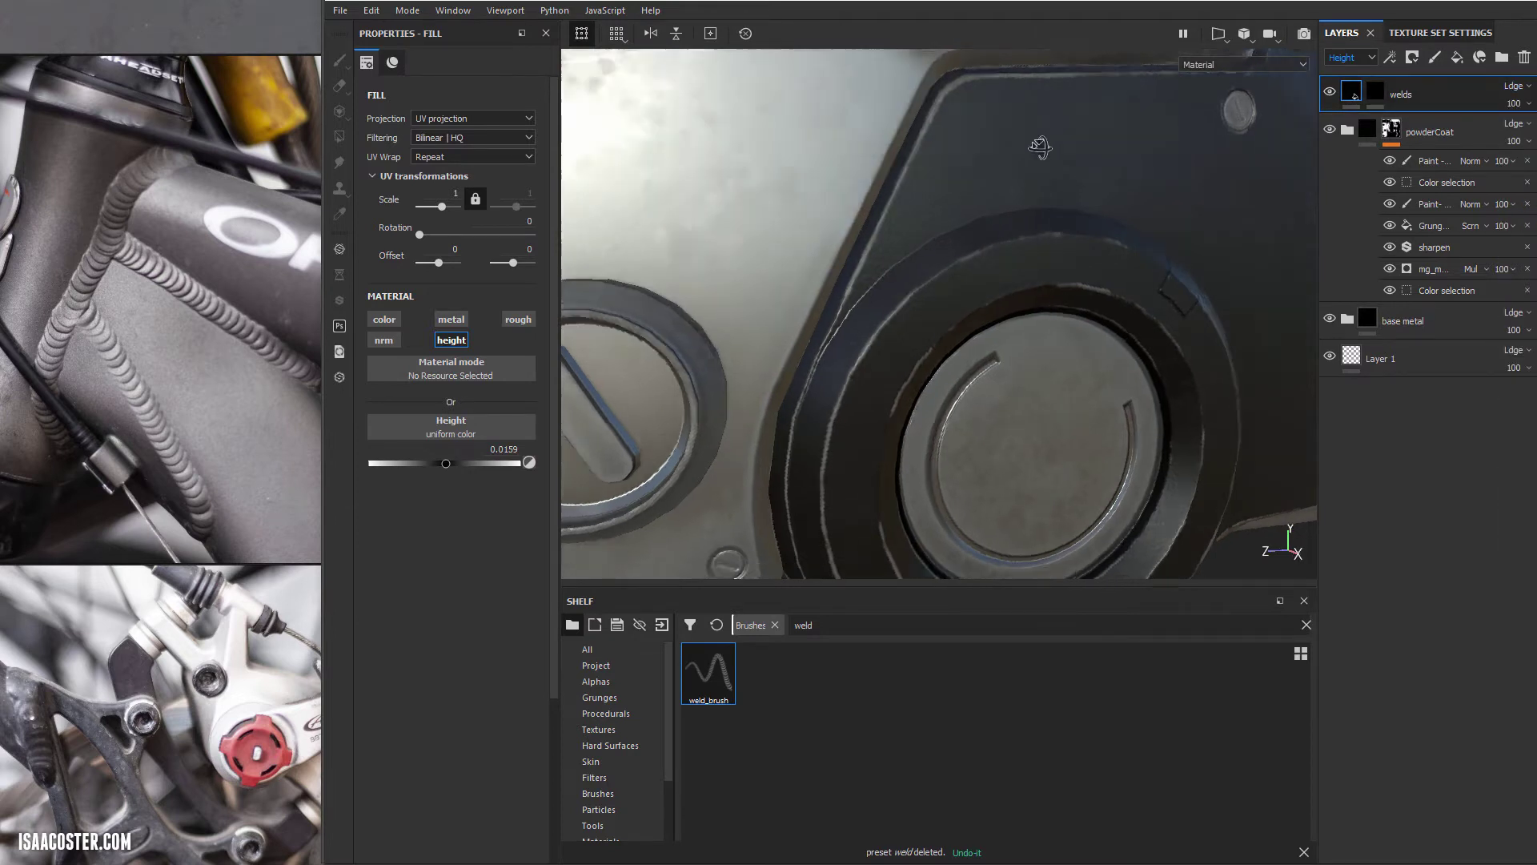
{"action": "key", "text": "1"}
Step: Enlarge the weld brush to 3.17 and paint a short test bead on the dark housing above the ring
{"action": "left_click_drag", "start_coordinate": [999, 200], "coordinate": [949, 195], "text": "alt"}
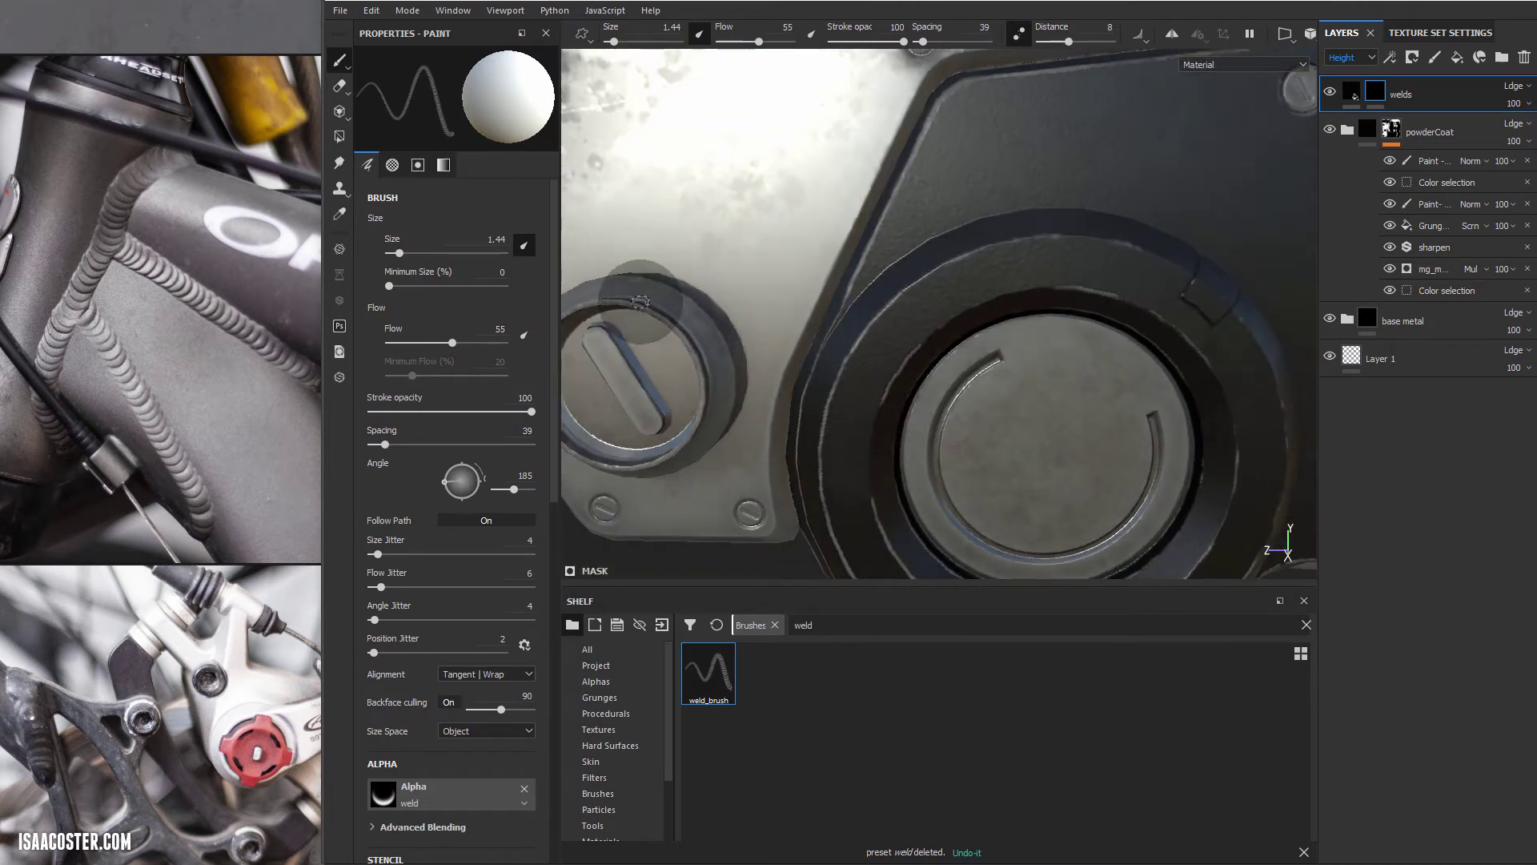
{"action": "right_click_drag", "start_coordinate": [998, 140], "coordinate": [1041, 139], "text": "ctrl"}
{"action": "left_click_drag", "start_coordinate": [1149, 120], "coordinate": [950, 190]}
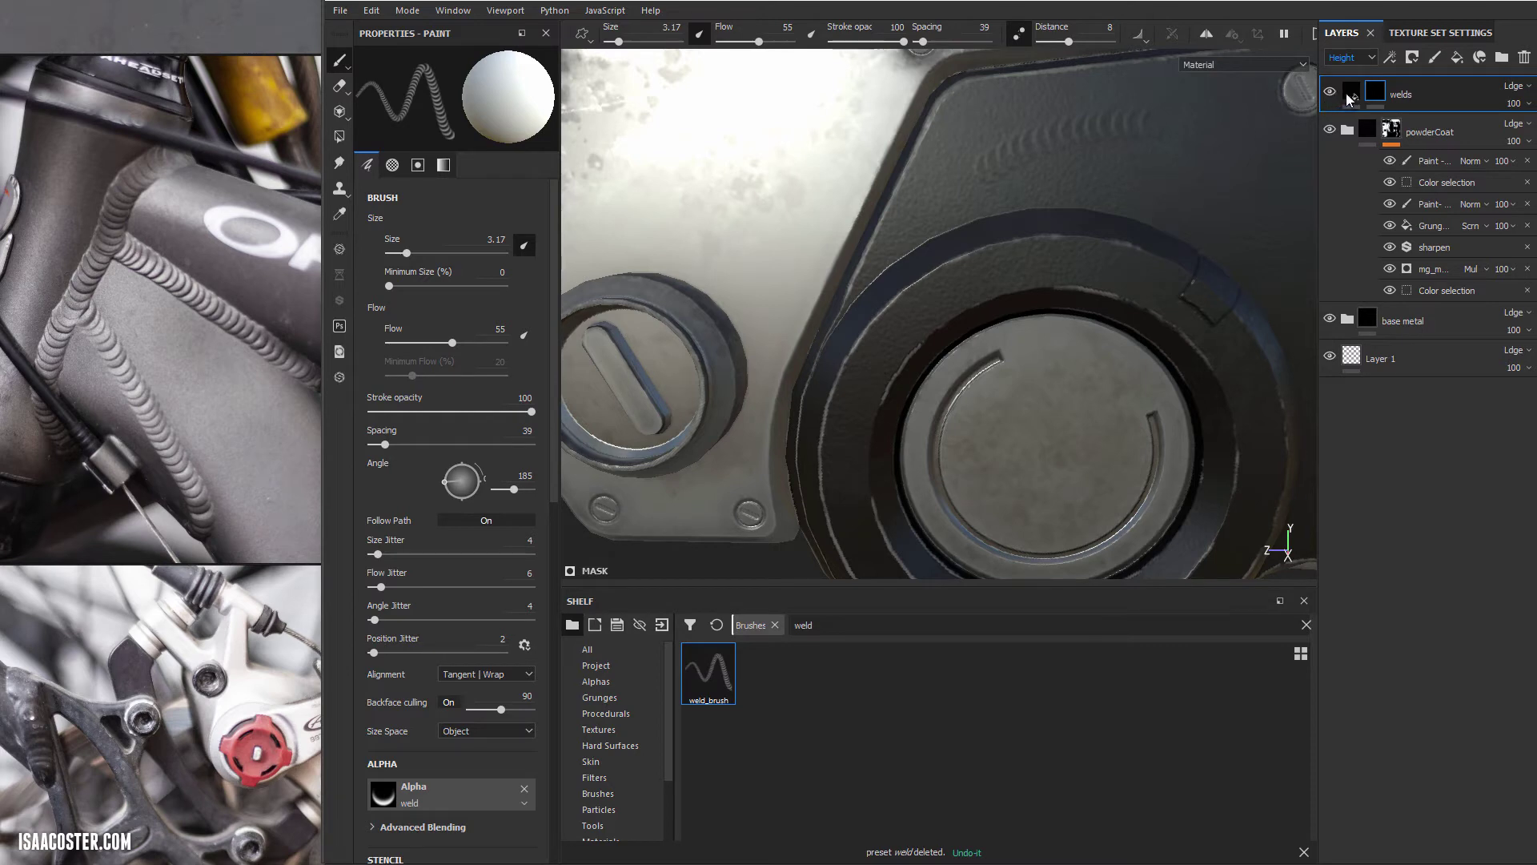
Step: Try a higher uniform fill height on the welds layer and undo it
{"action": "left_click", "coordinate": [1350, 95]}
{"action": "left_click_drag", "start_coordinate": [446, 463], "coordinate": [454, 469]}
{"action": "left_click_drag", "start_coordinate": [905, 312], "coordinate": [940, 242], "text": "alt"}
{"action": "key", "text": "ctrl+z"}
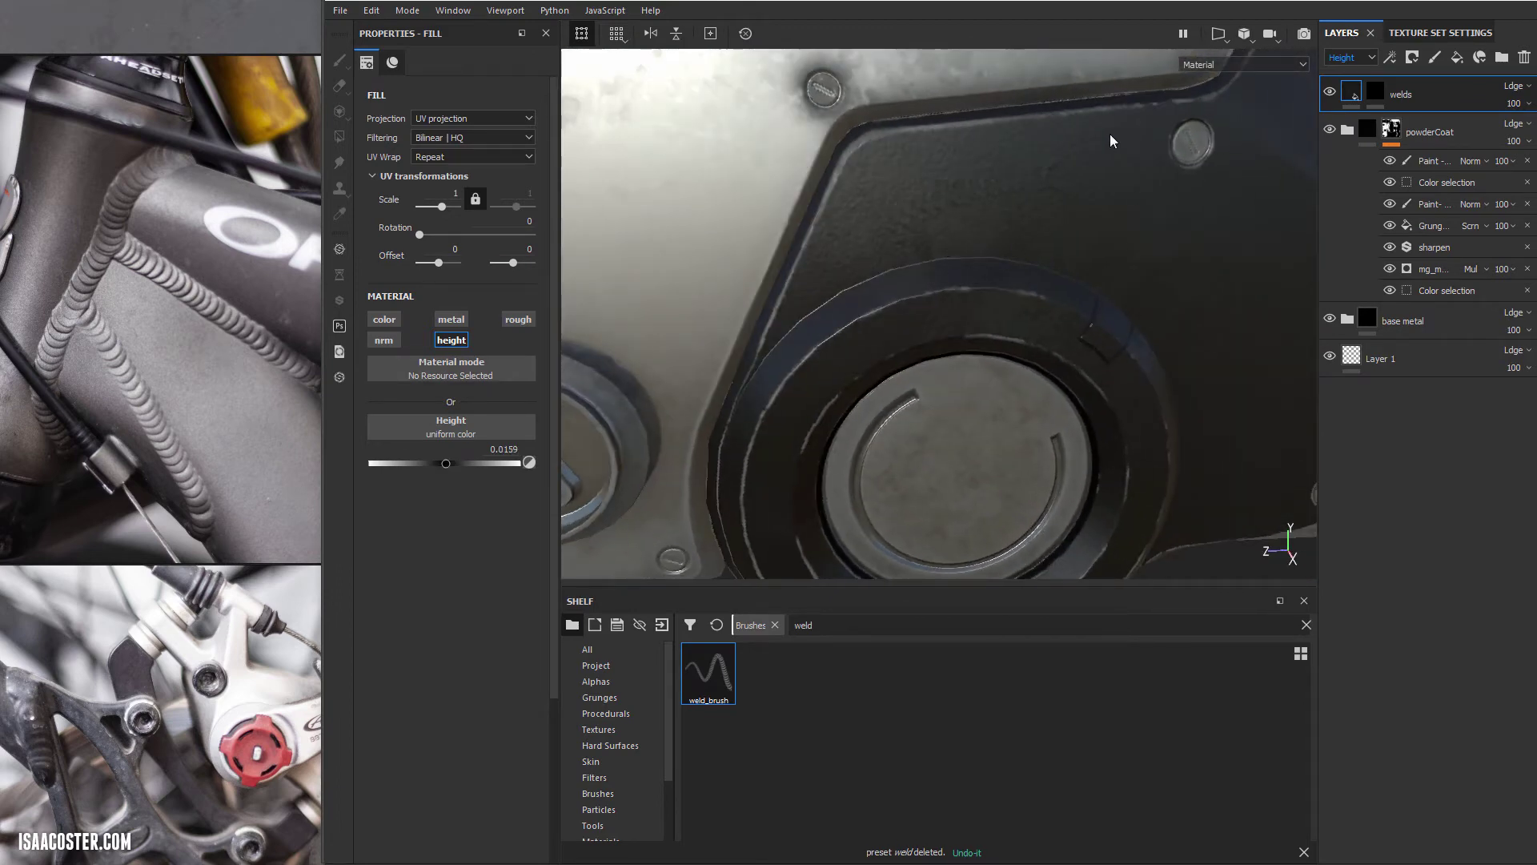
{"action": "left_click", "coordinate": [1374, 90]}
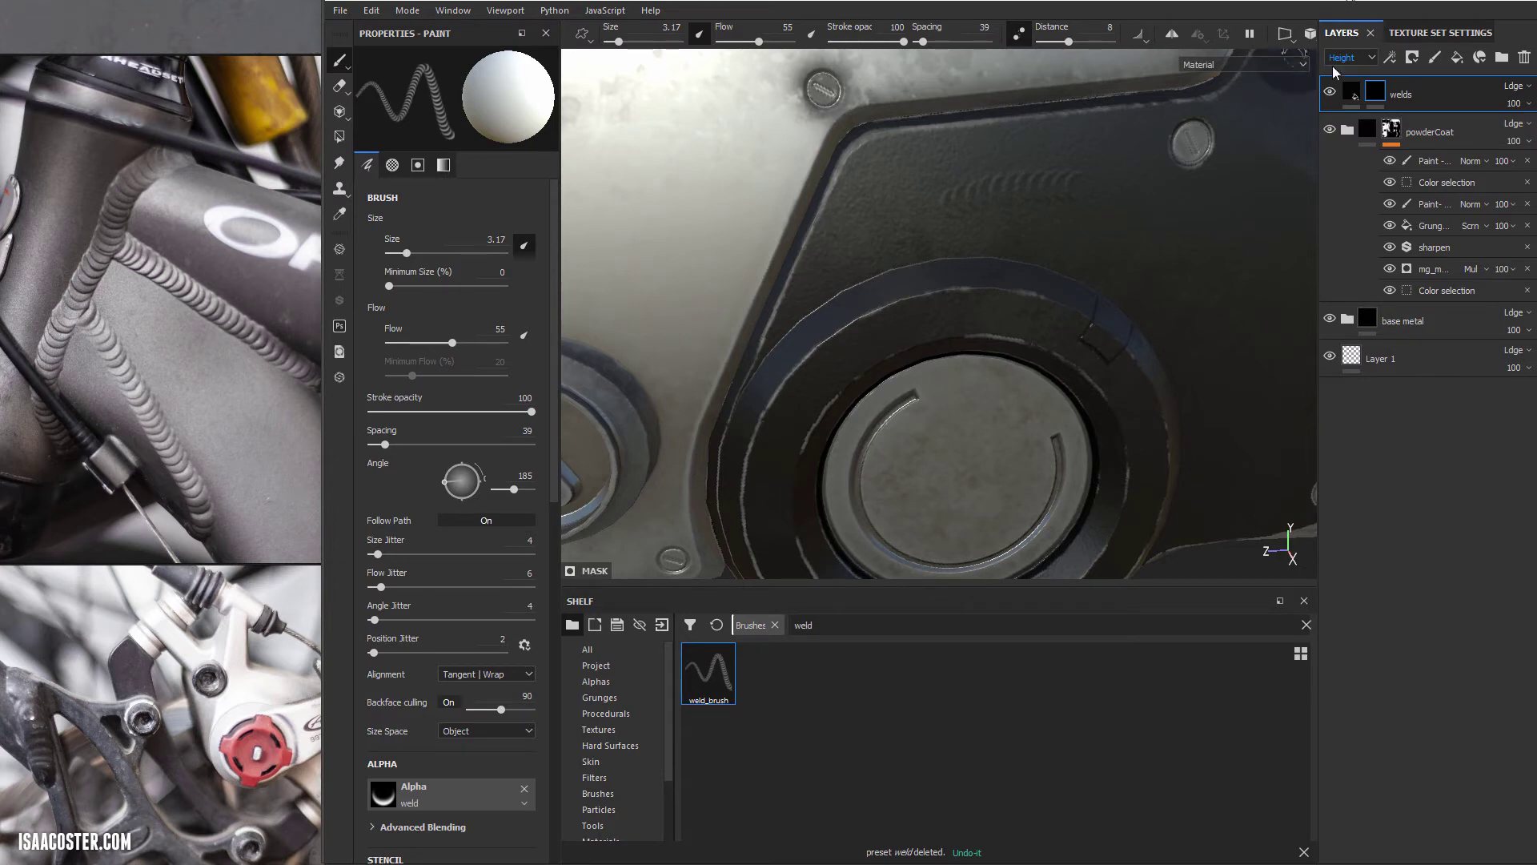
Step: Raise the welds layer's uniform fill height to 0.1111, reselect its mask and check the test bead
{"action": "left_click", "coordinate": [1351, 90]}
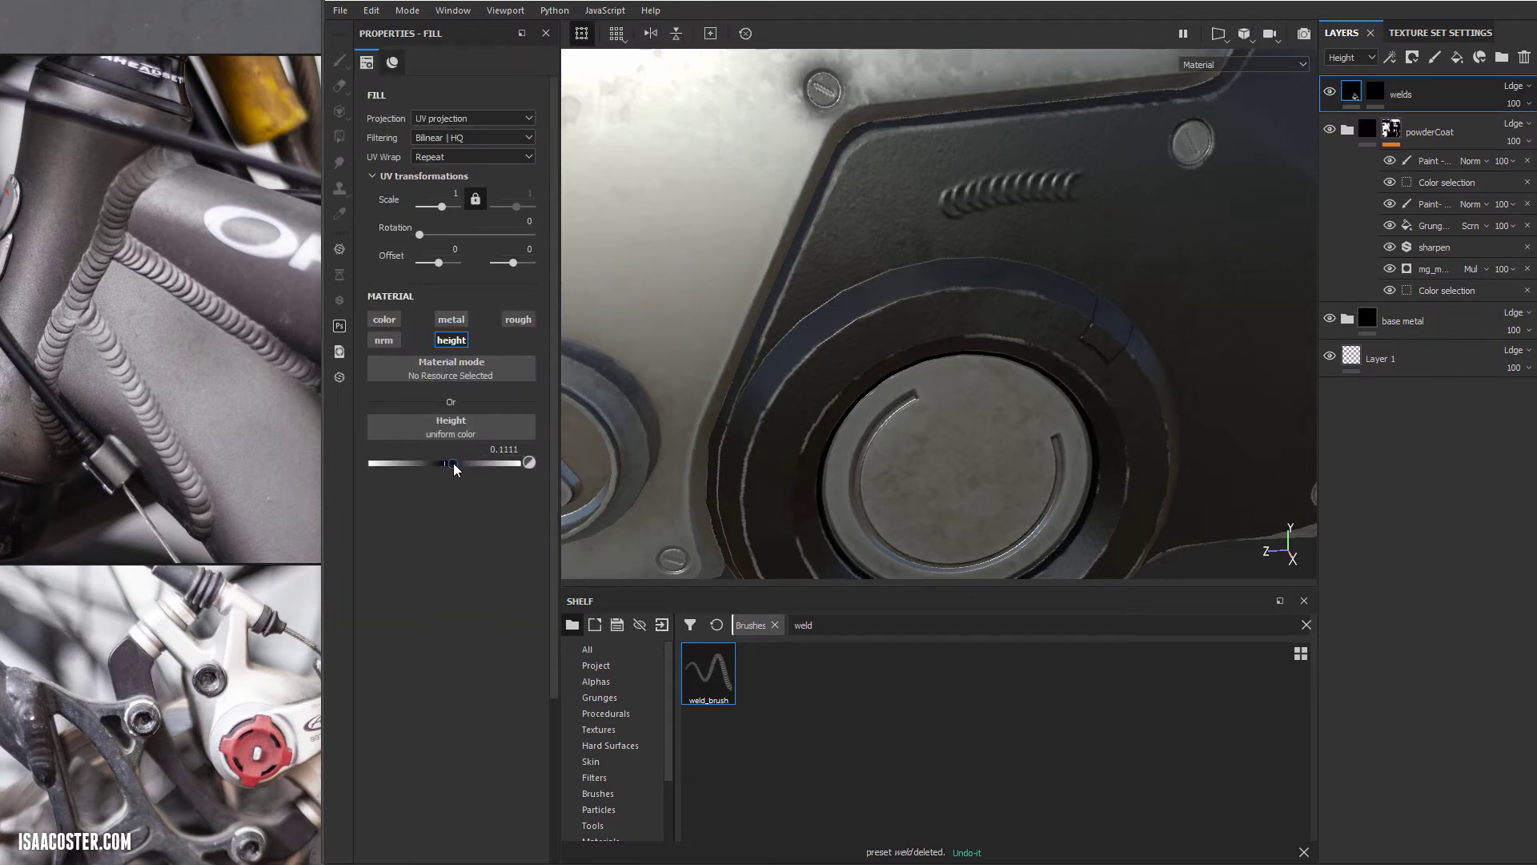
{"action": "left_click", "coordinate": [1375, 90]}
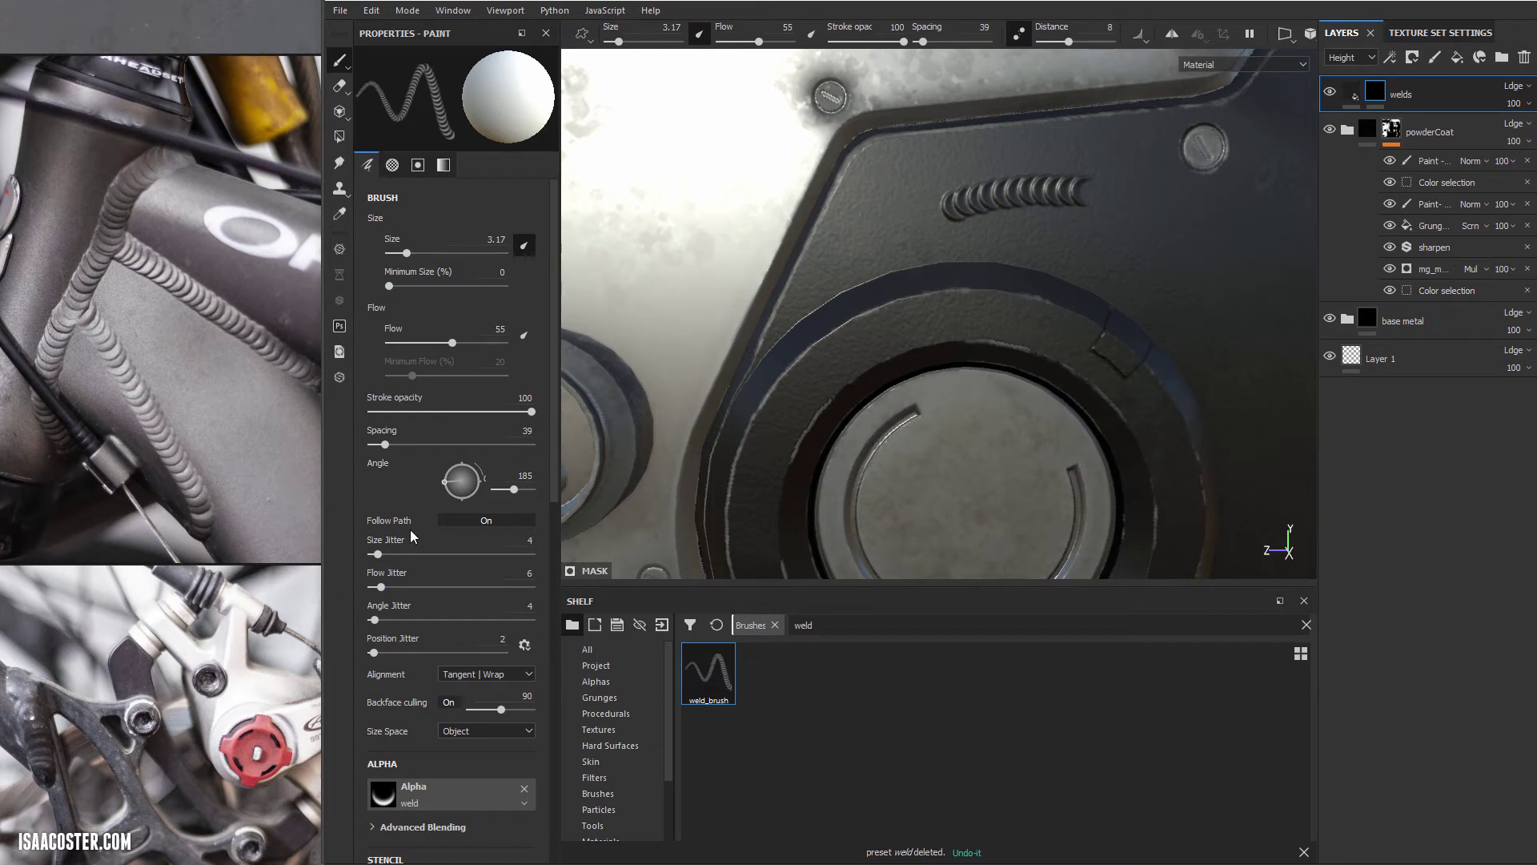
{"action": "left_click_drag", "start_coordinate": [991, 220], "coordinate": [851, 326], "text": "alt"}
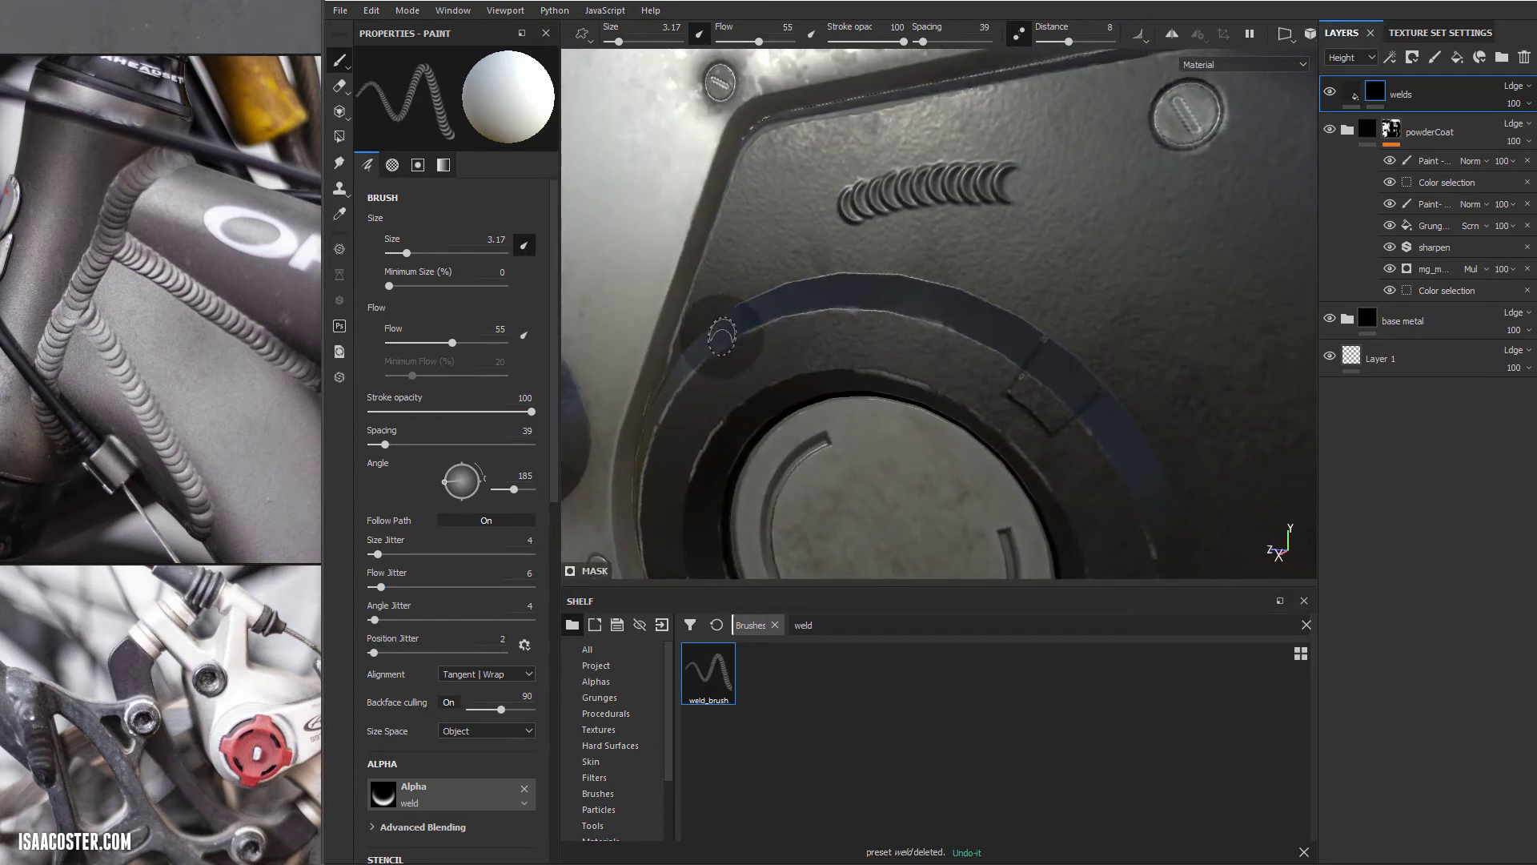
{"action": "mouse_move", "coordinate": [722, 335]}
{"action": "left_mouse_down", "text": "alt"}
{"action": "mouse_move", "coordinate": [777, 329]}
{"action": "mouse_move", "coordinate": [856, 289]}
{"action": "mouse_move", "coordinate": [987, 195]}
{"action": "left_mouse_up", "text": "alt"}
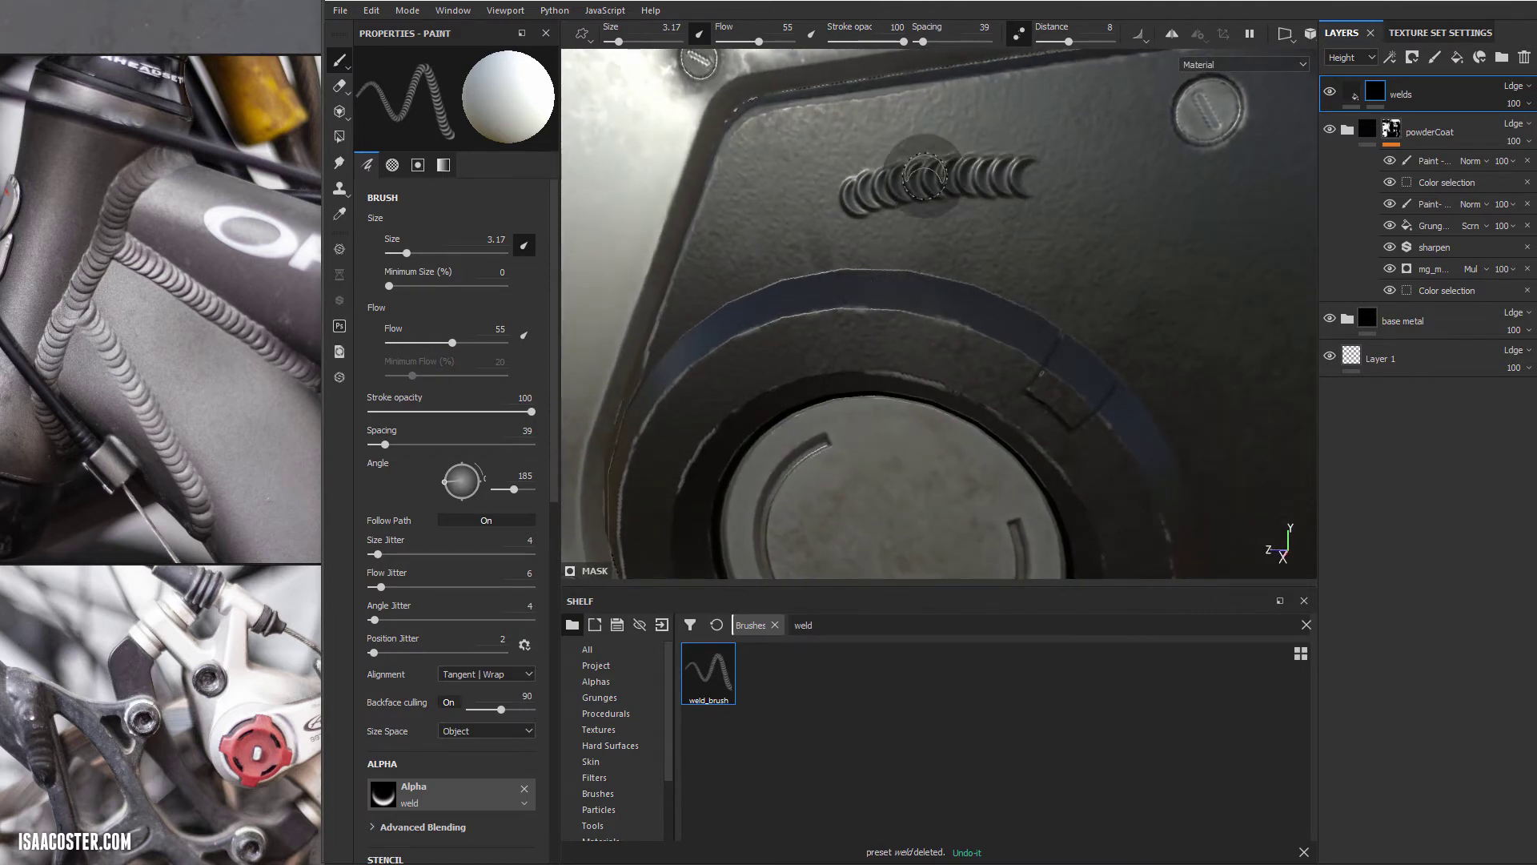
Step: Set the weld brush's position jitter to 4 and paint a longer test bead below the first one
{"action": "left_click_drag", "start_coordinate": [881, 216], "coordinate": [937, 200], "text": "alt"}
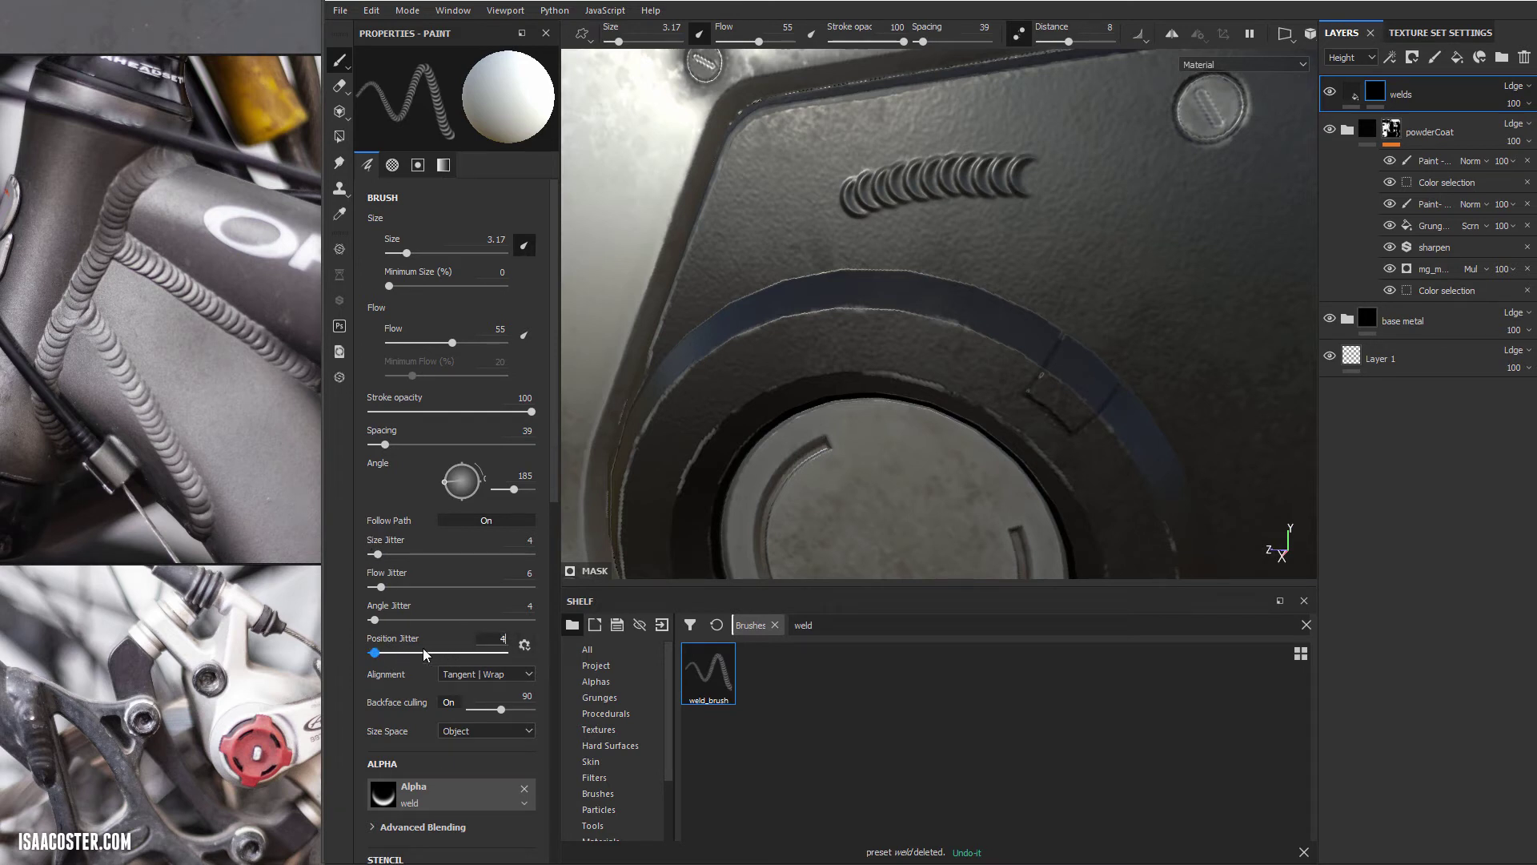
{"action": "left_click_drag", "start_coordinate": [1201, 219], "coordinate": [841, 255]}
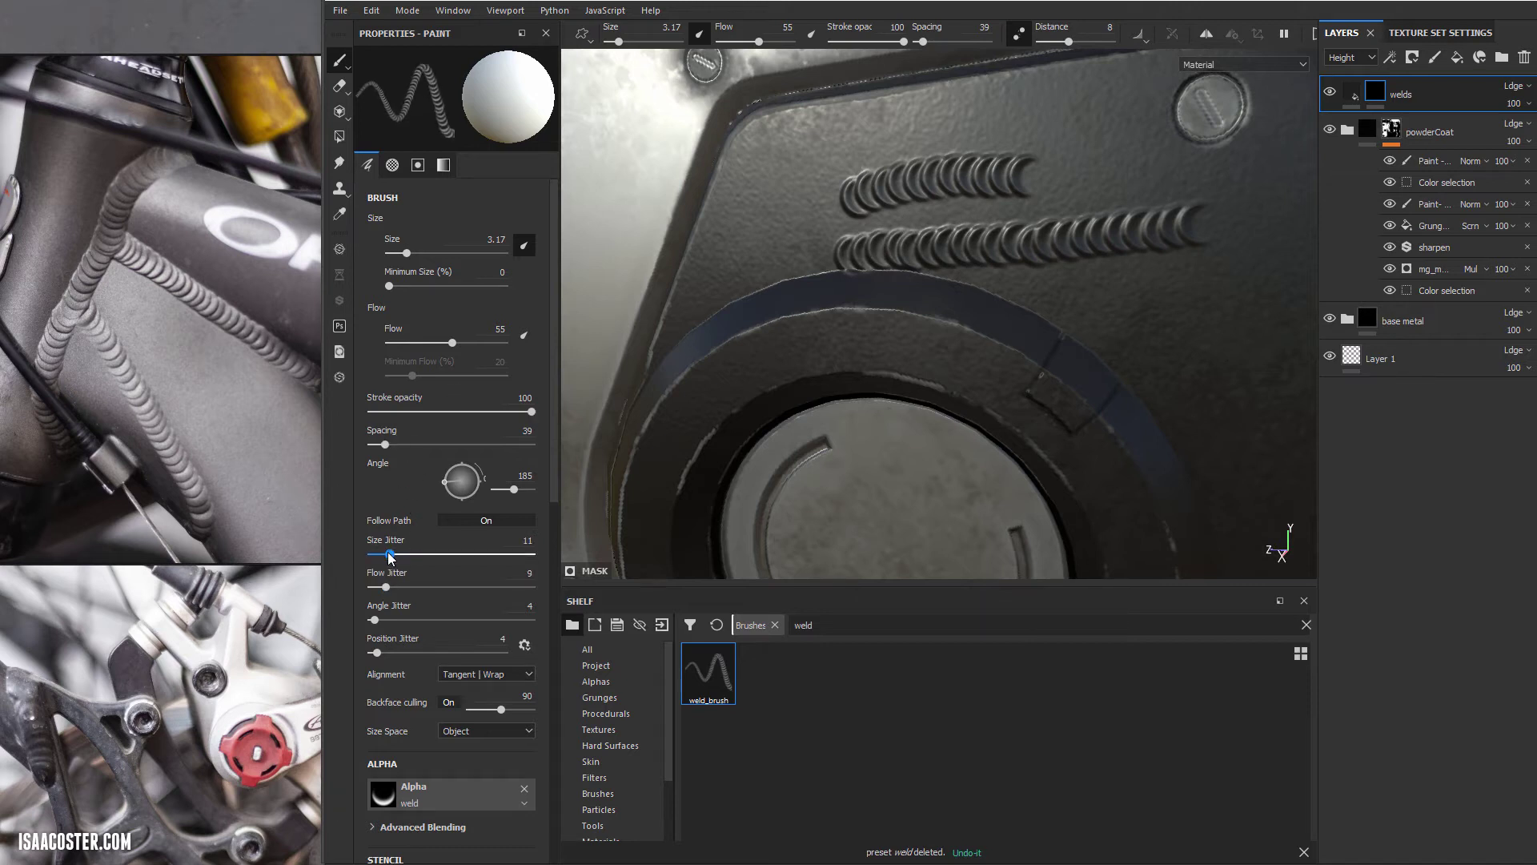
Step: Set the weld brush's flow jitter to 9 and size jitter to 10, and undo the test beads
{"action": "left_click_drag", "start_coordinate": [389, 554], "coordinate": [387, 554]}
{"action": "key", "text": "ctrl+z"}
{"action": "key", "text": "ctrl+z"}
{"action": "left_click_drag", "start_coordinate": [812, 240], "coordinate": [881, 216], "text": "alt"}
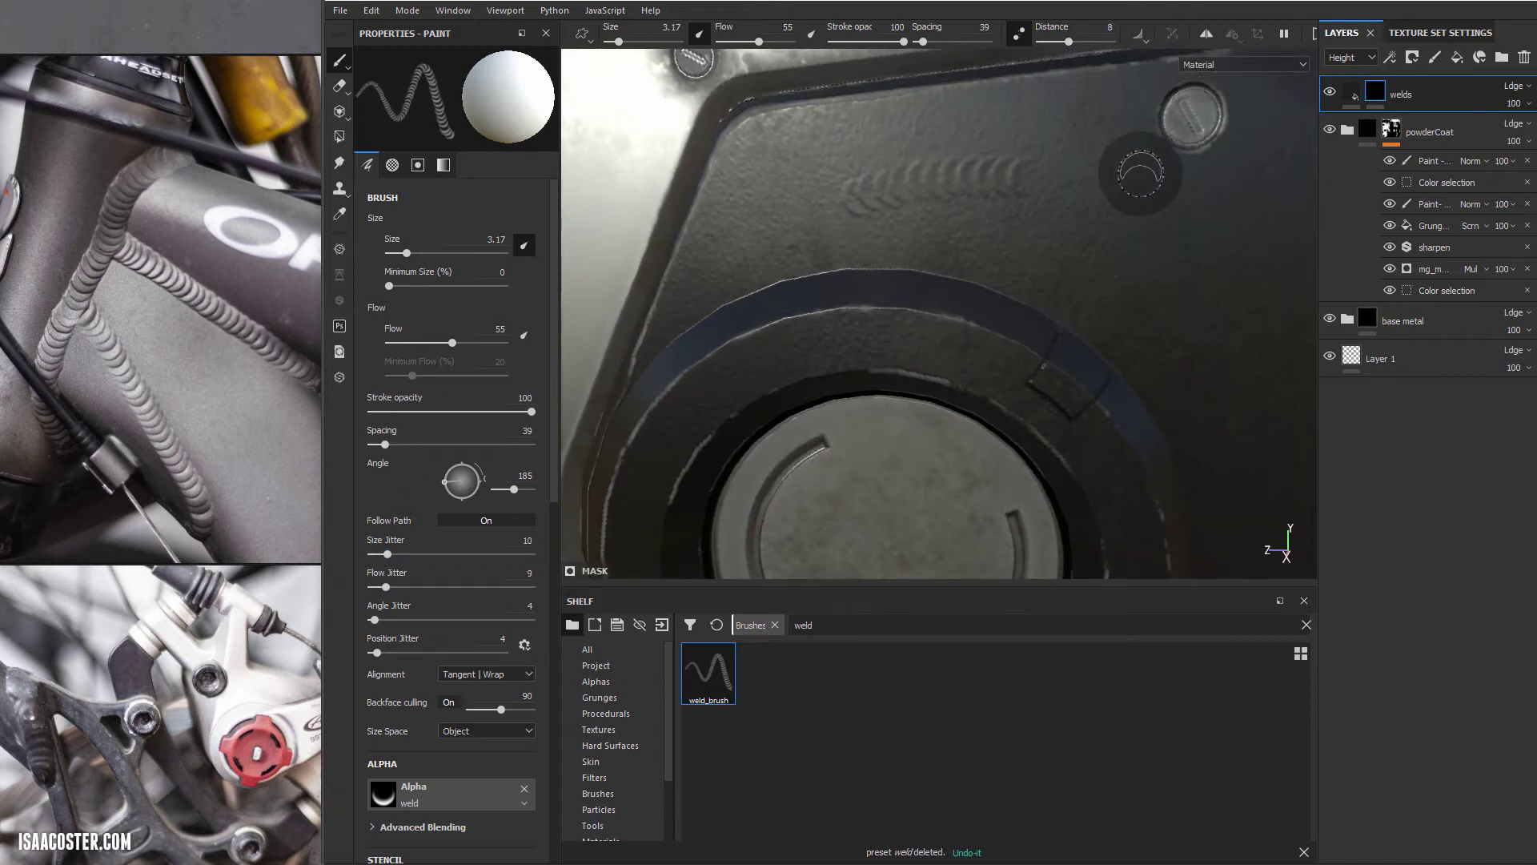
Step: Lower the welds layer's uniform fill height to 0.0688 and return to painting on its mask
{"action": "left_click", "coordinate": [1351, 100]}
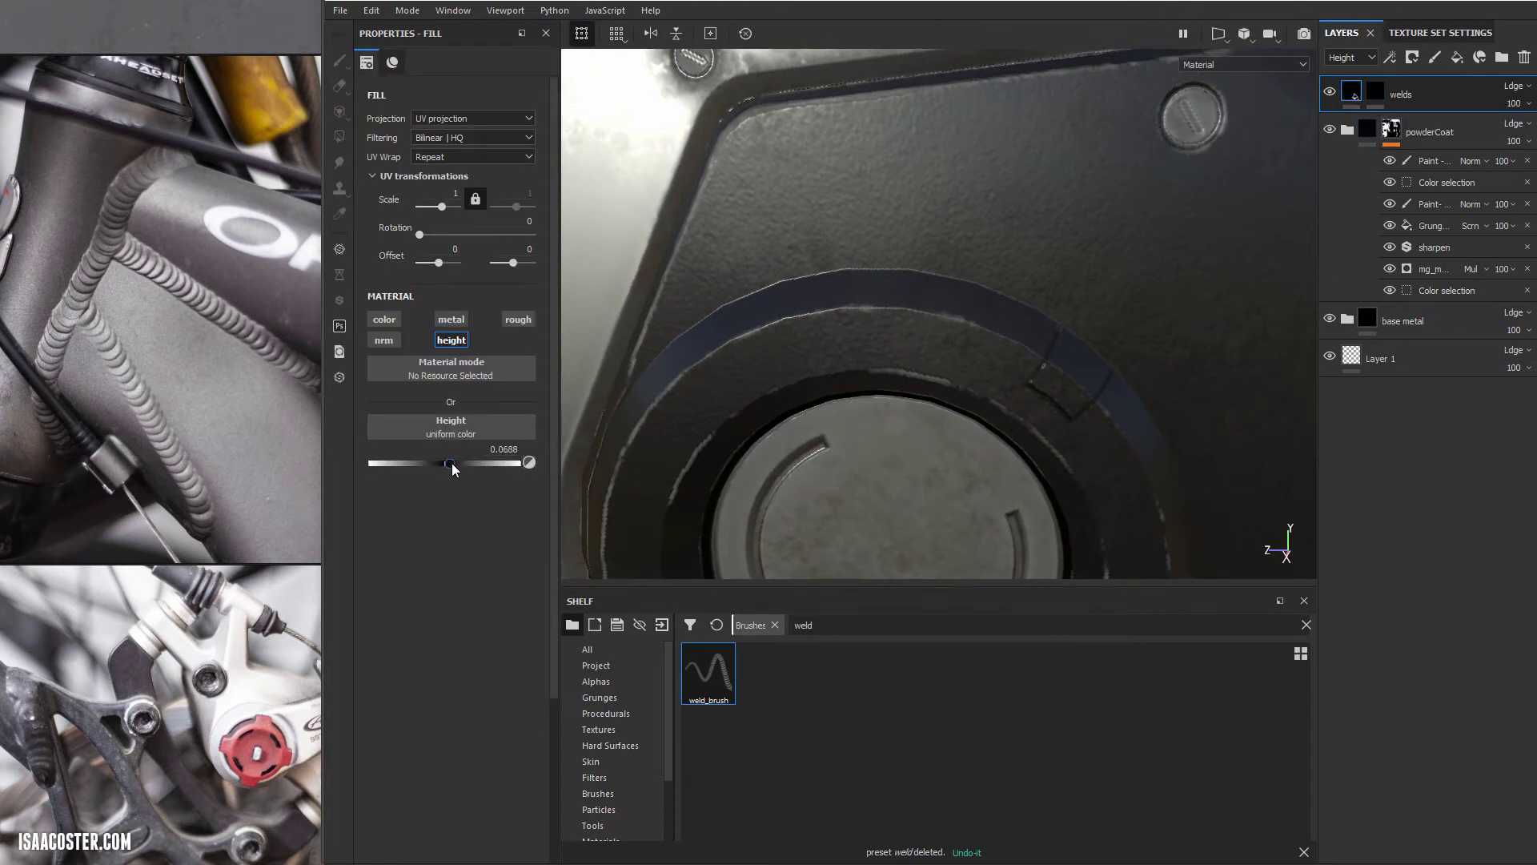
{"action": "left_click", "coordinate": [1375, 91]}
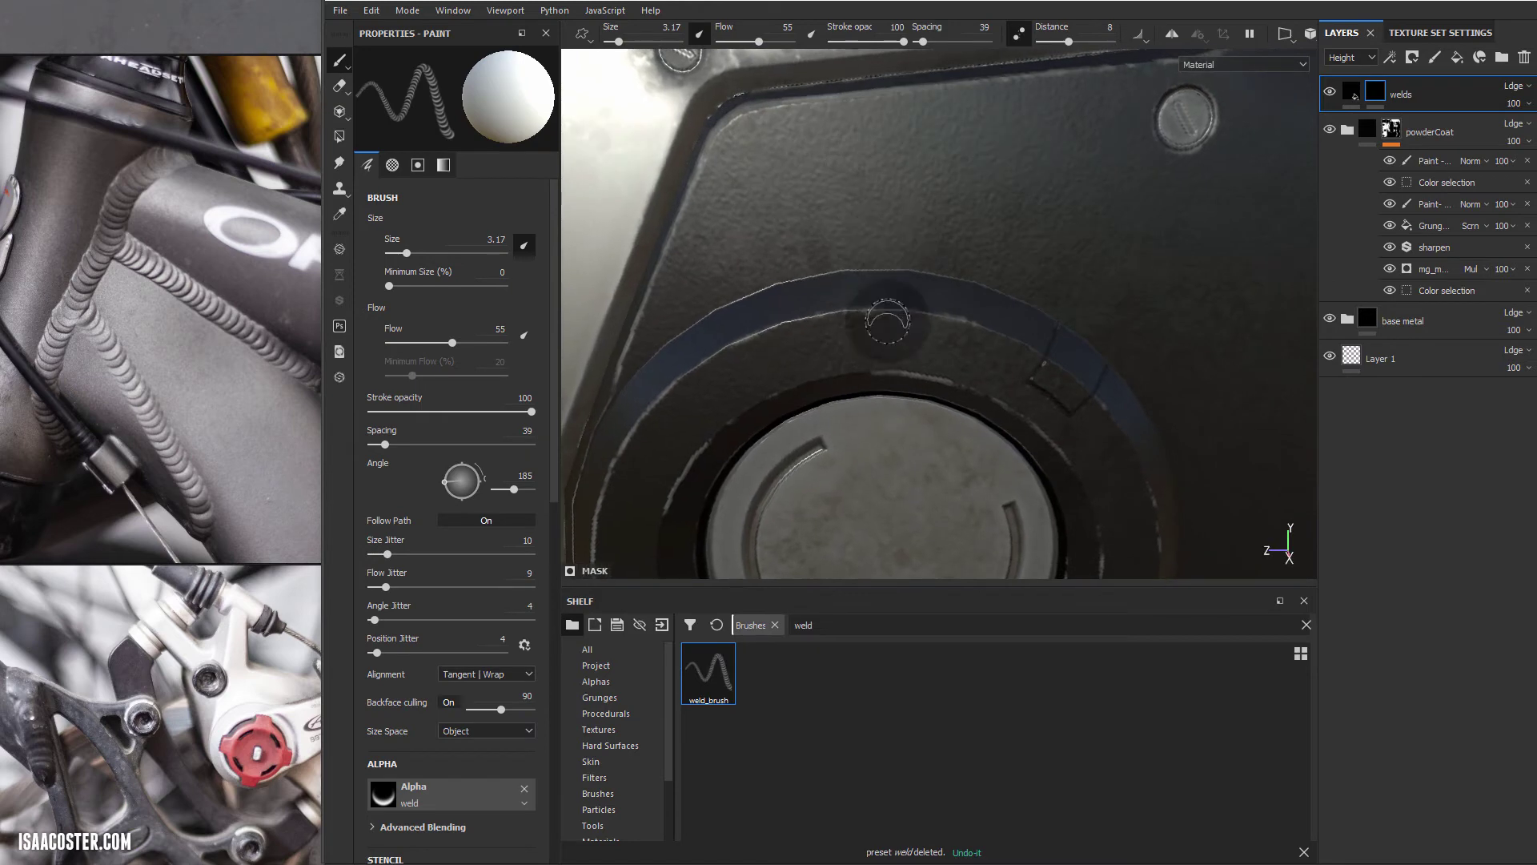
Step: Try weld strokes on the dark housing around the ring and undo them
{"action": "mouse_move", "coordinate": [1098, 145]}
{"action": "left_mouse_down"}
{"action": "mouse_move", "coordinate": [935, 152]}
{"action": "mouse_move", "coordinate": [807, 192]}
{"action": "mouse_move", "coordinate": [913, 294]}
{"action": "left_mouse_up"}
{"action": "right_click_drag", "start_coordinate": [914, 294], "coordinate": [889, 248], "text": "alt"}
{"action": "key", "text": "ctrl+z"}
{"action": "mouse_move", "coordinate": [889, 296]}
{"action": "left_mouse_down", "text": "alt"}
{"action": "mouse_move", "coordinate": [998, 337]}
{"action": "mouse_move", "coordinate": [933, 369]}
{"action": "mouse_move", "coordinate": [903, 291]}
{"action": "left_mouse_up", "text": "alt"}
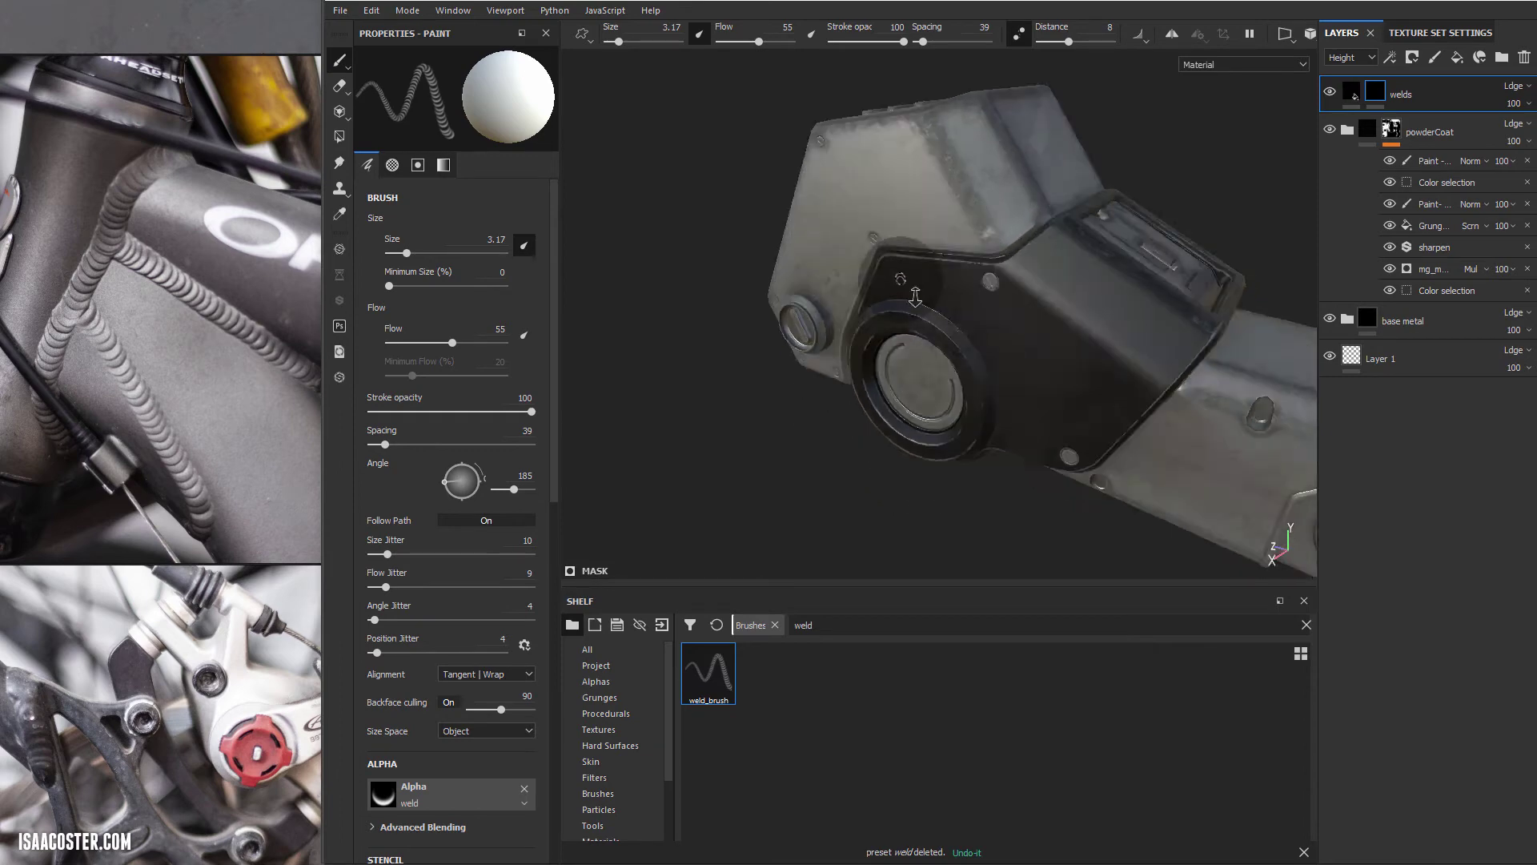
{"action": "right_click_drag", "start_coordinate": [902, 291], "coordinate": [1084, 470], "text": "alt"}
{"action": "middle_click_drag", "start_coordinate": [1084, 470], "coordinate": [1047, 405], "text": "alt"}
{"action": "mouse_move", "coordinate": [1046, 404]}
{"action": "left_mouse_down", "text": "alt"}
{"action": "mouse_move", "coordinate": [1092, 306]}
{"action": "mouse_move", "coordinate": [872, 377]}
{"action": "mouse_move", "coordinate": [832, 305]}
{"action": "left_mouse_up", "text": "alt"}
{"action": "mouse_move", "coordinate": [791, 232]}
{"action": "left_mouse_down", "text": "alt"}
{"action": "mouse_move", "coordinate": [809, 173]}
{"action": "mouse_move", "coordinate": [775, 176]}
{"action": "mouse_move", "coordinate": [698, 357]}
{"action": "mouse_move", "coordinate": [669, 370]}
{"action": "mouse_move", "coordinate": [646, 302]}
{"action": "mouse_move", "coordinate": [773, 327]}
{"action": "left_mouse_up", "text": "alt"}
{"action": "key", "text": "ctrl+z"}
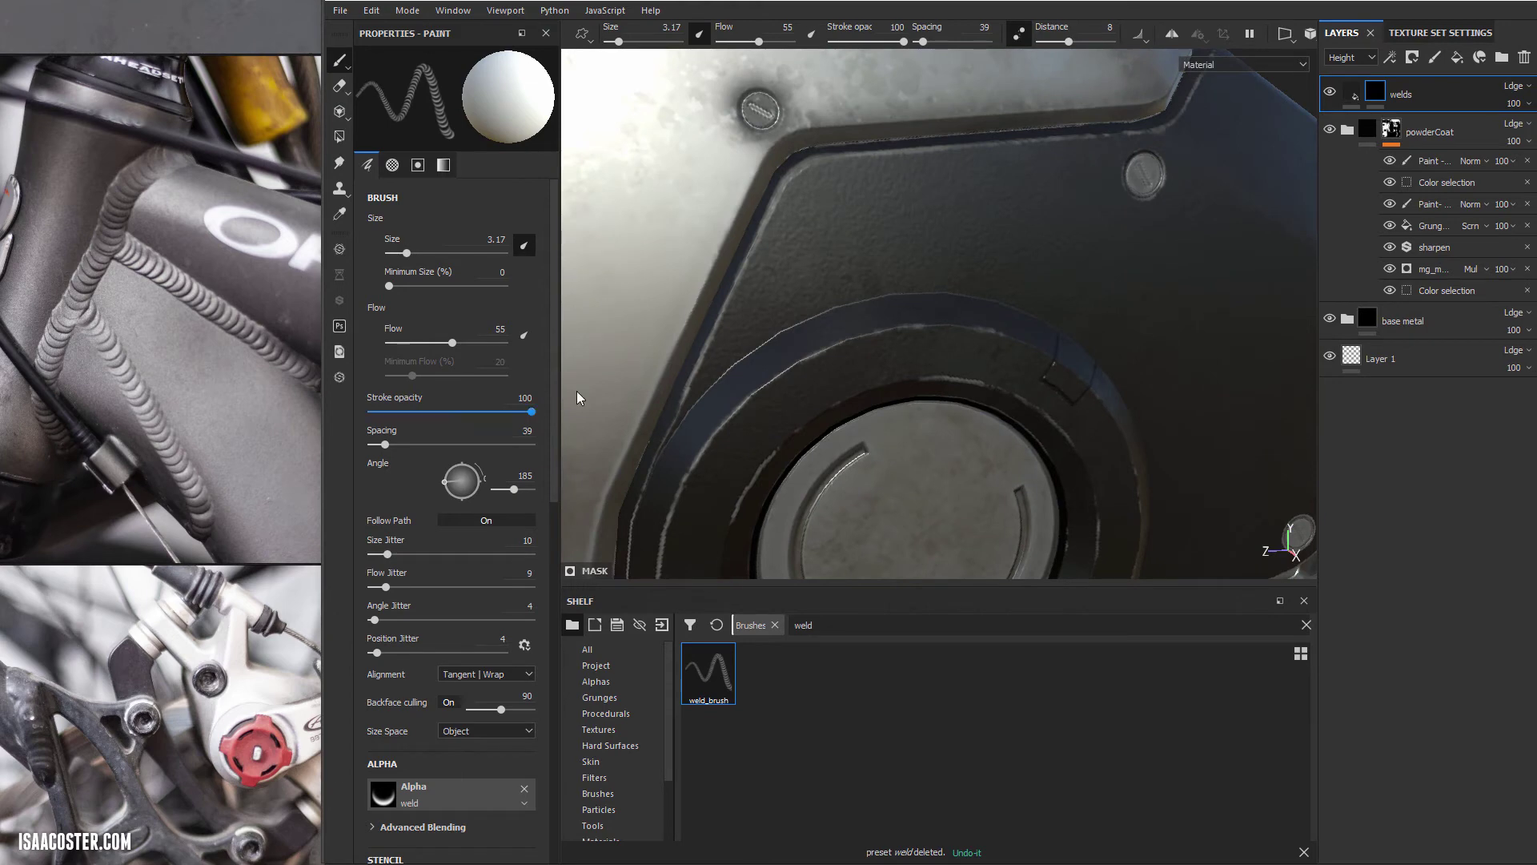
Step: Try a weld bead along the ring's outer edge with the brush size reduced to 2.01
{"action": "mouse_move", "coordinate": [747, 318]}
{"action": "left_mouse_down", "text": "alt"}
{"action": "mouse_move", "coordinate": [725, 277]}
{"action": "mouse_move", "coordinate": [793, 265]}
{"action": "mouse_move", "coordinate": [734, 344]}
{"action": "left_mouse_up", "text": "alt"}
{"action": "key", "text": "bracketleft"}
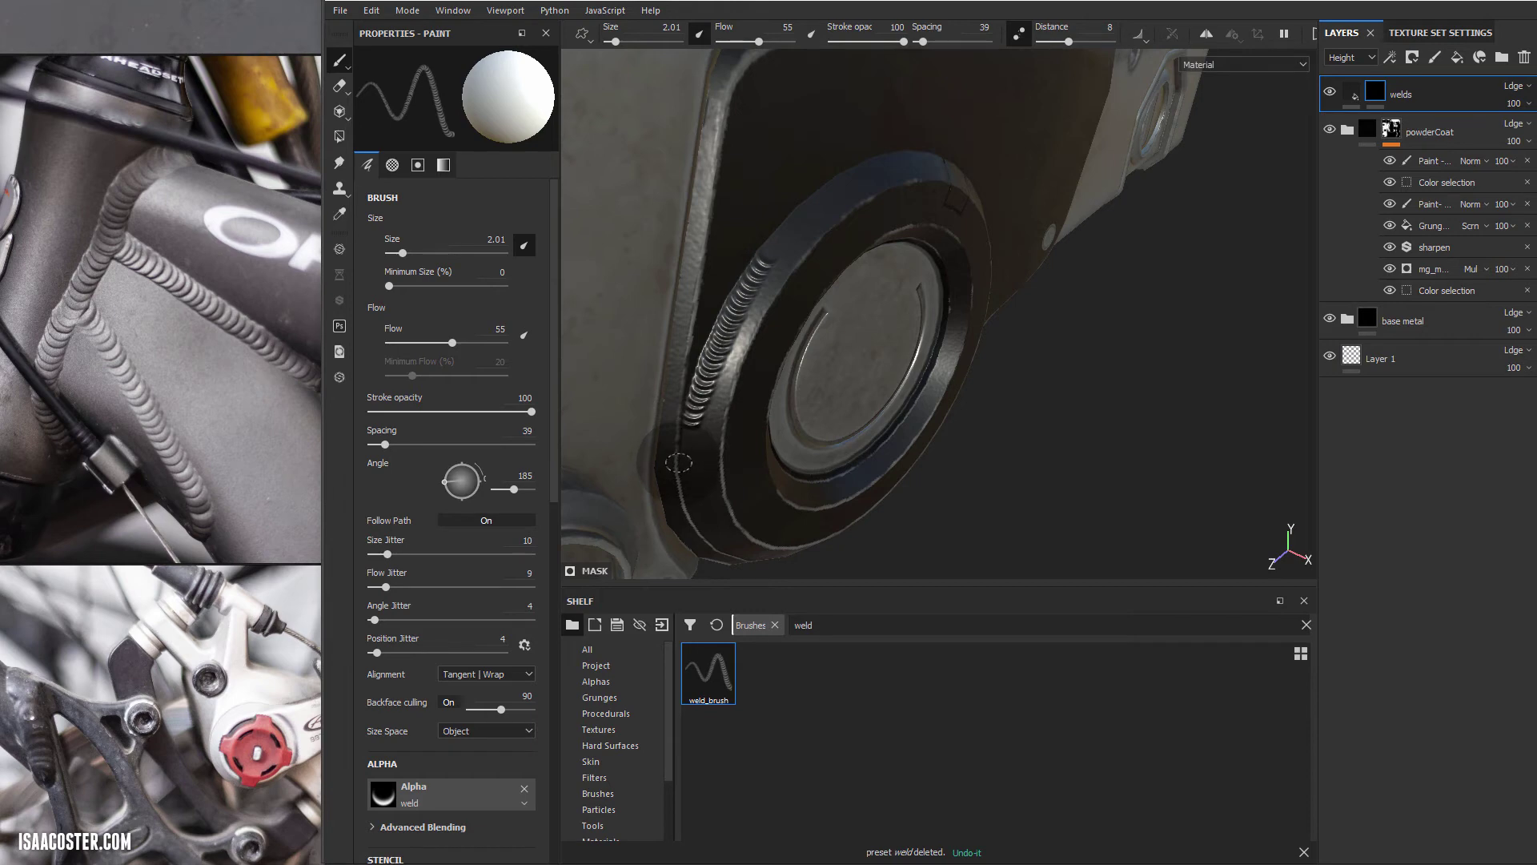
{"action": "left_click_drag", "start_coordinate": [679, 463], "coordinate": [753, 293], "text": "alt"}
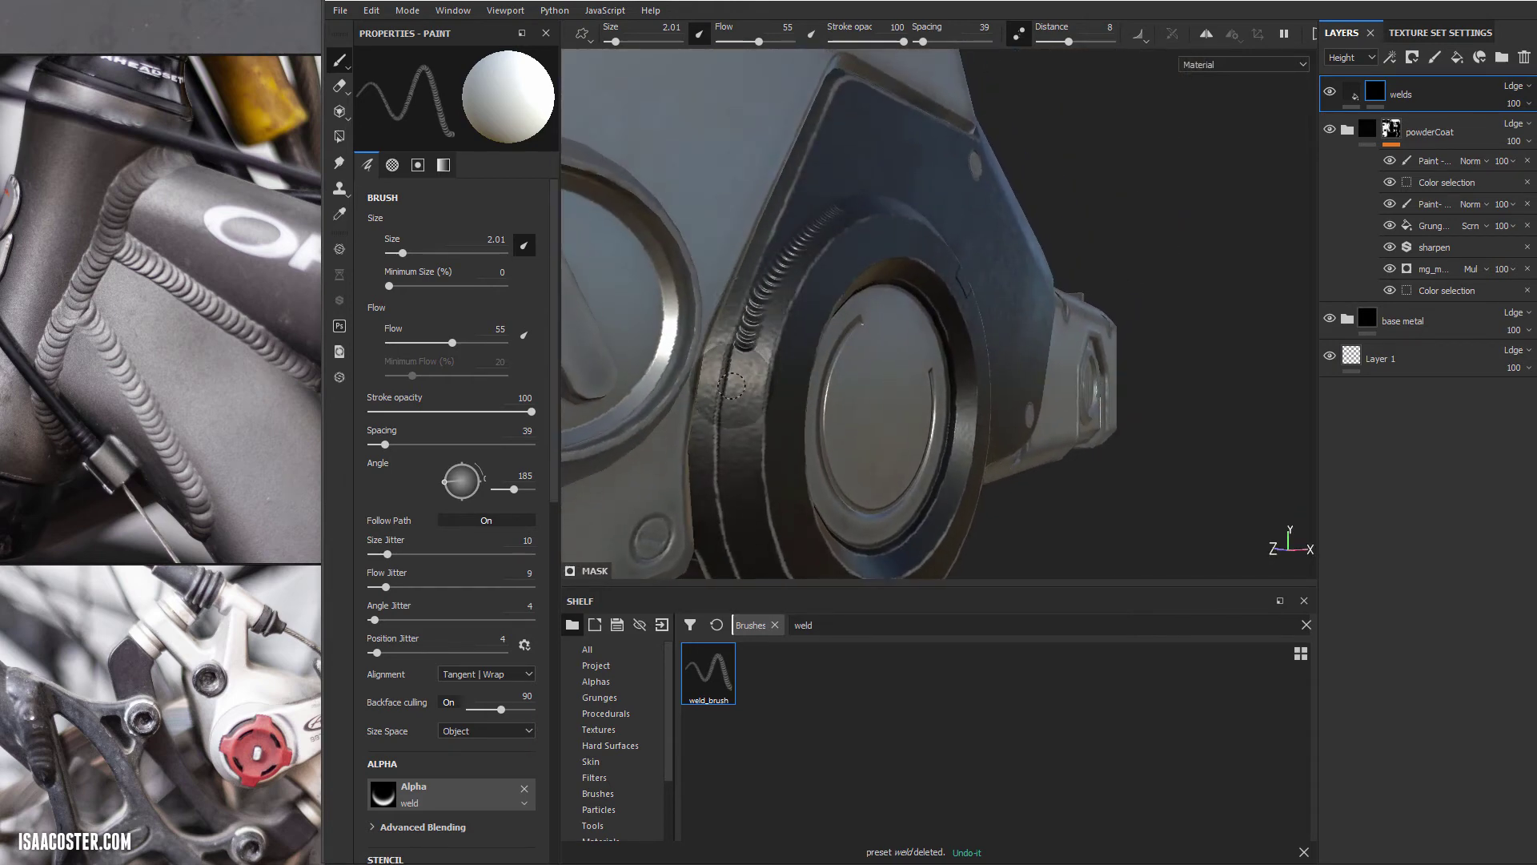
{"action": "left_click_drag", "start_coordinate": [731, 386], "coordinate": [676, 259], "text": "alt"}
{"action": "right_click_drag", "start_coordinate": [677, 260], "coordinate": [1035, 267], "text": "shift"}
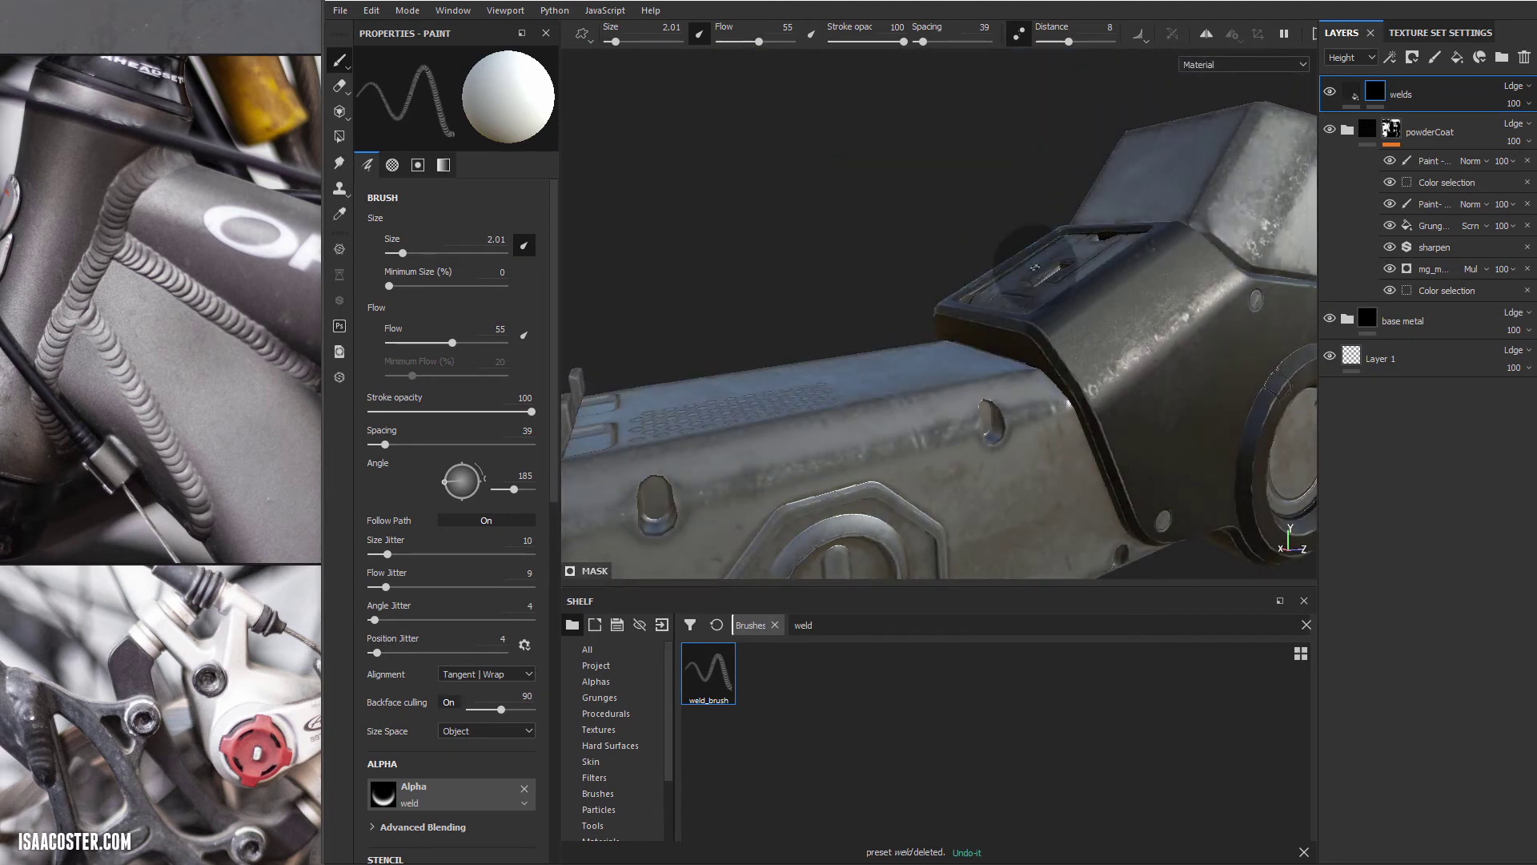
{"action": "left_click_drag", "start_coordinate": [1035, 266], "coordinate": [943, 298], "text": "alt"}
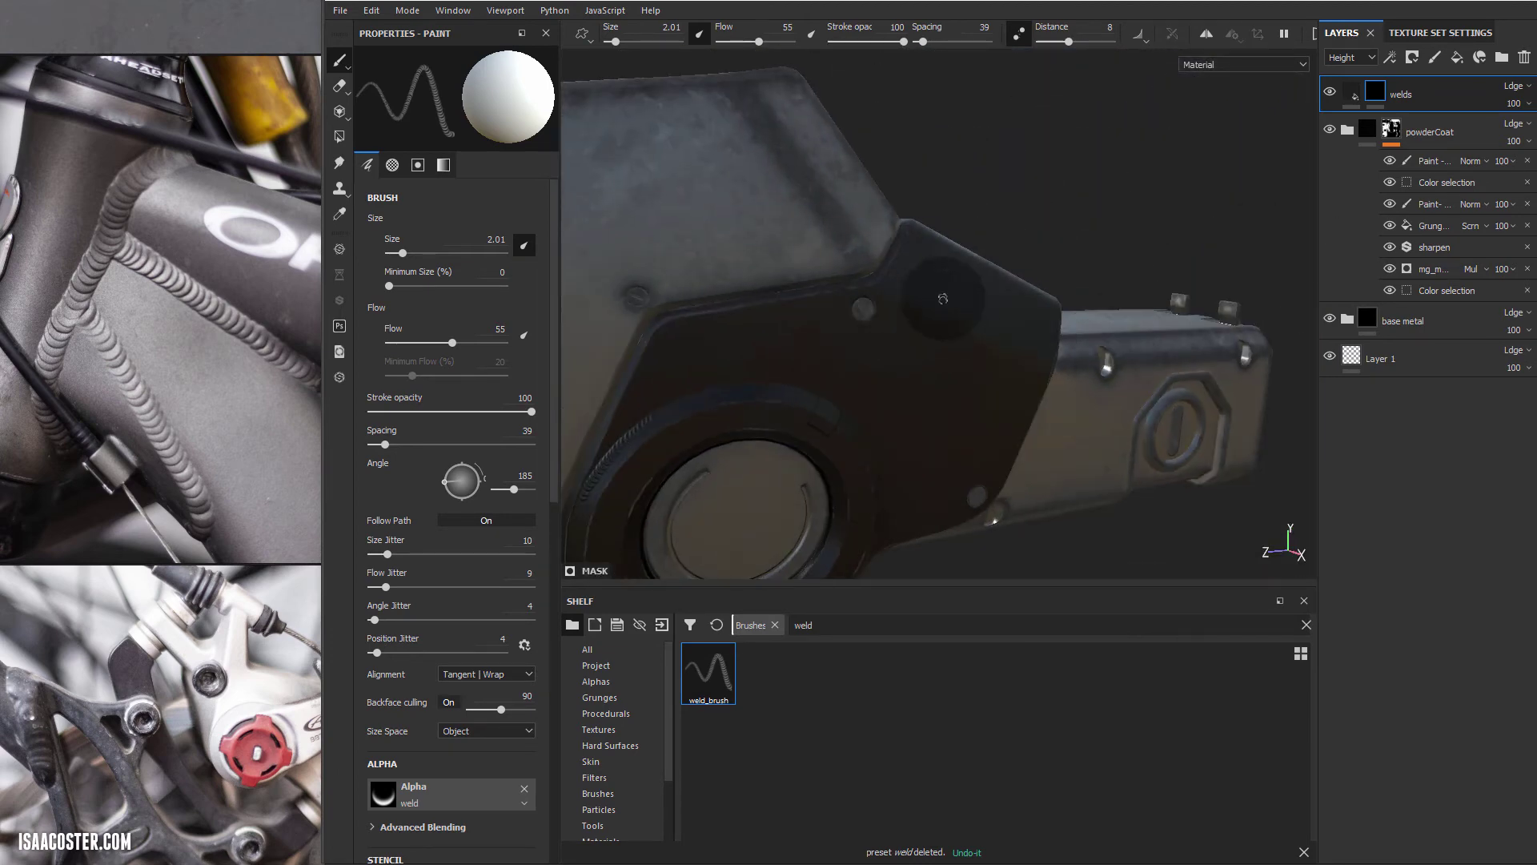
{"action": "left_click_drag", "start_coordinate": [918, 245], "coordinate": [914, 273], "text": "alt"}
{"action": "right_click_drag", "start_coordinate": [915, 238], "coordinate": [843, 248], "text": "shift"}
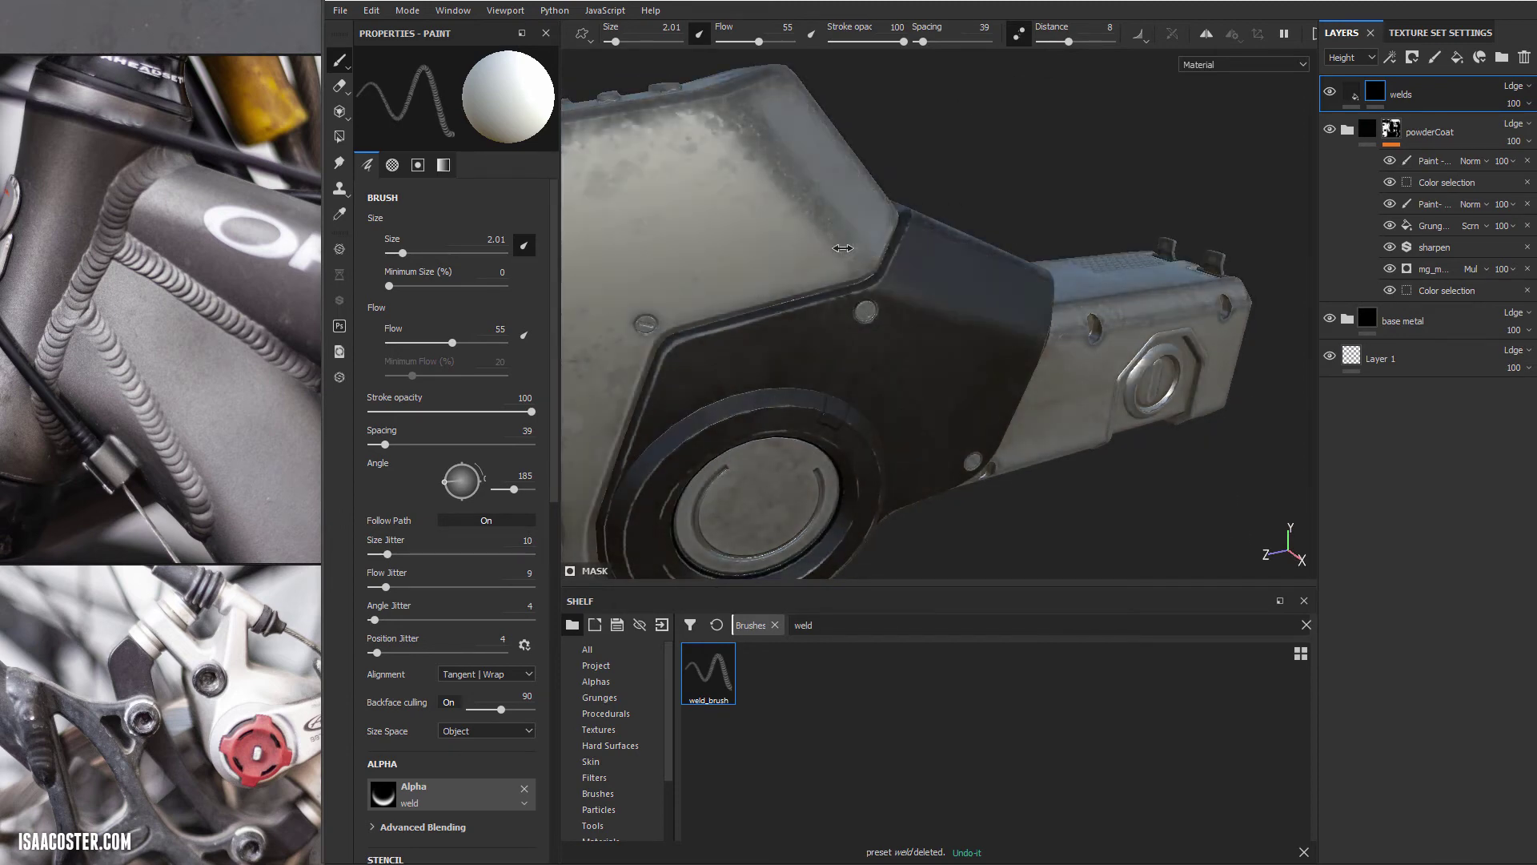
Step: Turn on mirror symmetry for painting the weld strokes
{"action": "left_click_drag", "start_coordinate": [843, 248], "coordinate": [1041, 224], "text": "alt"}
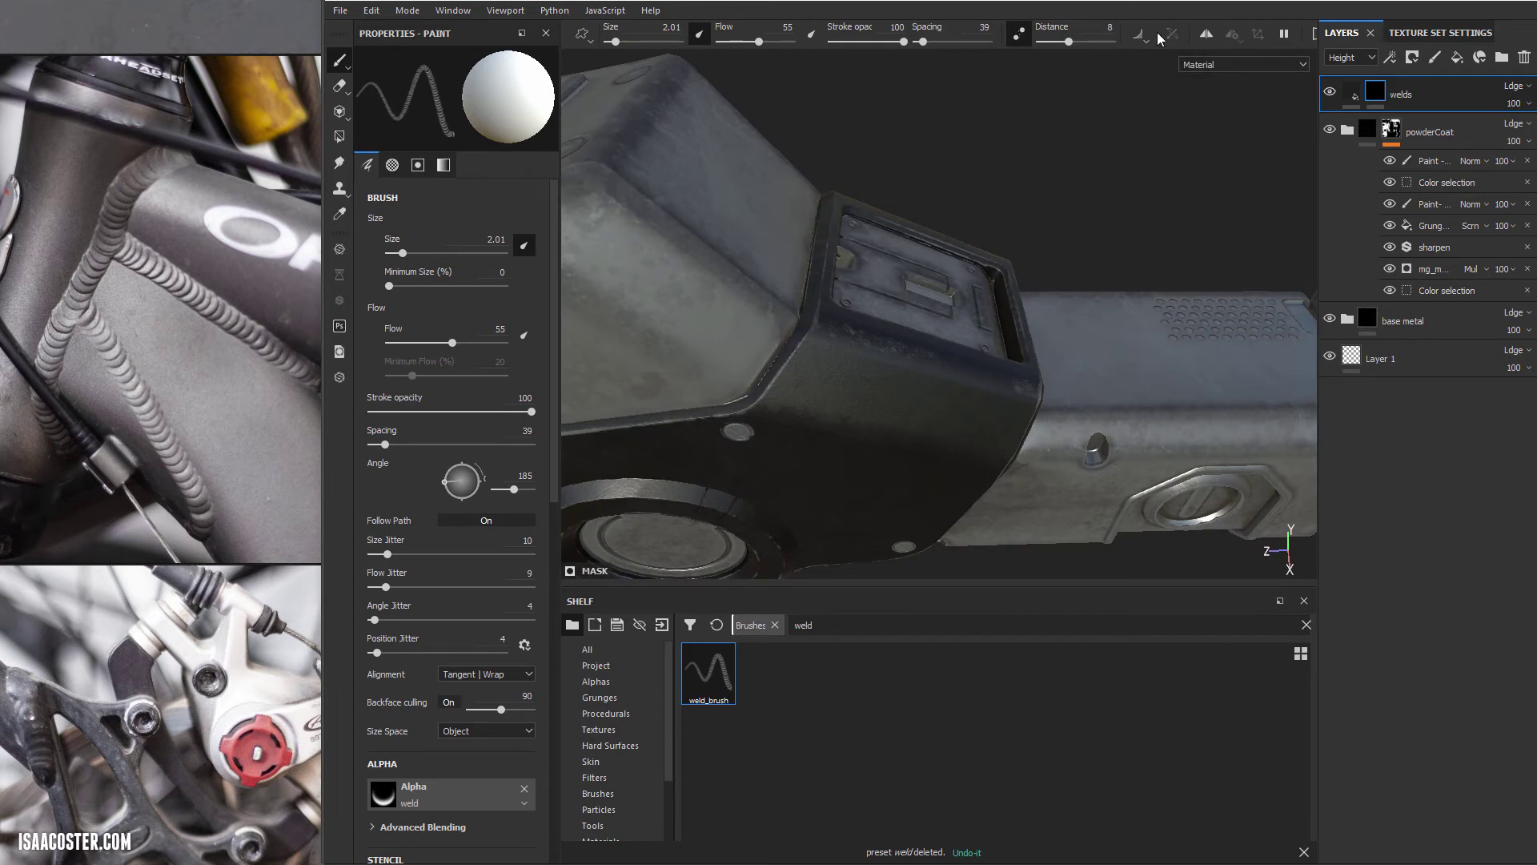
{"action": "left_click_drag", "start_coordinate": [873, 328], "coordinate": [972, 302], "text": "alt"}
{"action": "right_click_drag", "start_coordinate": [971, 302], "coordinate": [978, 216], "text": "alt"}
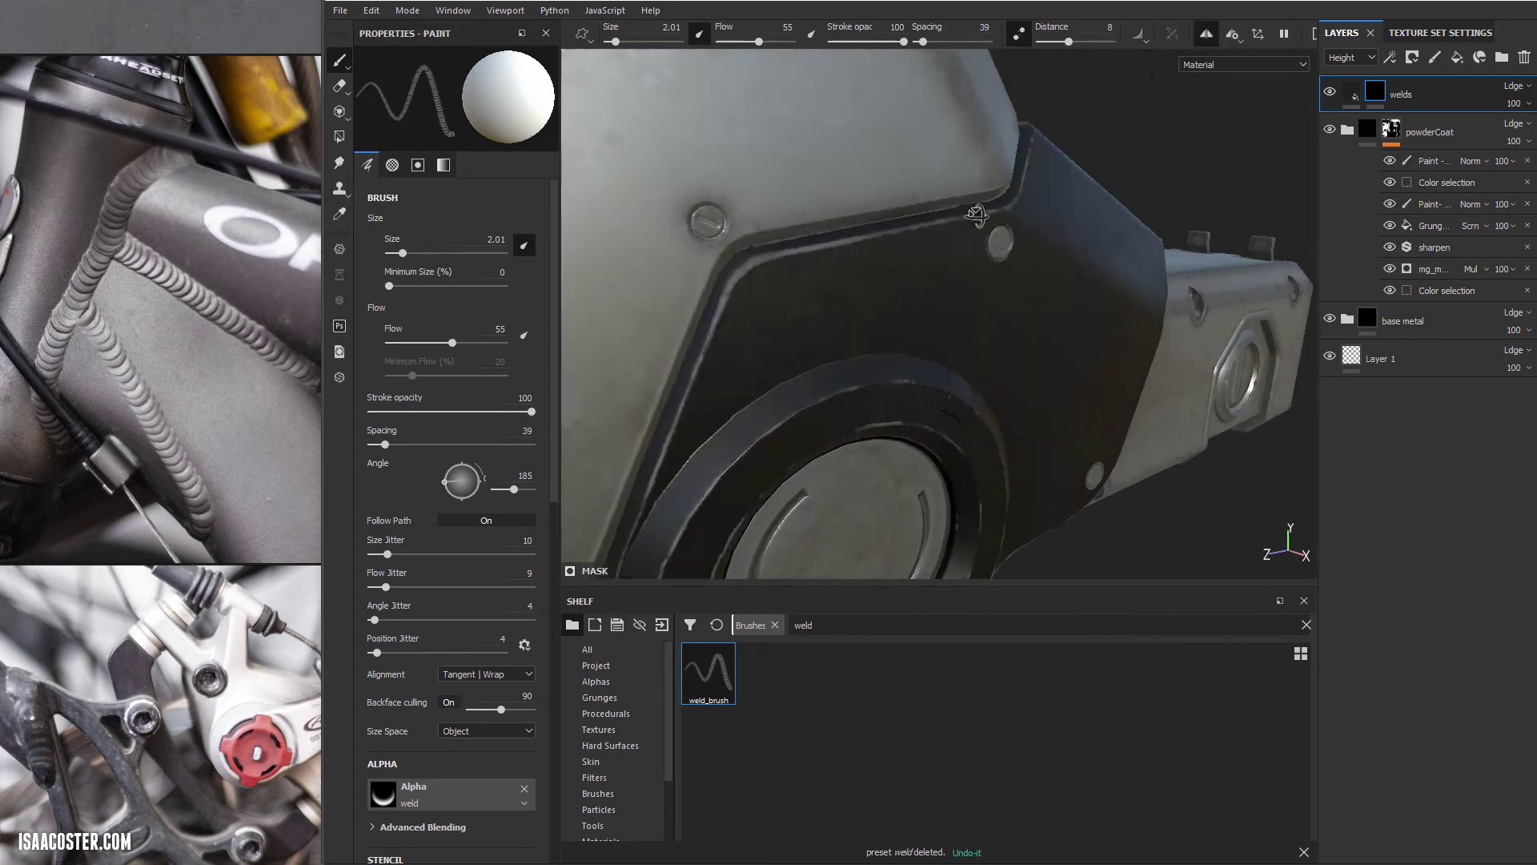
Step: Set the weld brush size to 2.43 and paint a bead down the ring's outer edge on the side near the round bolt
{"action": "left_click_drag", "start_coordinate": [977, 216], "coordinate": [983, 248], "text": "alt"}
{"action": "middle_click_drag", "start_coordinate": [983, 248], "coordinate": [994, 268], "text": "alt"}
{"action": "left_click_drag", "start_coordinate": [994, 268], "coordinate": [1041, 312], "text": "alt"}
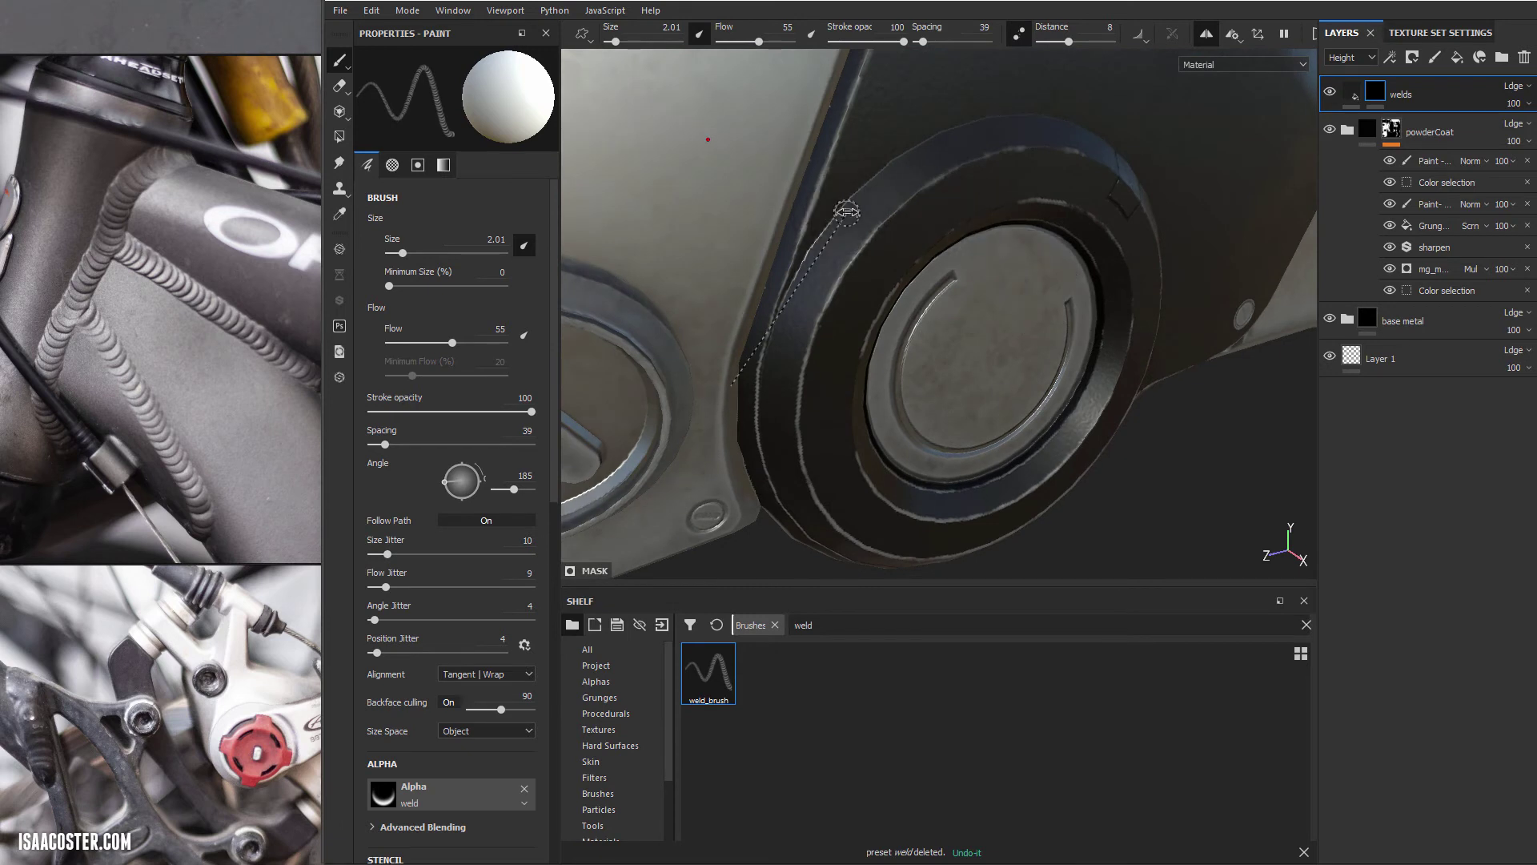
{"action": "right_click_drag", "start_coordinate": [847, 213], "coordinate": [854, 213], "text": "shift"}
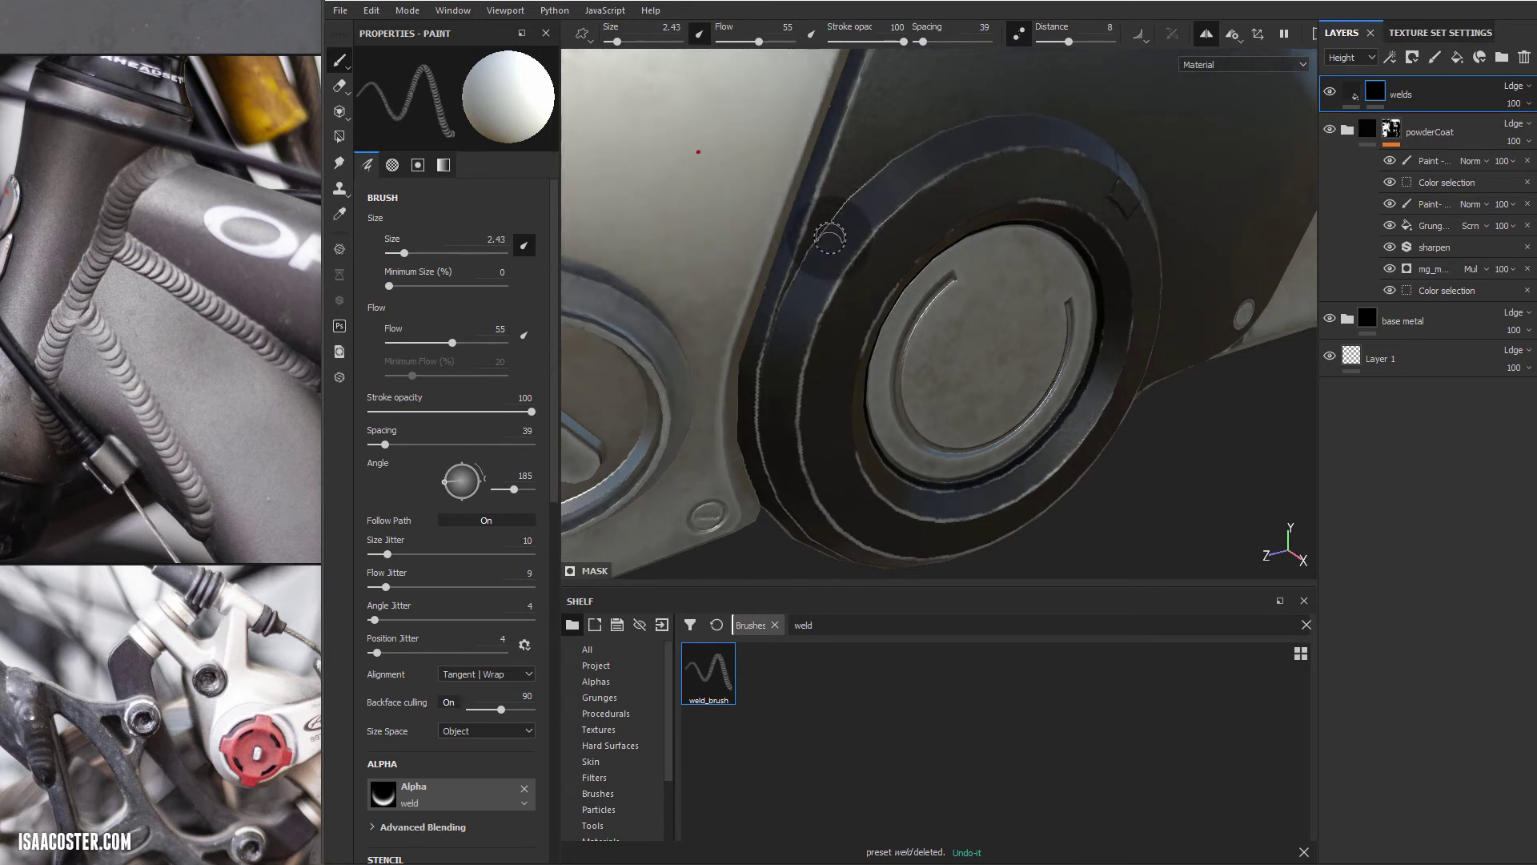
{"action": "left_click_drag", "start_coordinate": [831, 238], "coordinate": [919, 136], "text": "alt"}
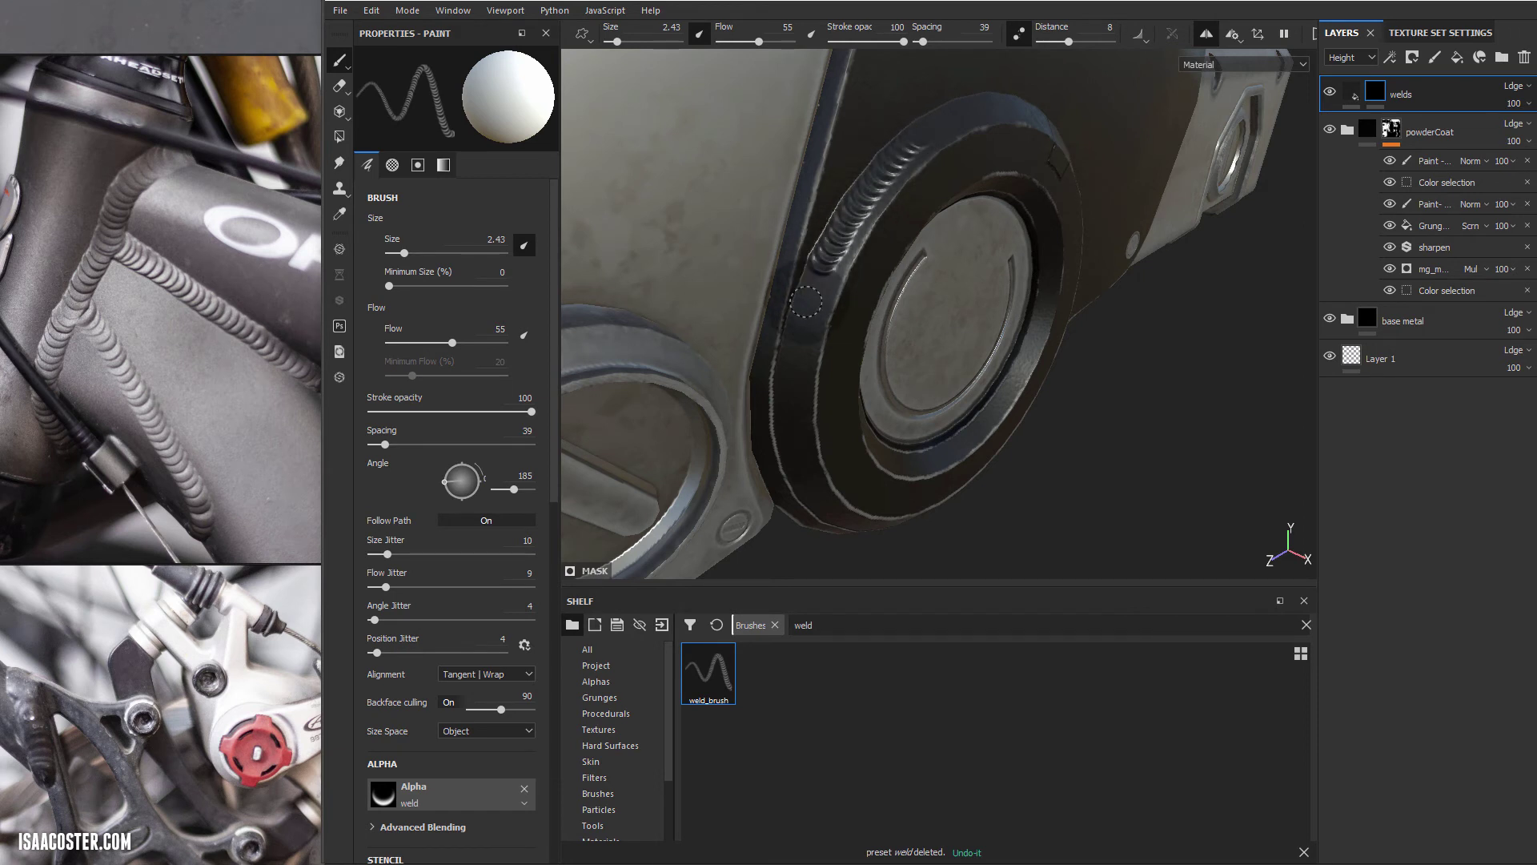
{"action": "mouse_move", "coordinate": [793, 333]}
{"action": "left_mouse_down", "text": "alt"}
{"action": "mouse_move", "coordinate": [907, 179]}
{"action": "mouse_move", "coordinate": [825, 232]}
{"action": "left_mouse_up", "text": "alt"}
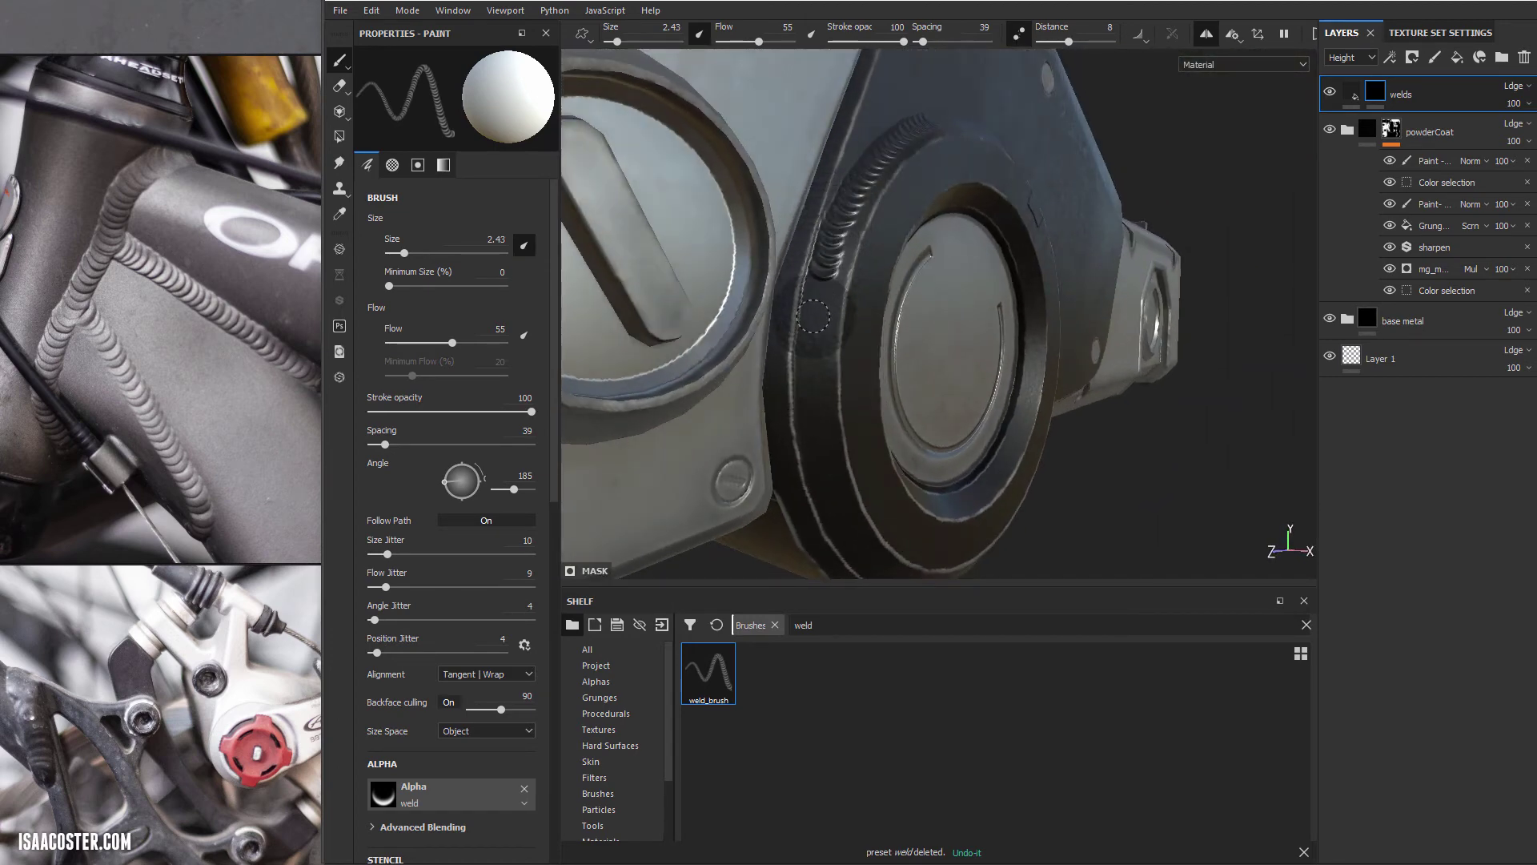
{"action": "left_click_drag", "start_coordinate": [807, 395], "coordinate": [813, 239], "text": "alt"}
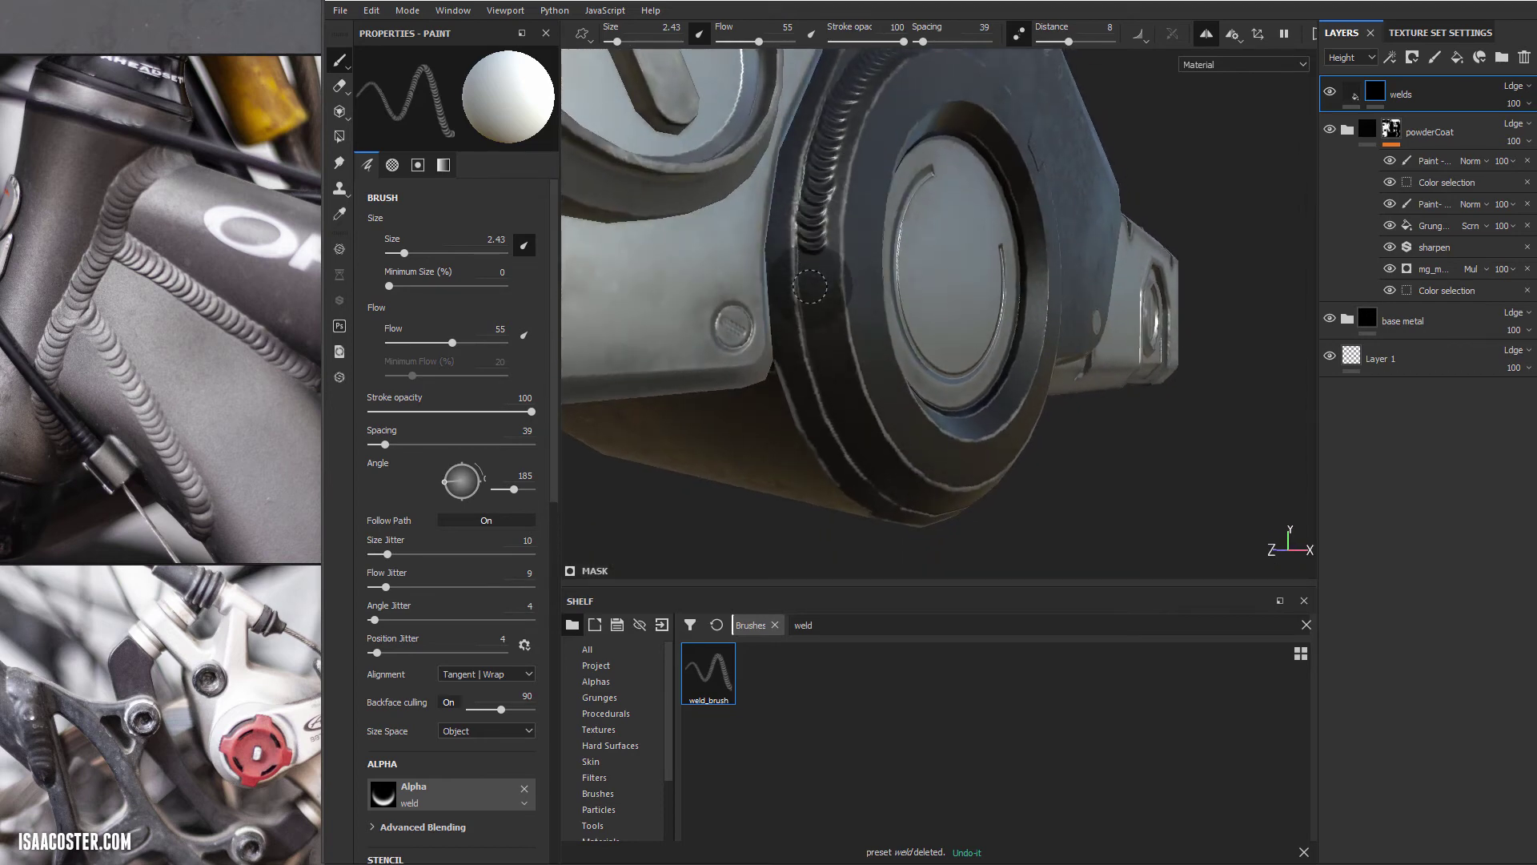
{"action": "left_click_drag", "start_coordinate": [822, 371], "coordinate": [840, 216], "text": "alt"}
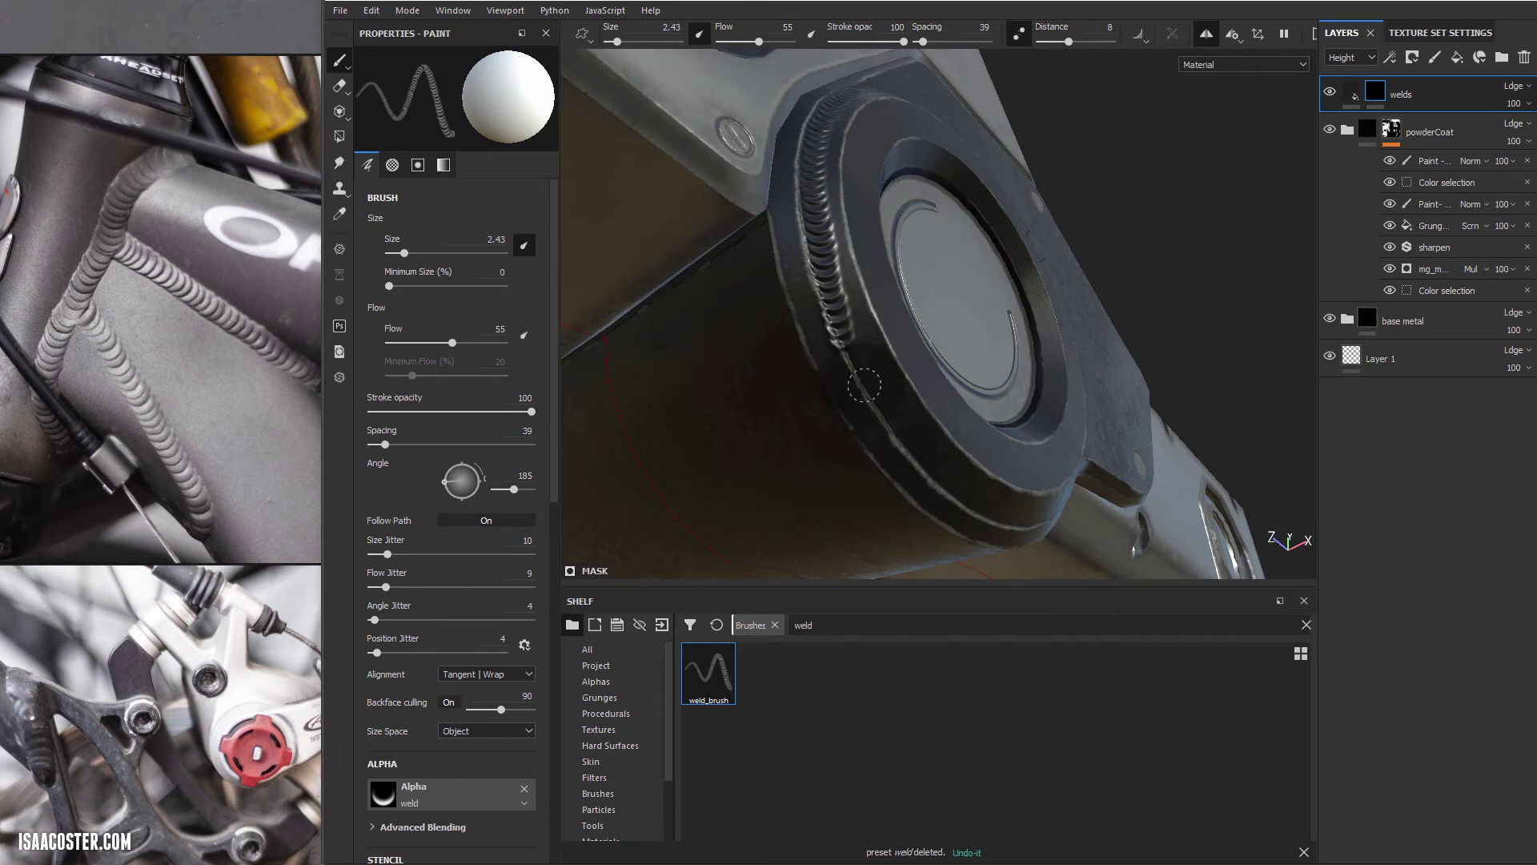
{"action": "left_click_drag", "start_coordinate": [877, 395], "coordinate": [855, 226], "text": "alt"}
{"action": "left_click_drag", "start_coordinate": [906, 280], "coordinate": [991, 270], "text": "alt"}
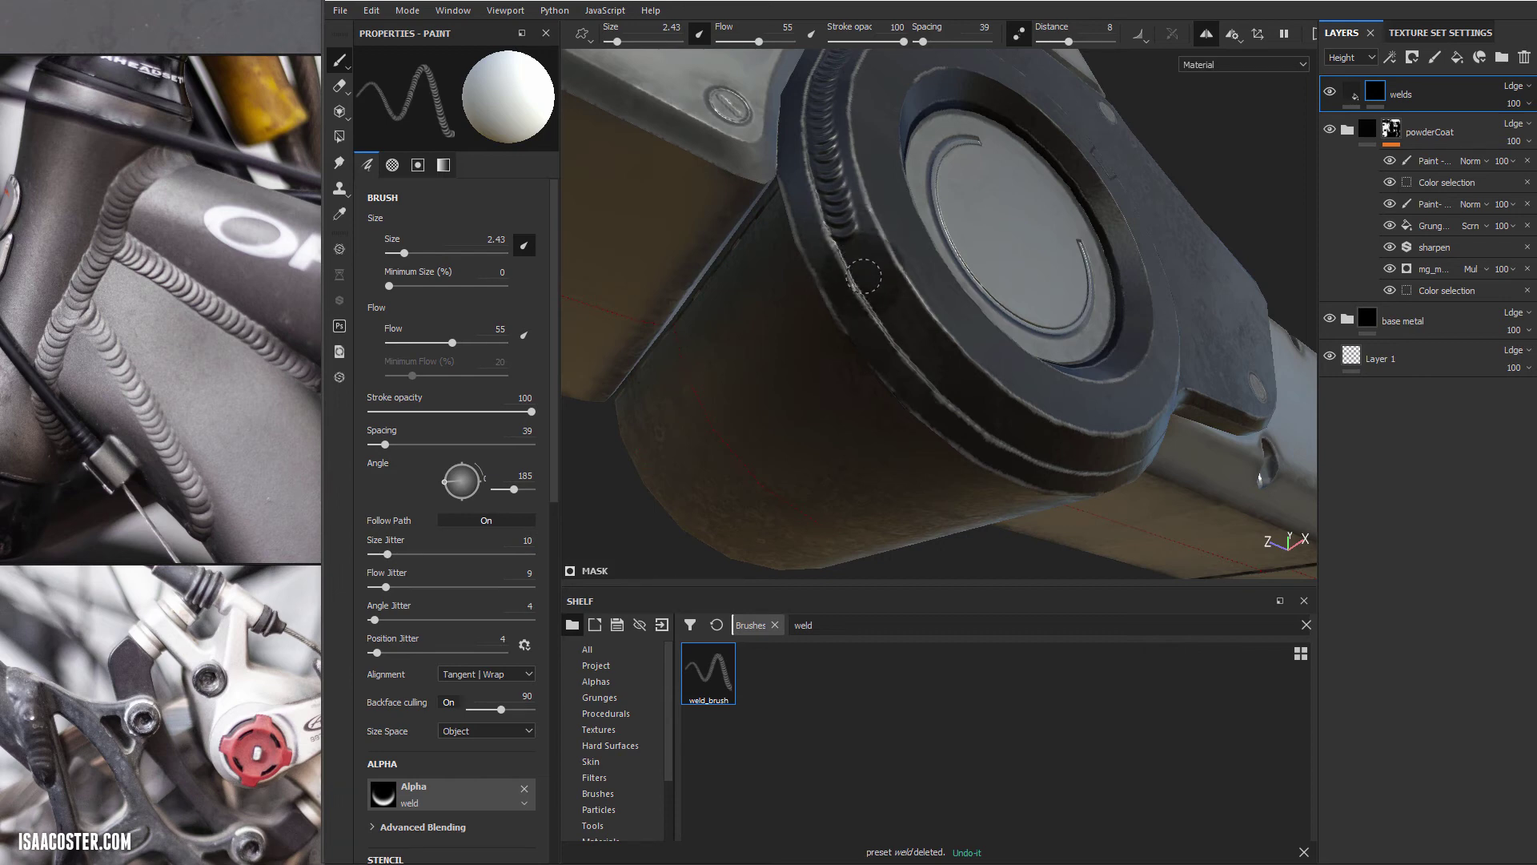
Step: Paint a weld bead along the opposite side of the ring, where it meets the dark housing
{"action": "left_click_drag", "start_coordinate": [903, 342], "coordinate": [865, 388], "text": "alt"}
{"action": "left_click_drag", "start_coordinate": [921, 152], "coordinate": [961, 136], "text": "alt"}
{"action": "middle_click_drag", "start_coordinate": [961, 136], "coordinate": [1019, 240], "text": "alt"}
{"action": "left_click_drag", "start_coordinate": [1019, 240], "coordinate": [1063, 223], "text": "alt"}
{"action": "scroll", "coordinate": [1064, 81], "scroll_direction": "up", "scroll_amount": 2}
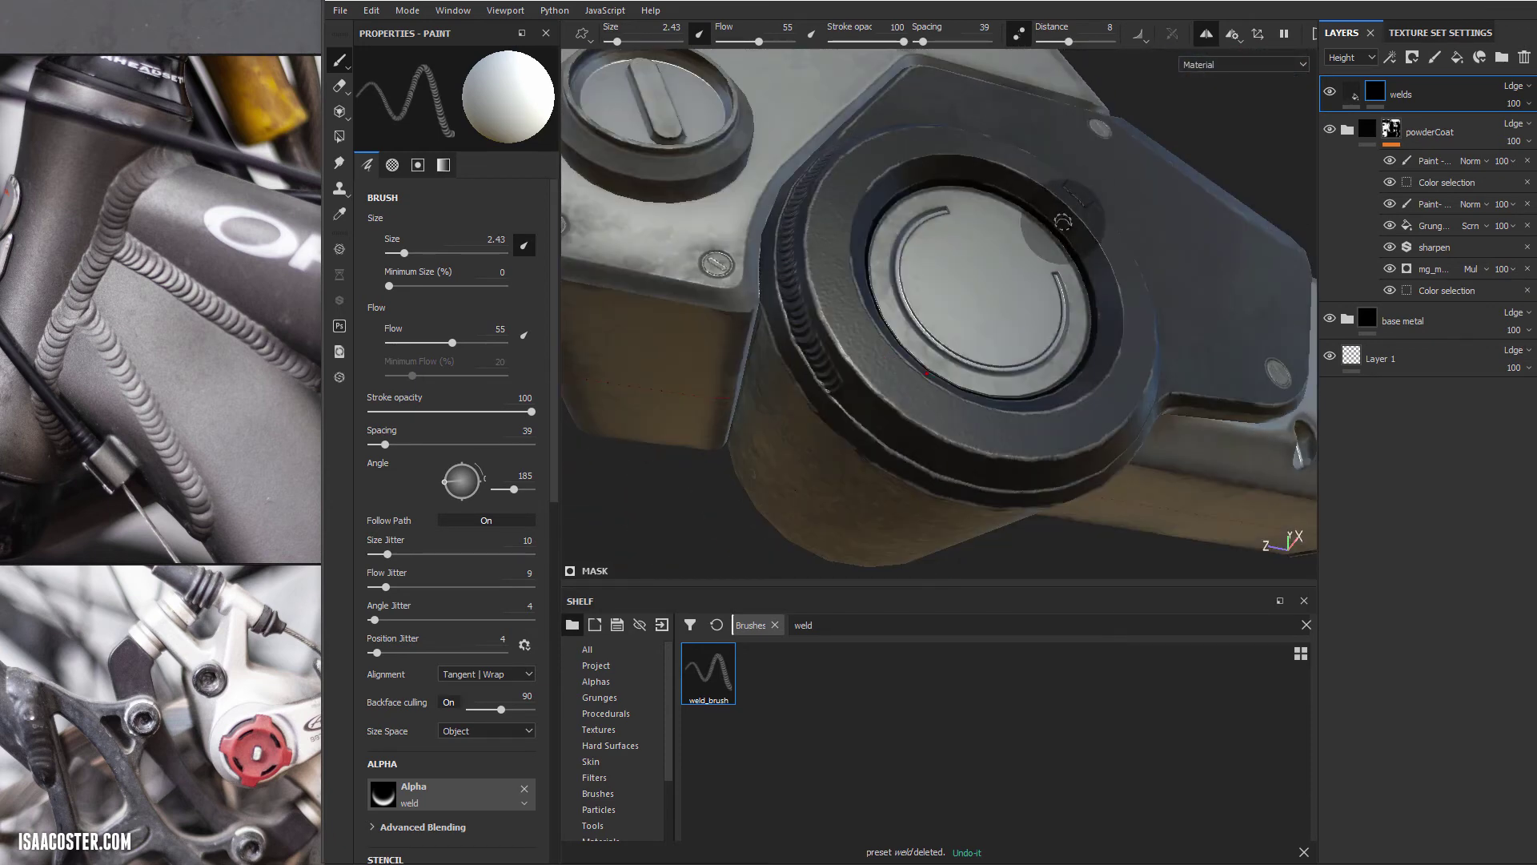
{"action": "left_click_drag", "start_coordinate": [1126, 317], "coordinate": [955, 284], "text": "alt"}
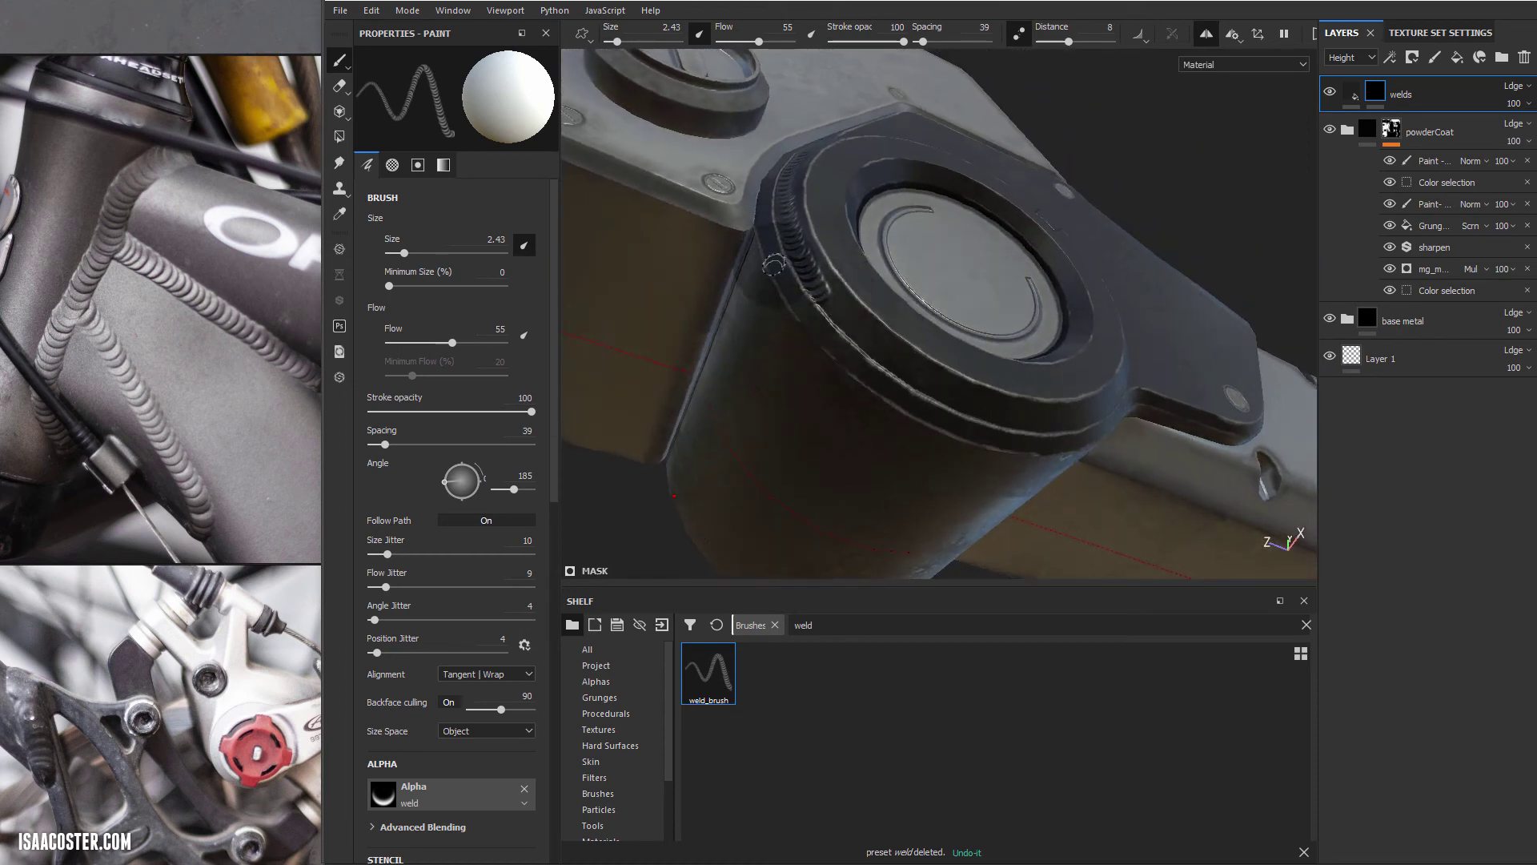
{"action": "left_click_drag", "start_coordinate": [773, 264], "coordinate": [982, 408], "text": "alt"}
{"action": "middle_click_drag", "start_coordinate": [982, 409], "coordinate": [883, 490], "text": "alt"}
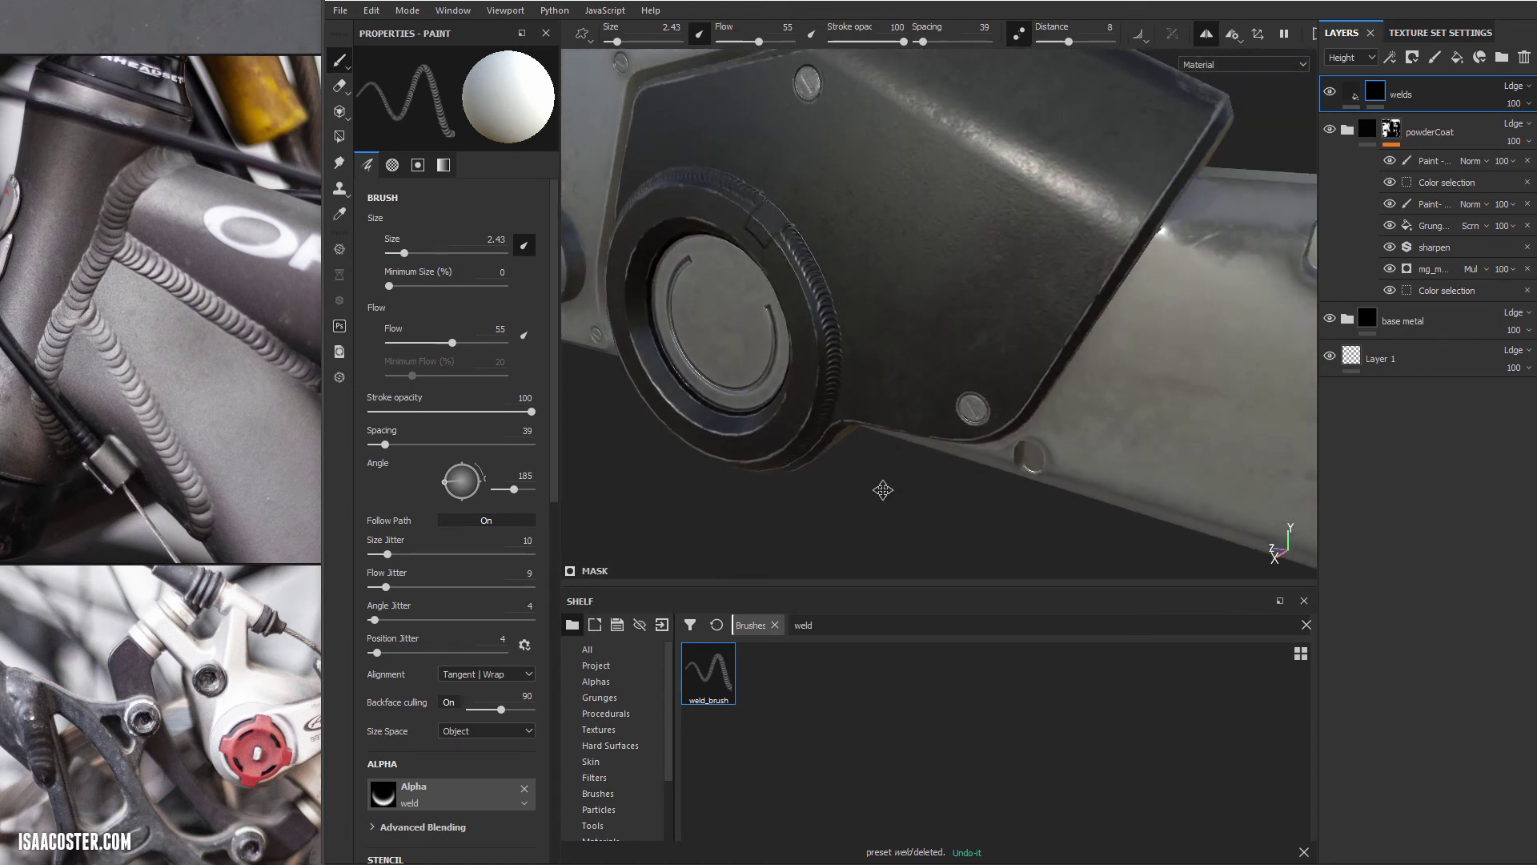
{"action": "mouse_move", "coordinate": [883, 490]}
{"action": "left_mouse_down", "text": "alt"}
{"action": "mouse_move", "coordinate": [848, 464]}
{"action": "mouse_move", "coordinate": [869, 449]}
{"action": "mouse_move", "coordinate": [947, 473]}
{"action": "mouse_move", "coordinate": [1216, 353]}
{"action": "mouse_move", "coordinate": [920, 388]}
{"action": "mouse_move", "coordinate": [981, 318]}
{"action": "mouse_move", "coordinate": [923, 446]}
{"action": "left_mouse_up", "text": "alt"}
{"action": "right_click_drag", "start_coordinate": [923, 446], "coordinate": [1007, 345], "text": "alt"}
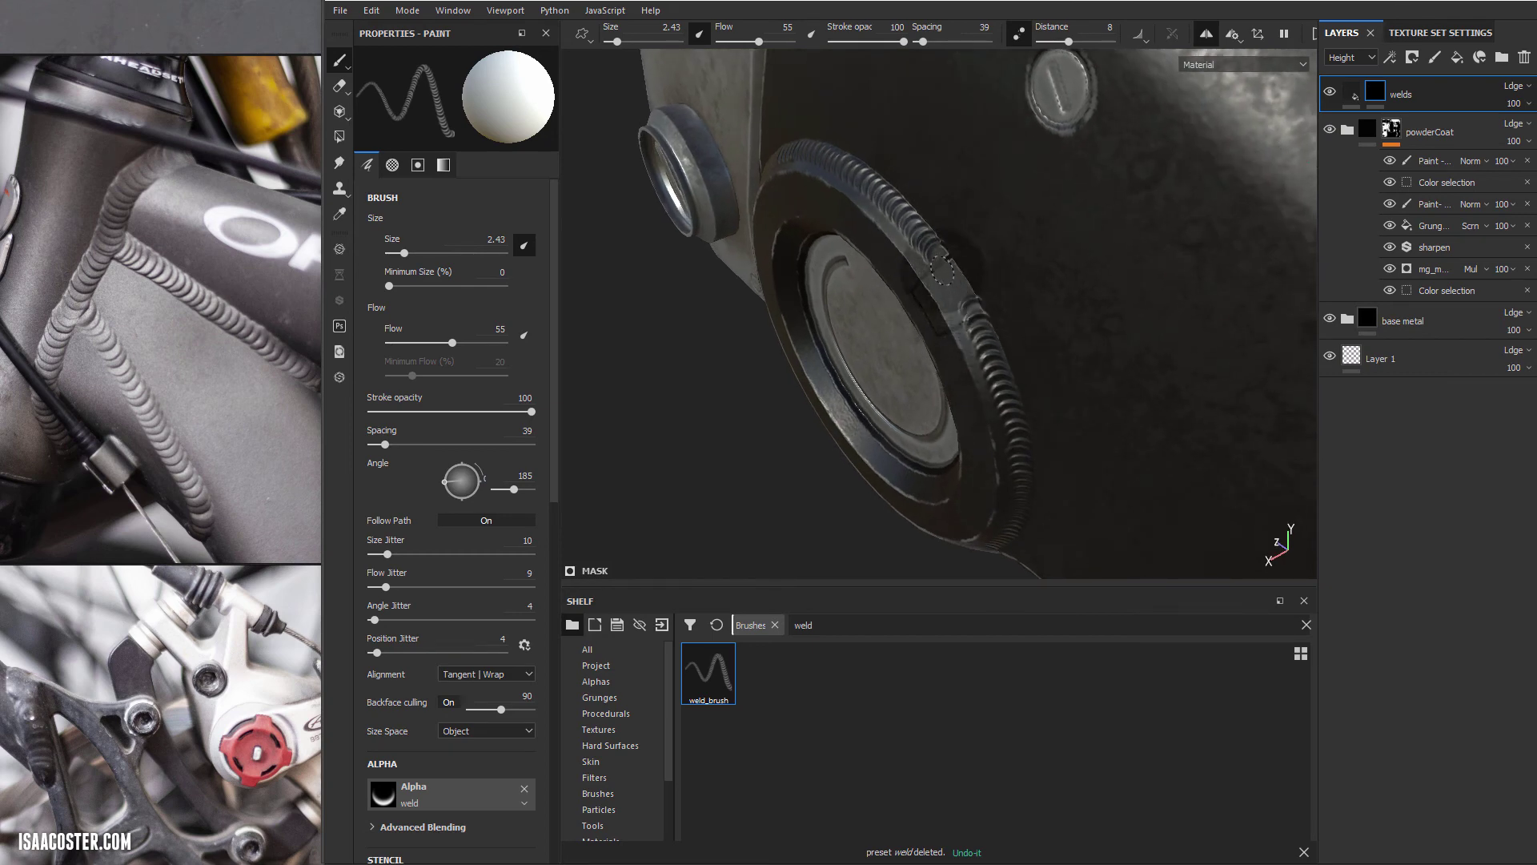
Step: Close the gap in the weld bead across the top of the ring near the small notch
{"action": "left_click_drag", "start_coordinate": [912, 221], "coordinate": [1065, 449], "text": "alt"}
{"action": "left_click_drag", "start_coordinate": [646, 339], "coordinate": [950, 346], "text": "alt"}
{"action": "left_click_drag", "start_coordinate": [988, 236], "coordinate": [942, 227], "text": "alt"}
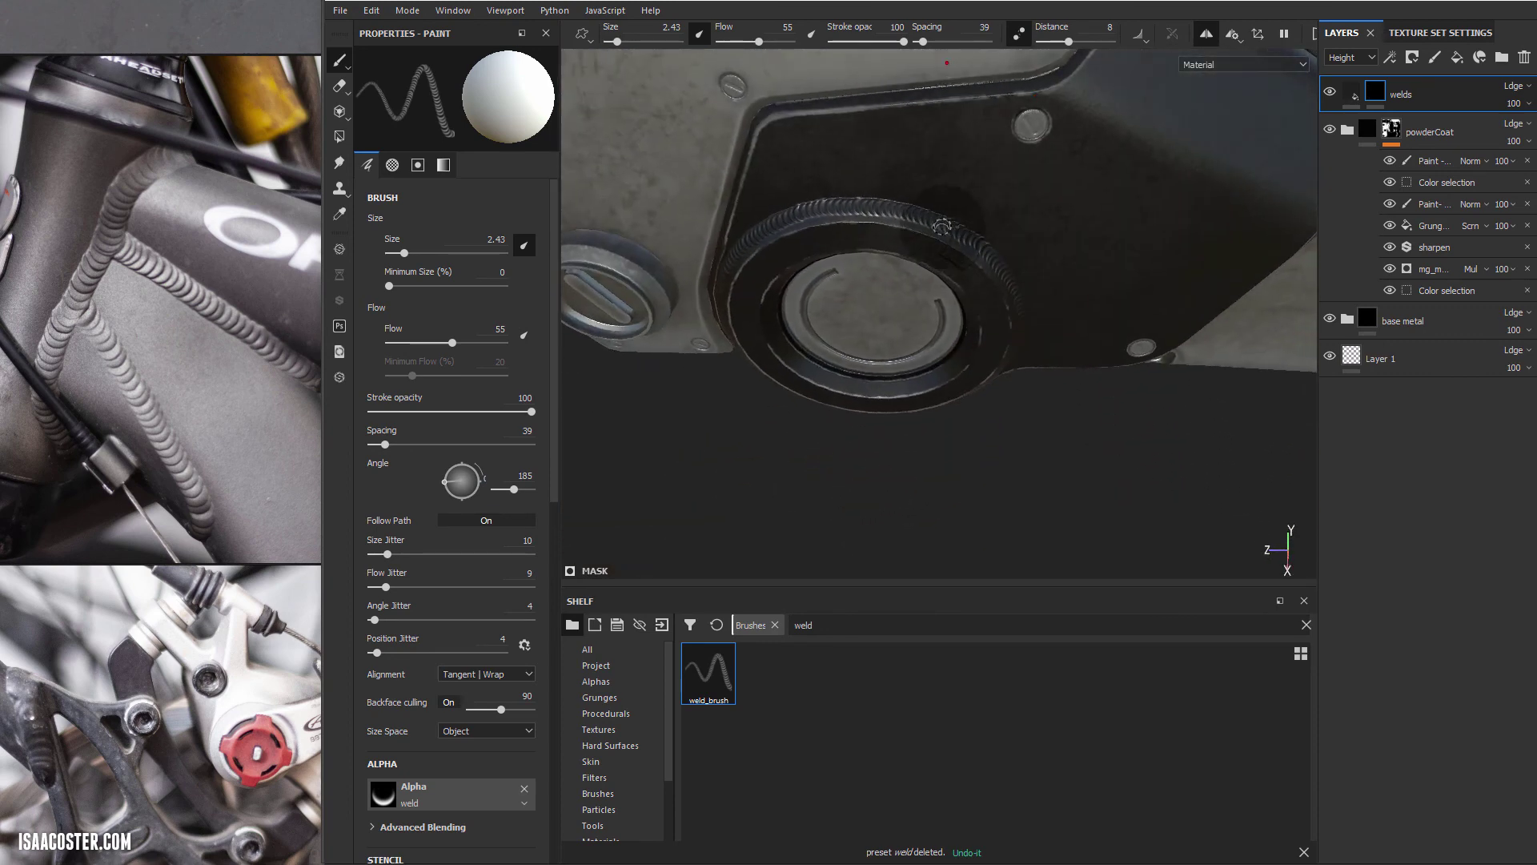
Step: Paint a straight weld bead along the dark housing's bevelled side edge
{"action": "left_click_drag", "start_coordinate": [821, 213], "coordinate": [801, 216], "text": "alt"}
{"action": "mouse_move", "coordinate": [739, 318]}
{"action": "left_mouse_down", "text": "alt"}
{"action": "mouse_move", "coordinate": [656, 328]}
{"action": "mouse_move", "coordinate": [988, 344]}
{"action": "mouse_move", "coordinate": [957, 362]}
{"action": "mouse_move", "coordinate": [986, 336]}
{"action": "mouse_move", "coordinate": [930, 371]}
{"action": "left_mouse_up", "text": "alt"}
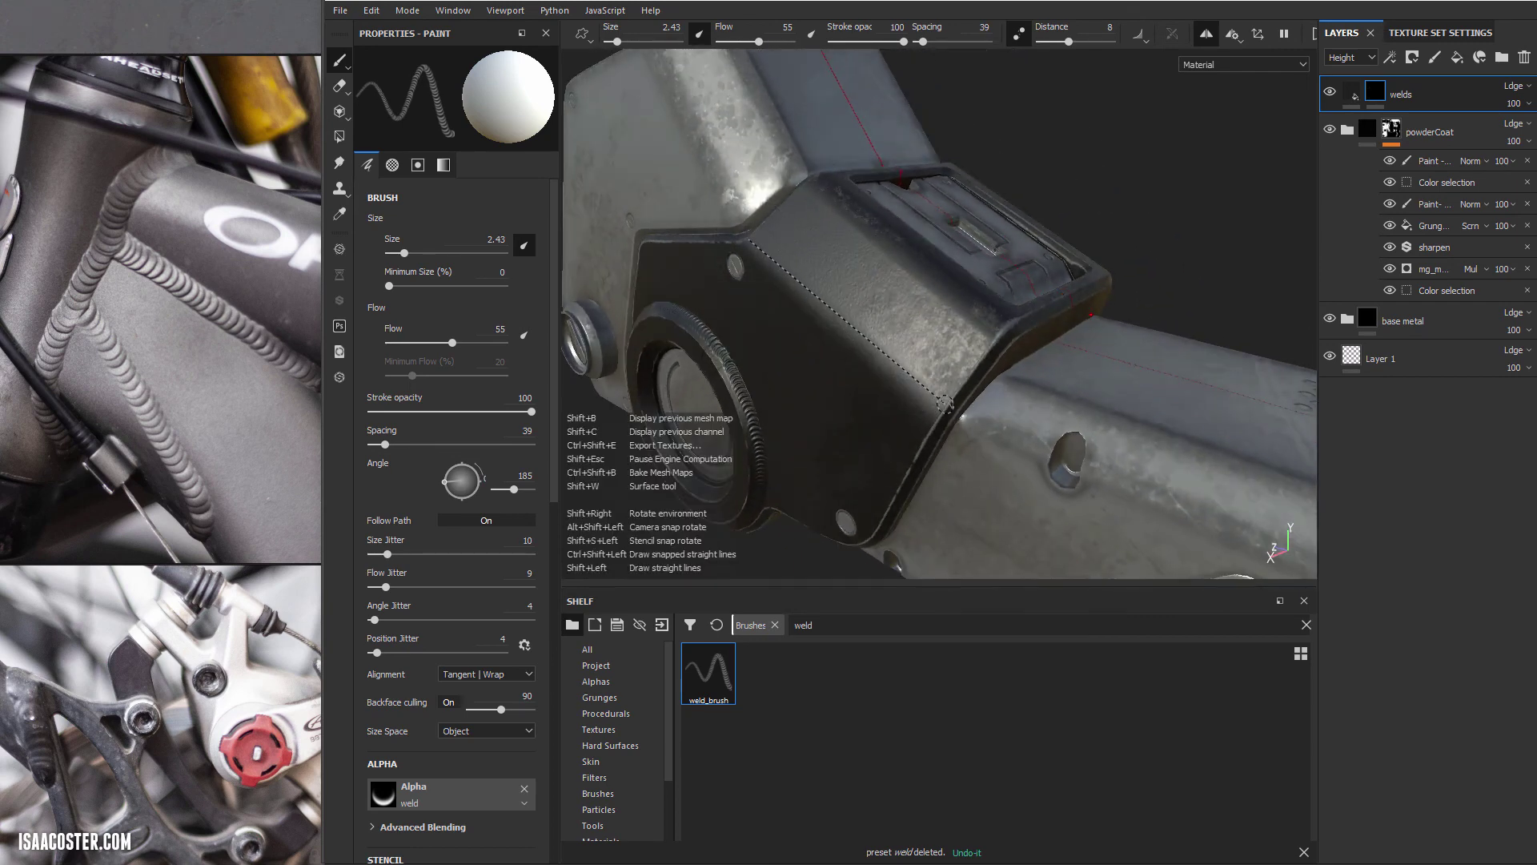
{"action": "left_click", "coordinate": [944, 404], "text": "shift"}
Step: Try a straight weld bead along the housing's upper edge beside the recessed panel at brush size 2.43
{"action": "left_click_drag", "start_coordinate": [851, 448], "coordinate": [917, 400], "text": "alt"}
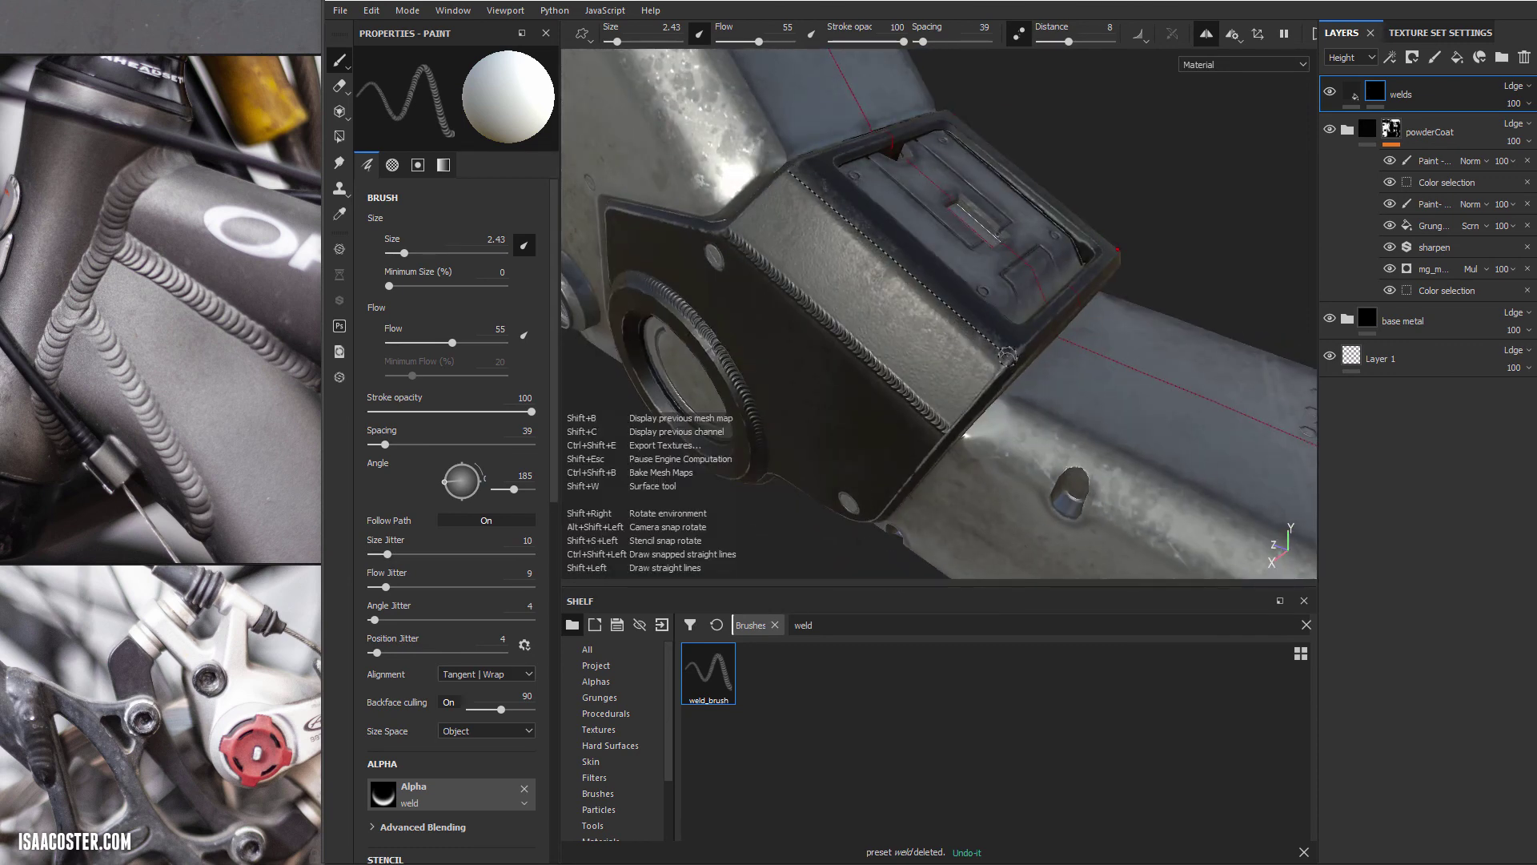
{"action": "left_click", "coordinate": [1007, 356], "text": "shift"}
{"action": "left_click_drag", "start_coordinate": [848, 267], "coordinate": [929, 280], "text": "alt"}
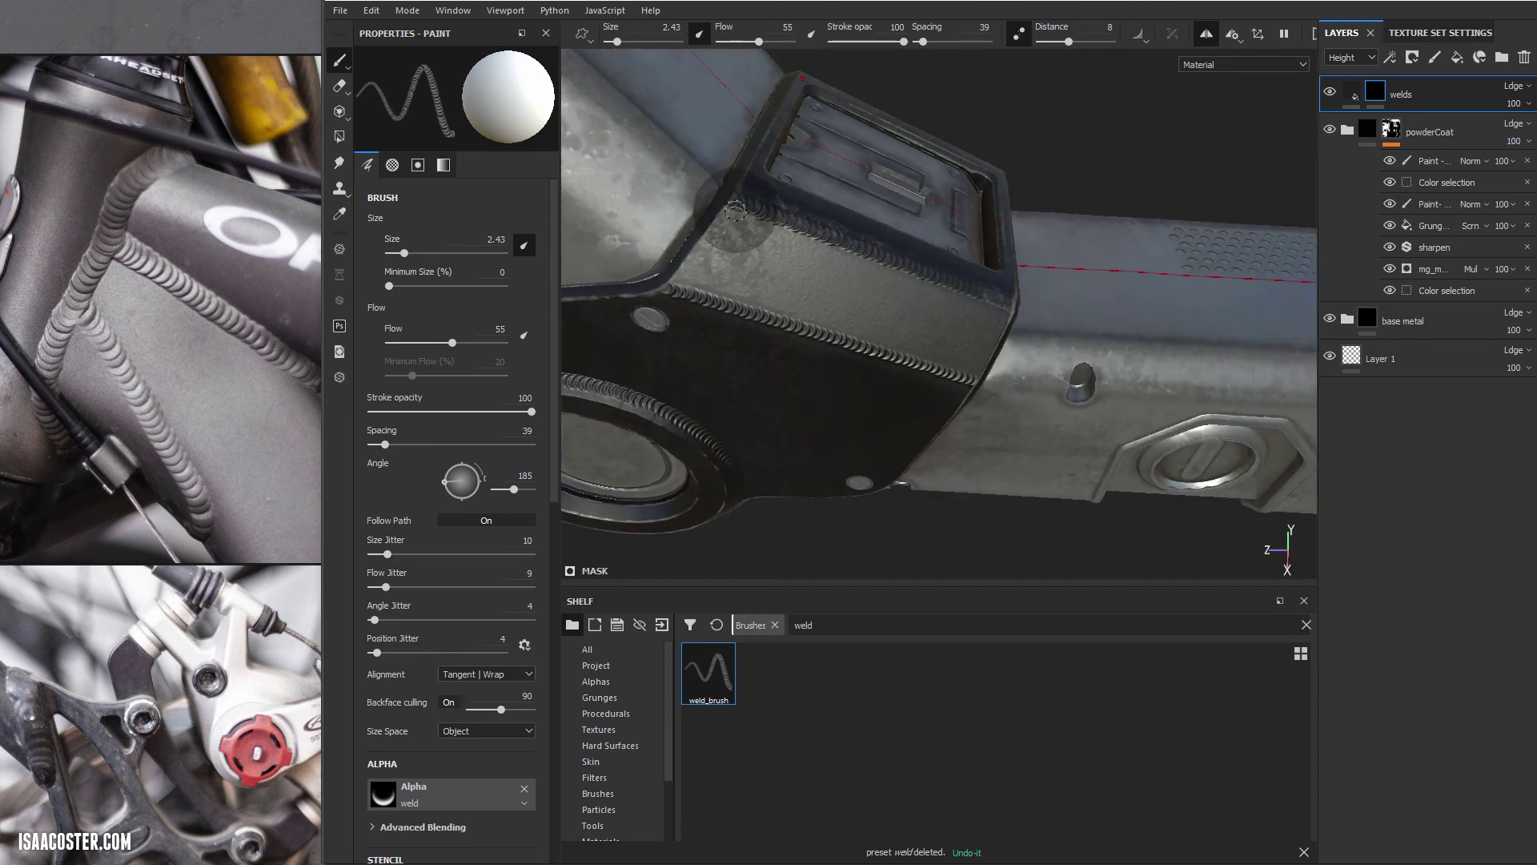
{"action": "mouse_move", "coordinate": [745, 264]}
{"action": "left_mouse_down", "text": "alt"}
{"action": "mouse_move", "coordinate": [779, 414]}
{"action": "mouse_move", "coordinate": [843, 316]}
{"action": "left_mouse_up", "text": "alt"}
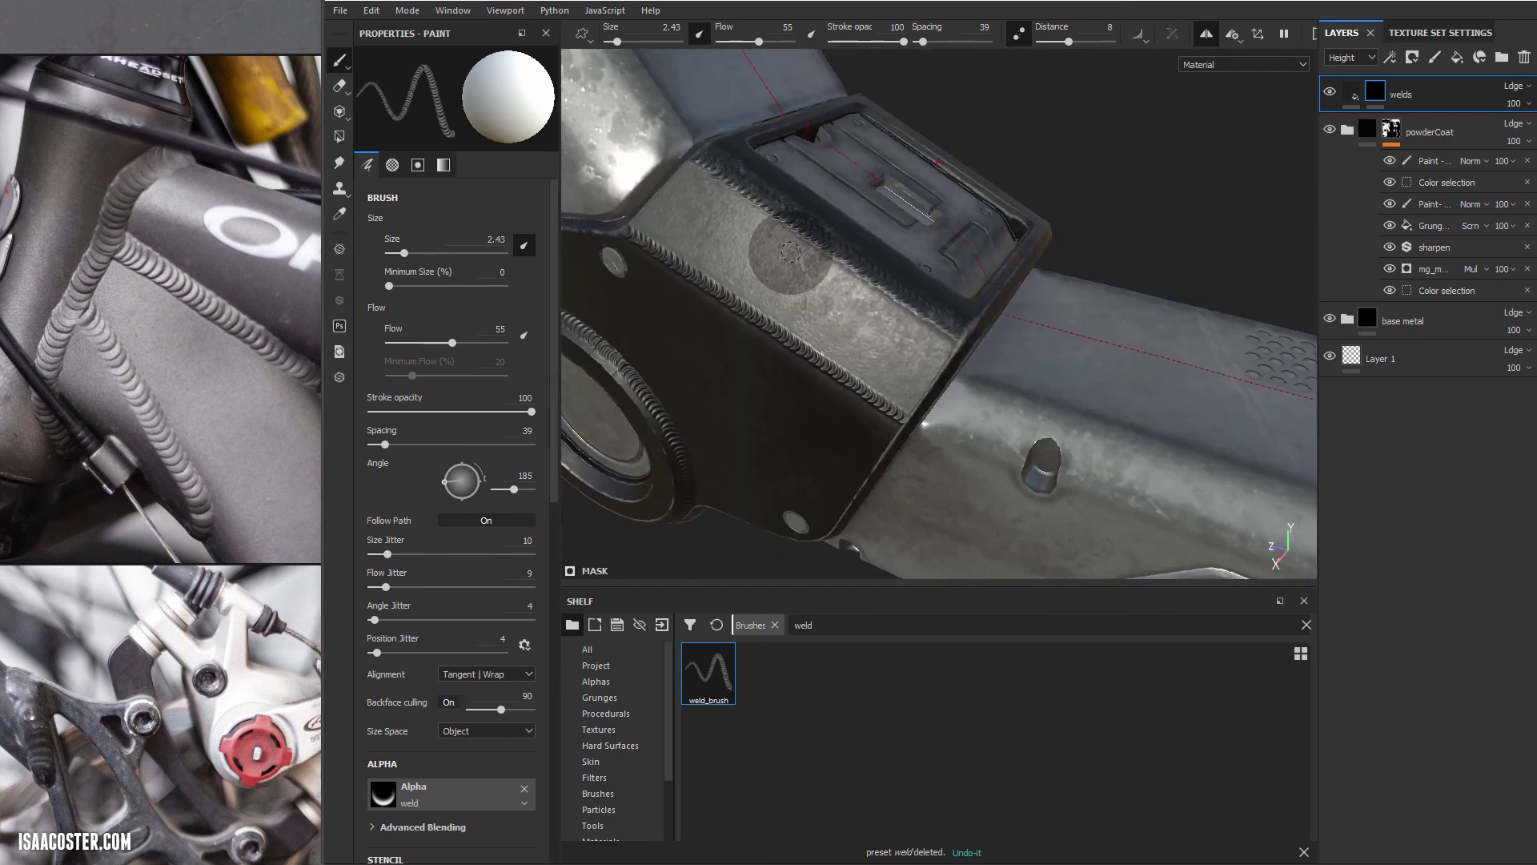
{"action": "left_click_drag", "start_coordinate": [776, 280], "coordinate": [755, 225], "text": "alt"}
Step: Reduce the weld brush to 1.49, paint a straight bead along the edge beside the recessed panel and inspect the welds
{"action": "key", "text": "bracketleft"}
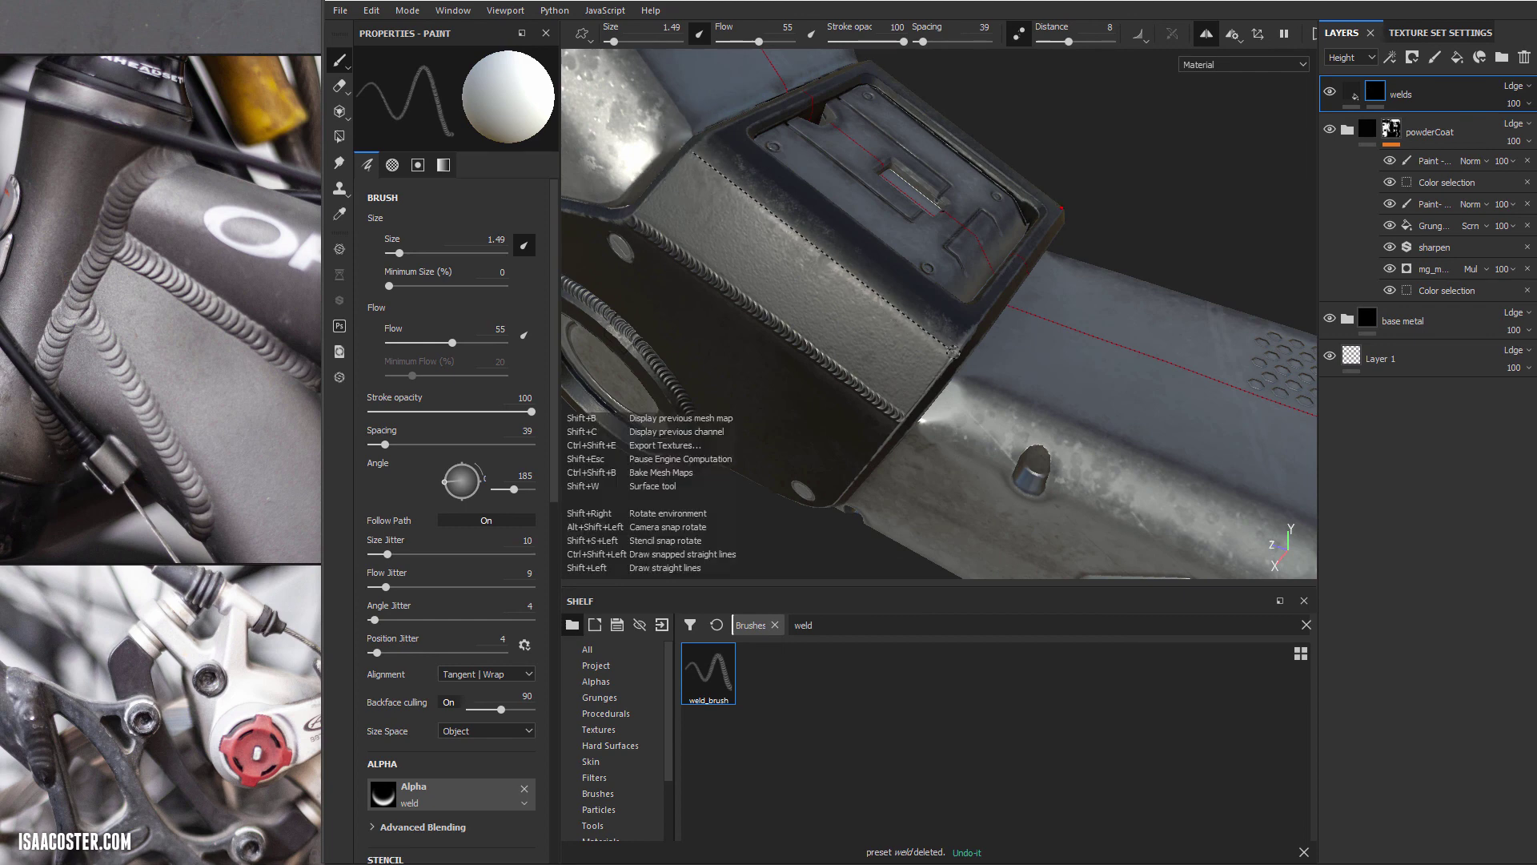
{"action": "mouse_move", "coordinate": [954, 352]}
{"action": "left_mouse_down", "text": "alt"}
{"action": "mouse_move", "coordinate": [761, 353]}
{"action": "mouse_move", "coordinate": [973, 226]}
{"action": "left_mouse_up", "text": "alt"}
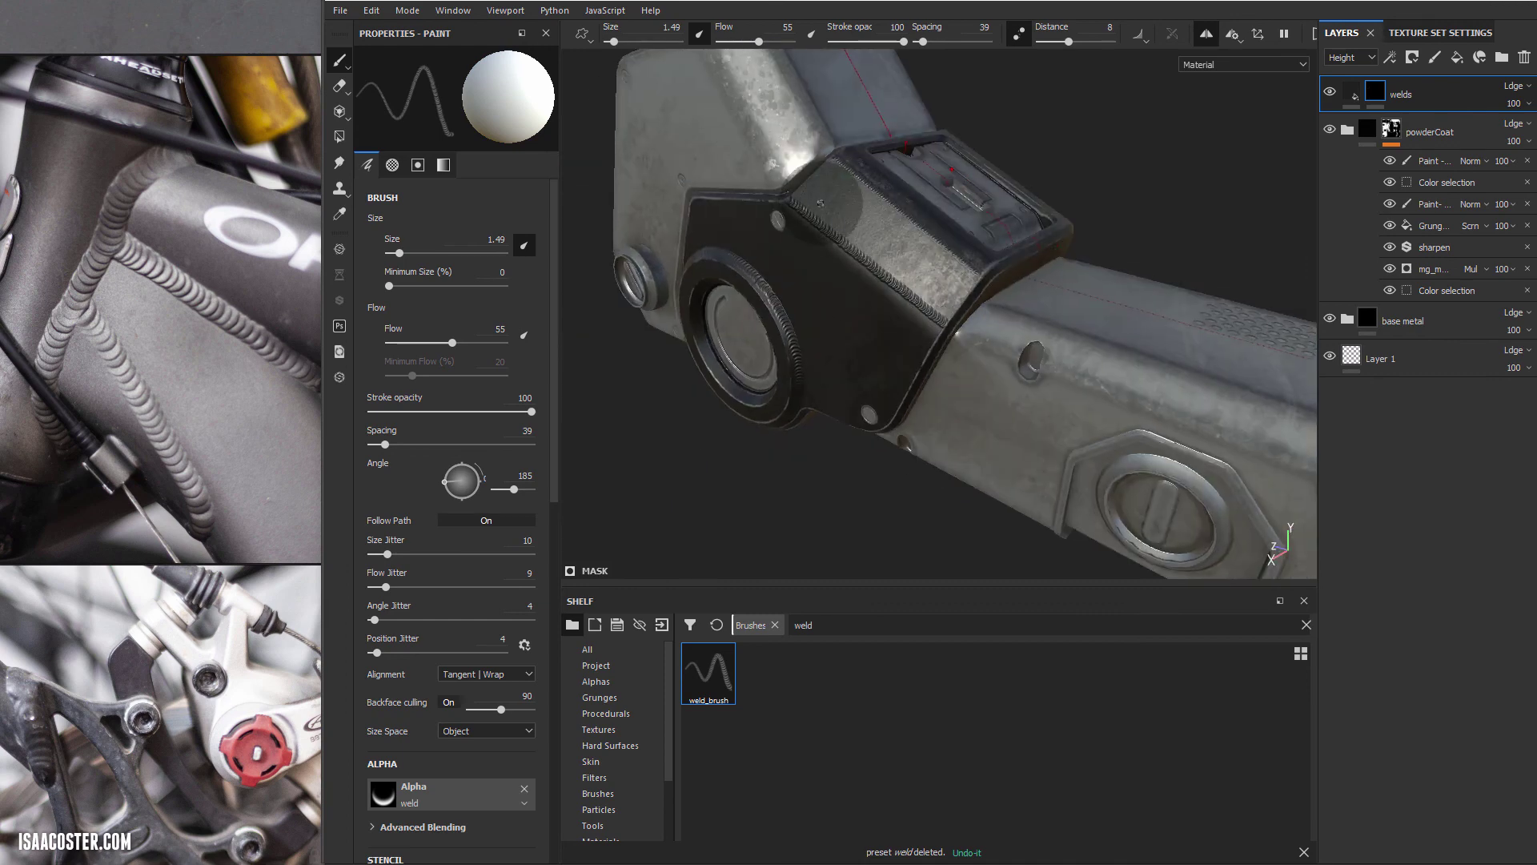
{"action": "left_click_drag", "start_coordinate": [907, 148], "coordinate": [1002, 396], "text": "alt"}
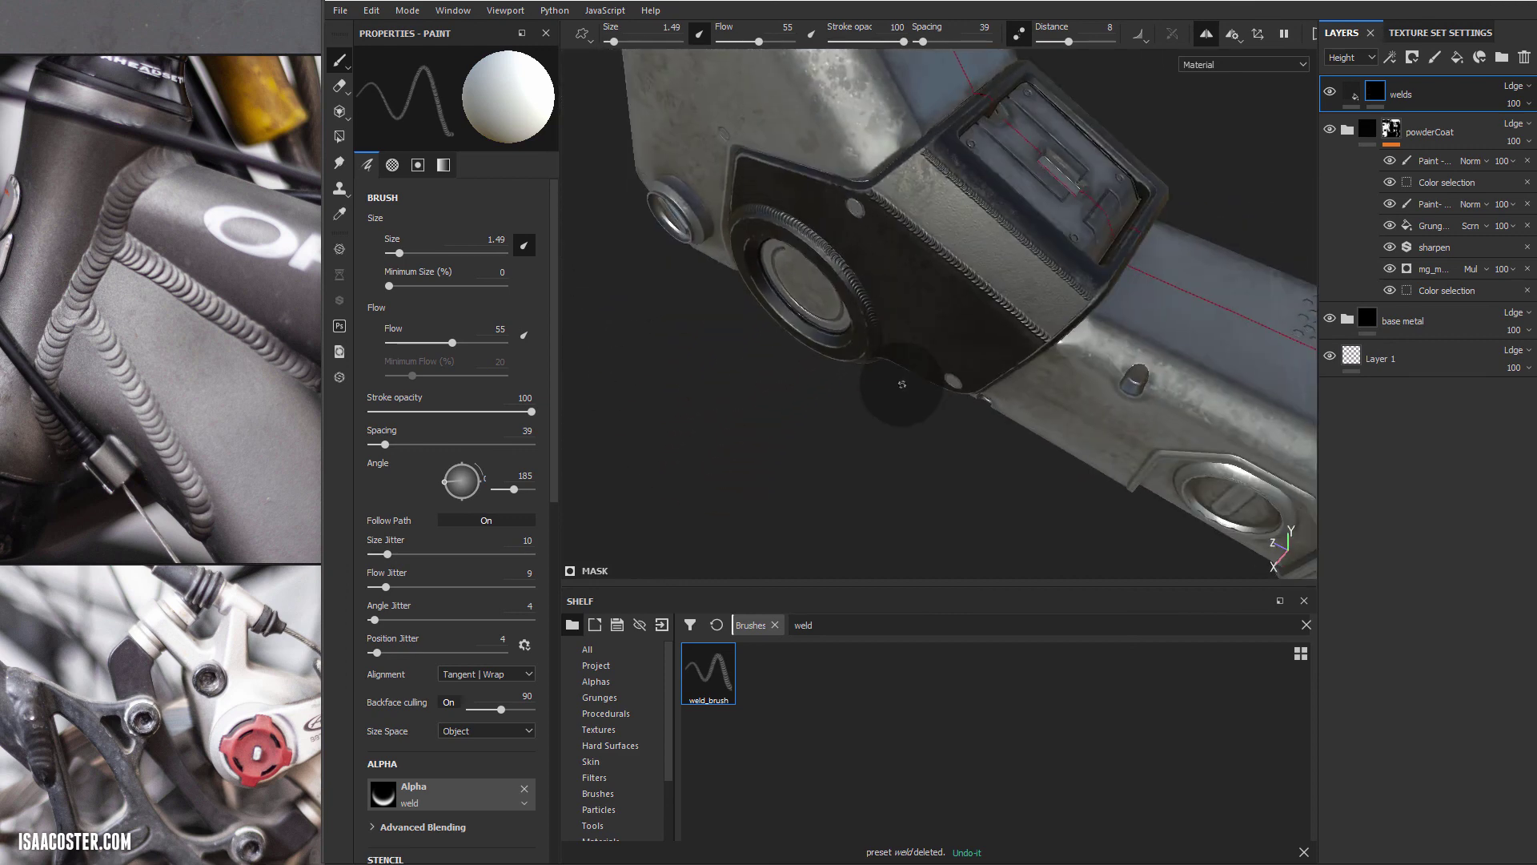
{"action": "left_click_drag", "start_coordinate": [969, 384], "coordinate": [951, 377], "text": "alt"}
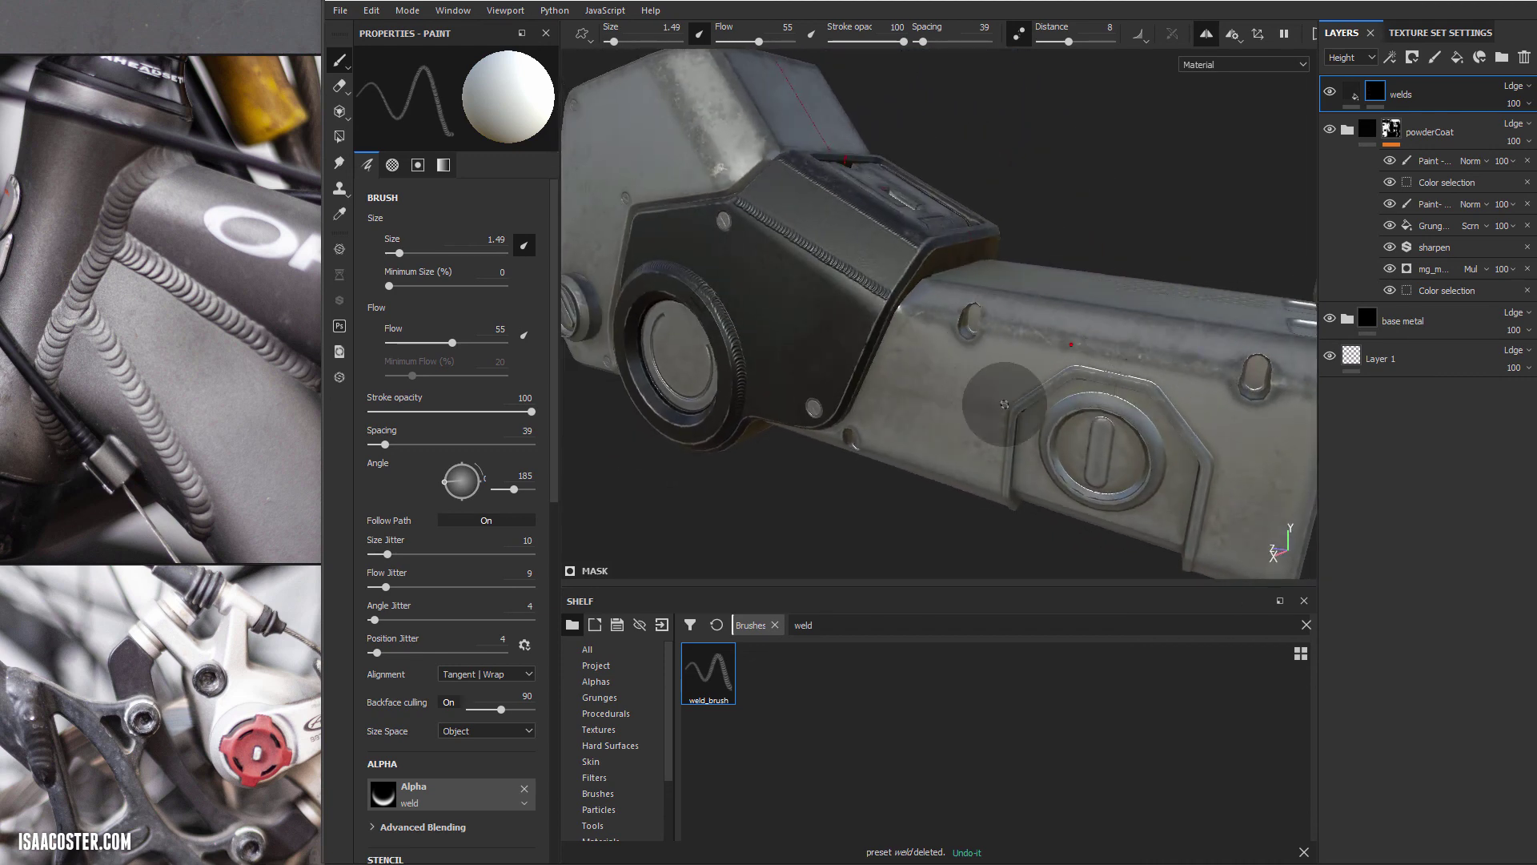
{"action": "left_click_drag", "start_coordinate": [1203, 381], "coordinate": [1145, 395], "text": "alt"}
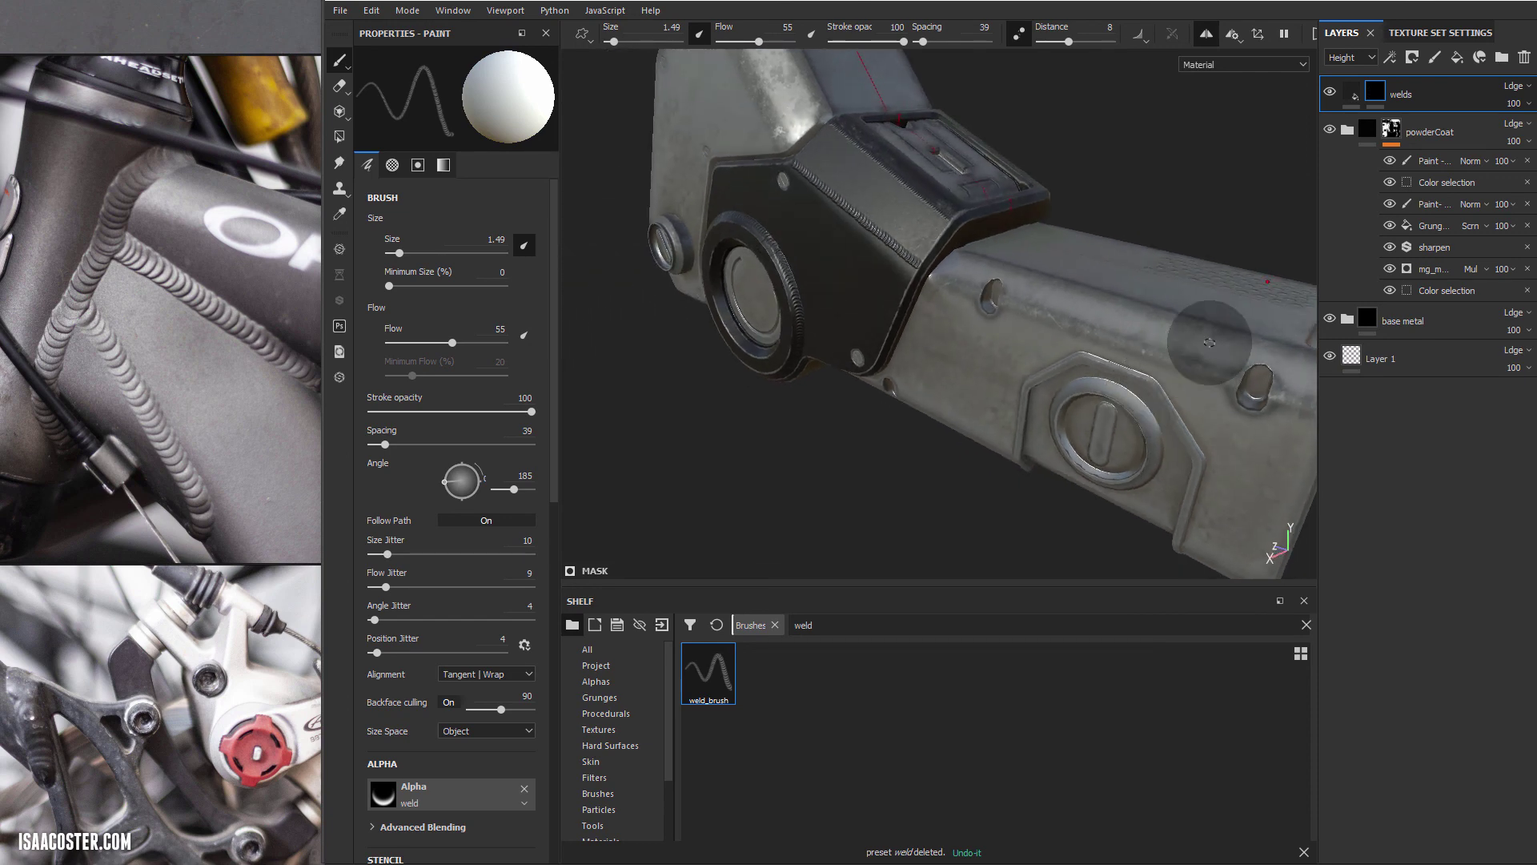